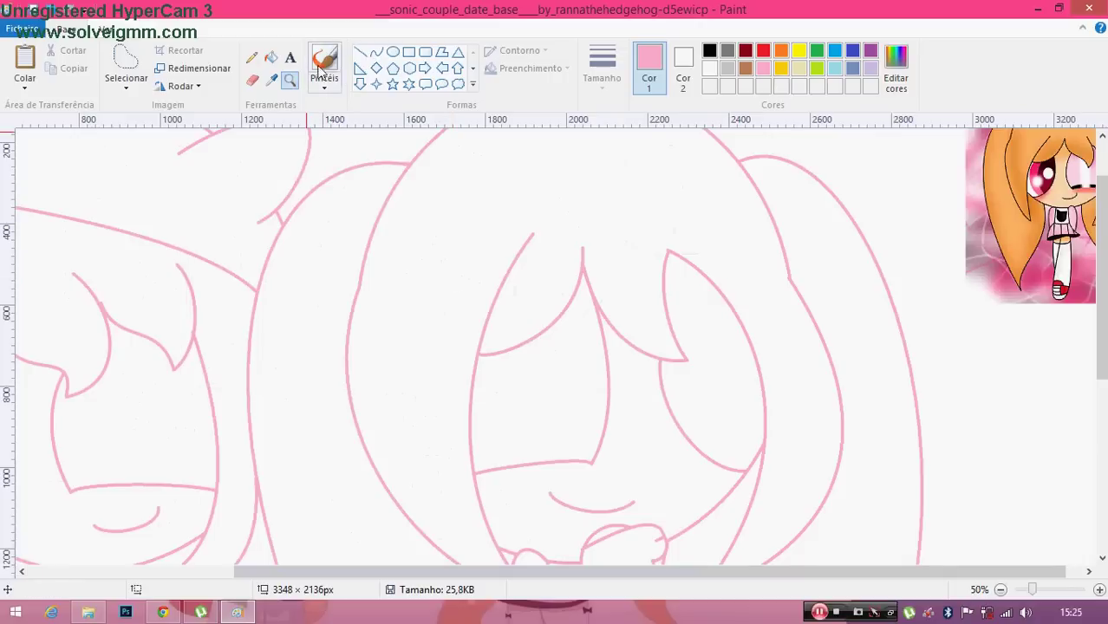
Fill the pink line art with black, including both characters' mouths and the cat emblem on the hat-wearing character's shirt
click(710, 51)
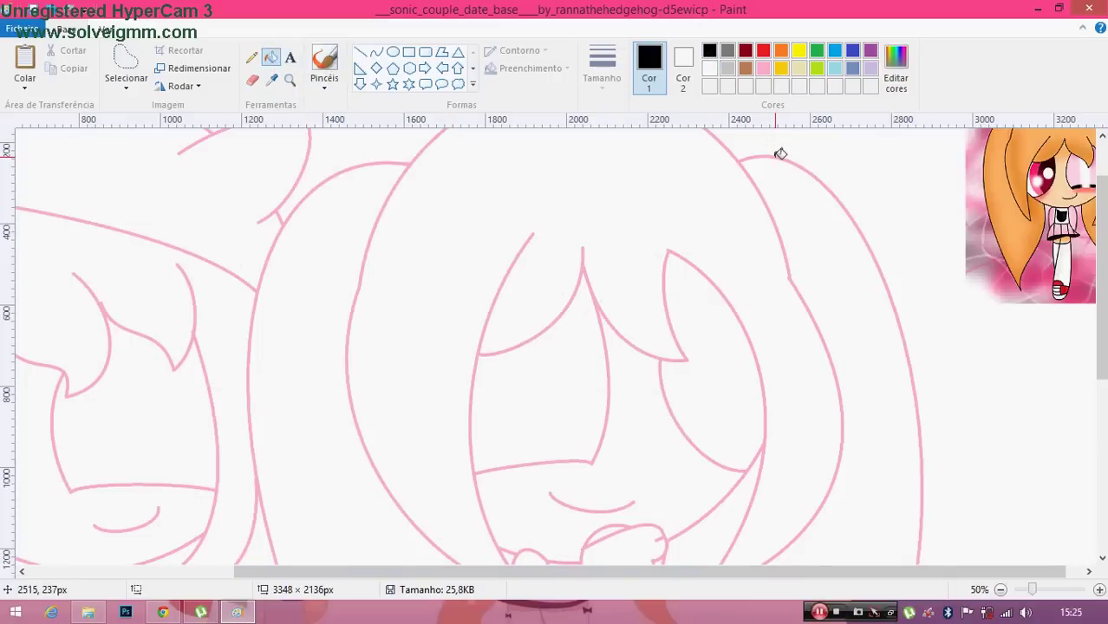
click(780, 155)
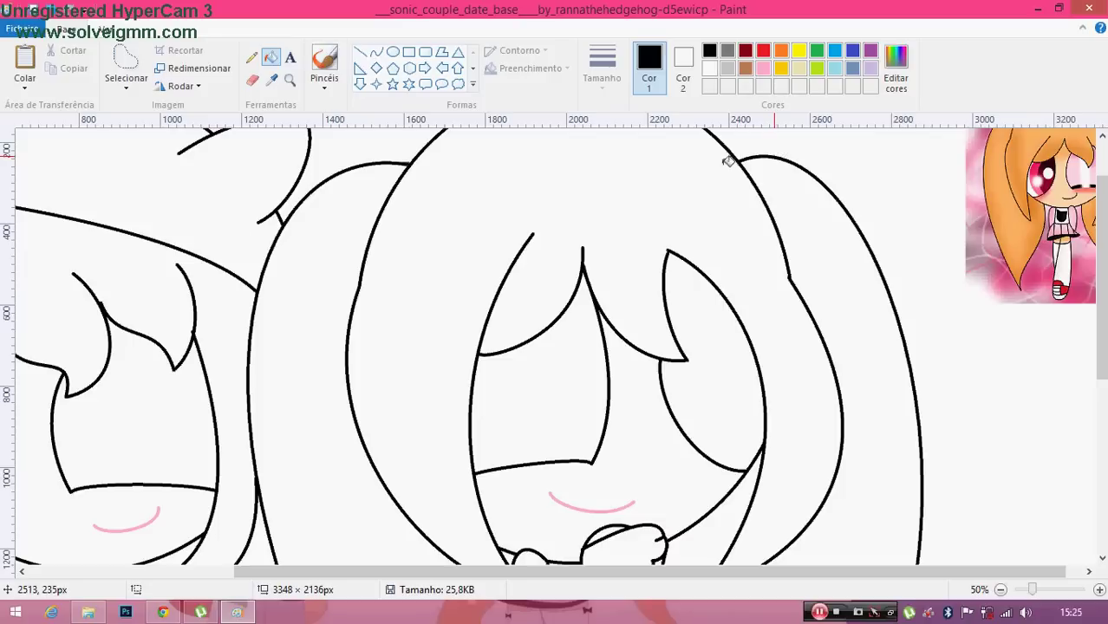
click(130, 526)
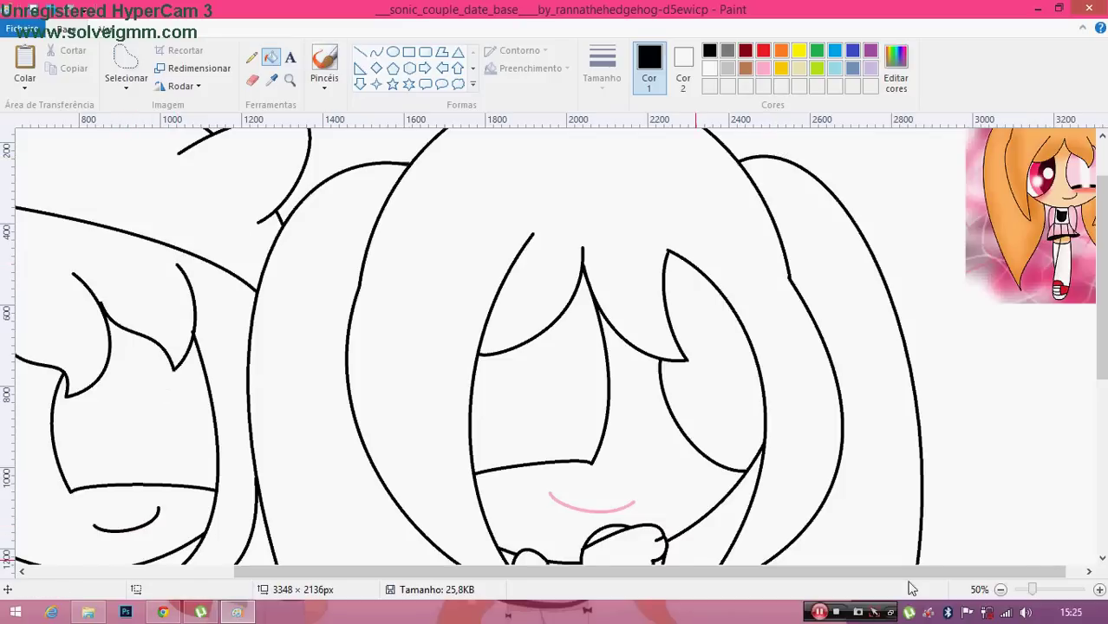
click(580, 505)
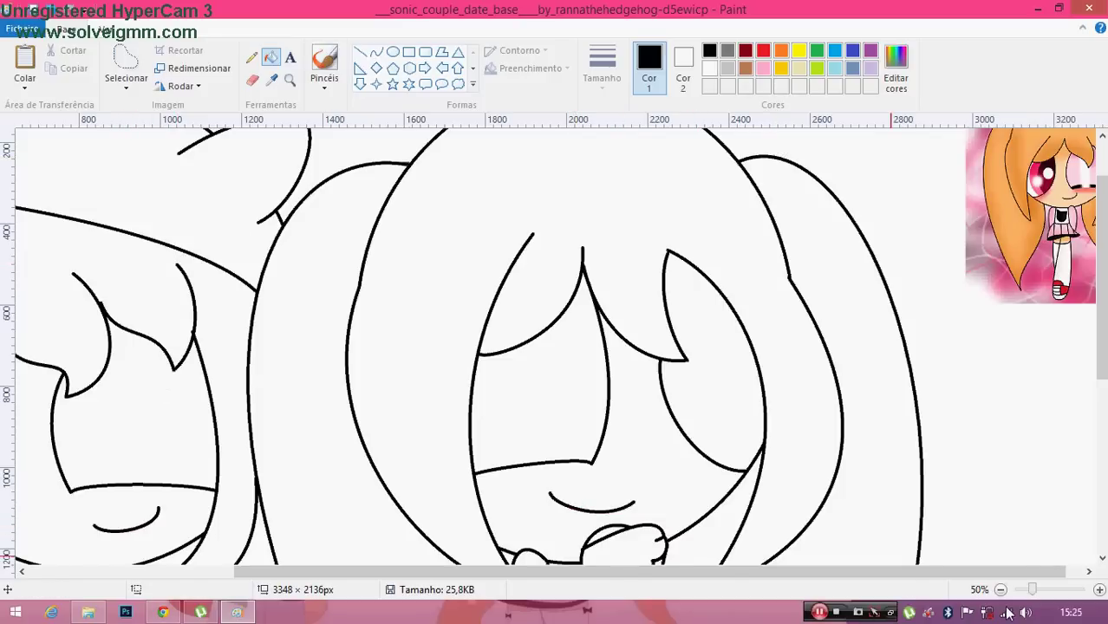
click(1001, 589)
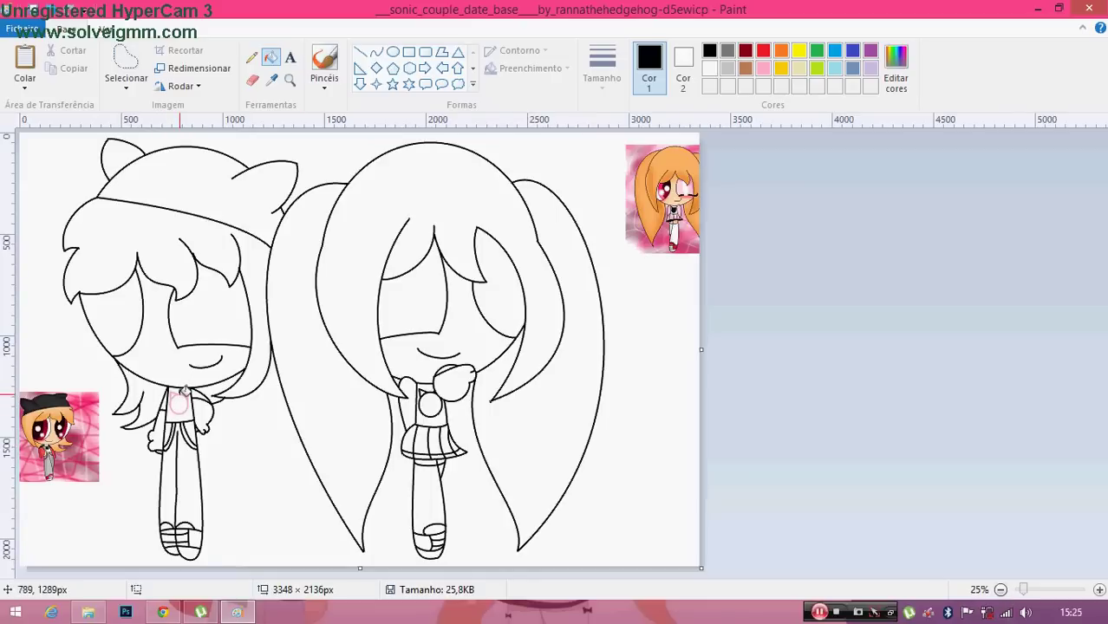
Sample the orange hair colour from the pigtailed reference picture and fill both characters' hair sections with it
click(271, 79)
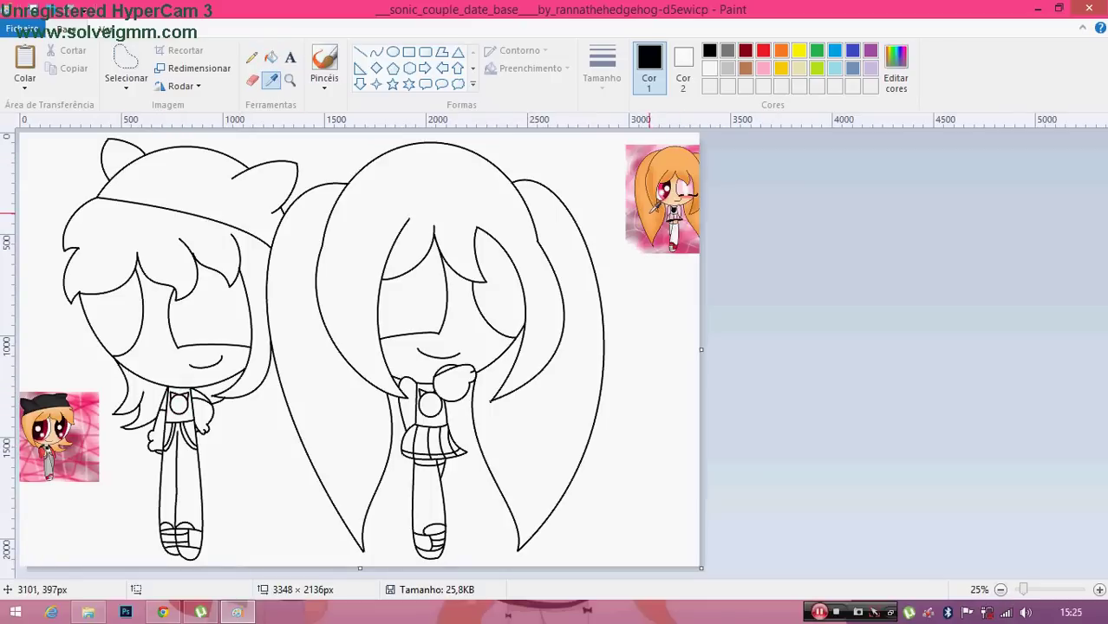
click(650, 213)
click(479, 217)
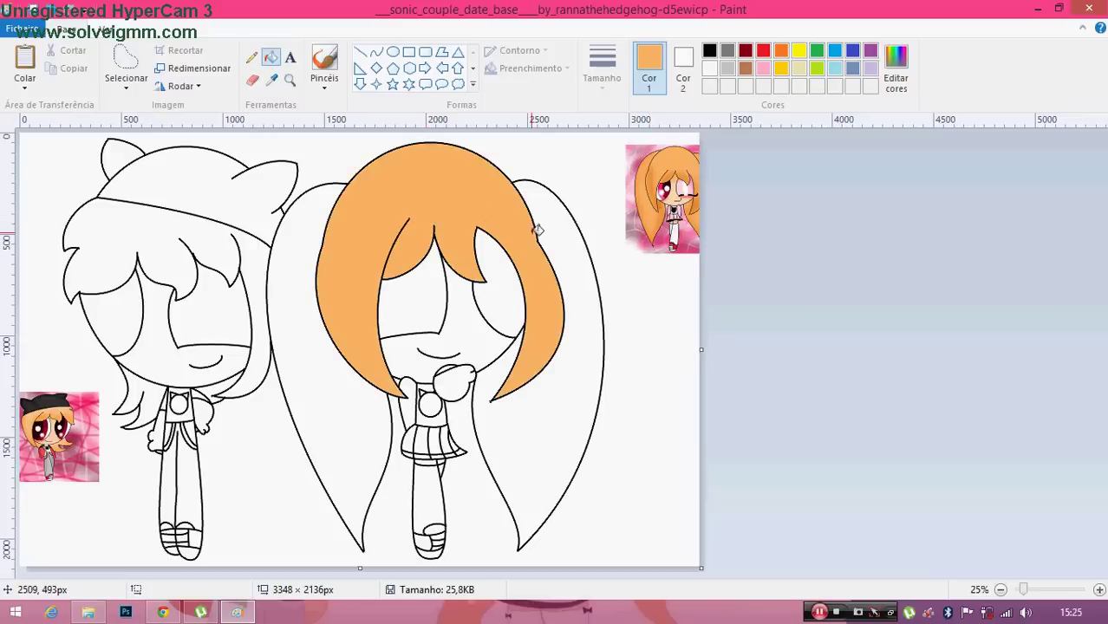
click(568, 238)
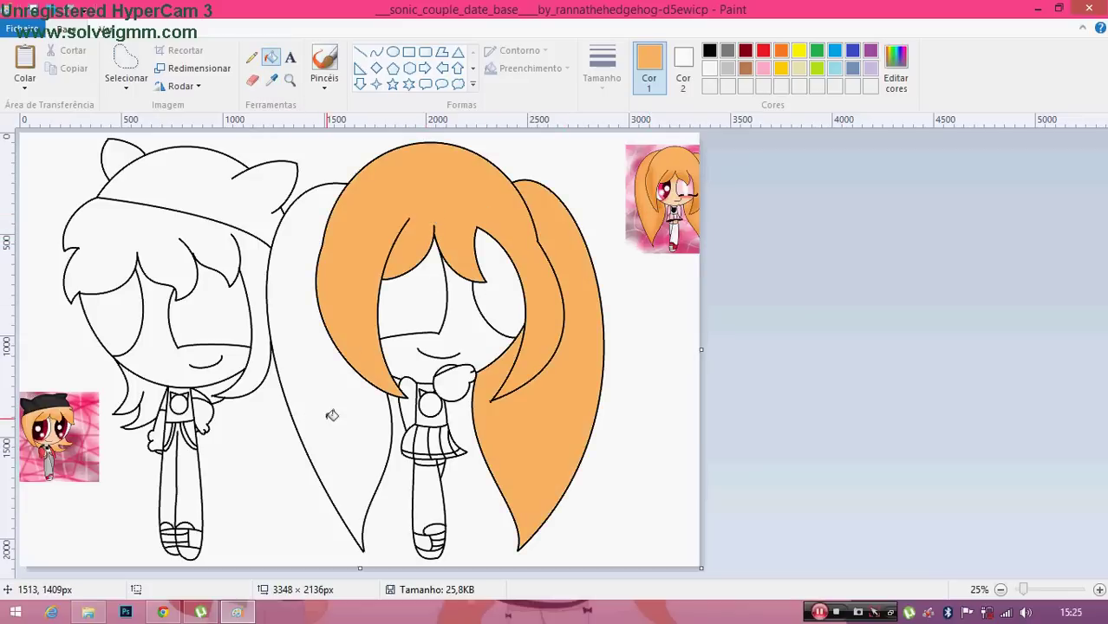
click(331, 417)
click(267, 324)
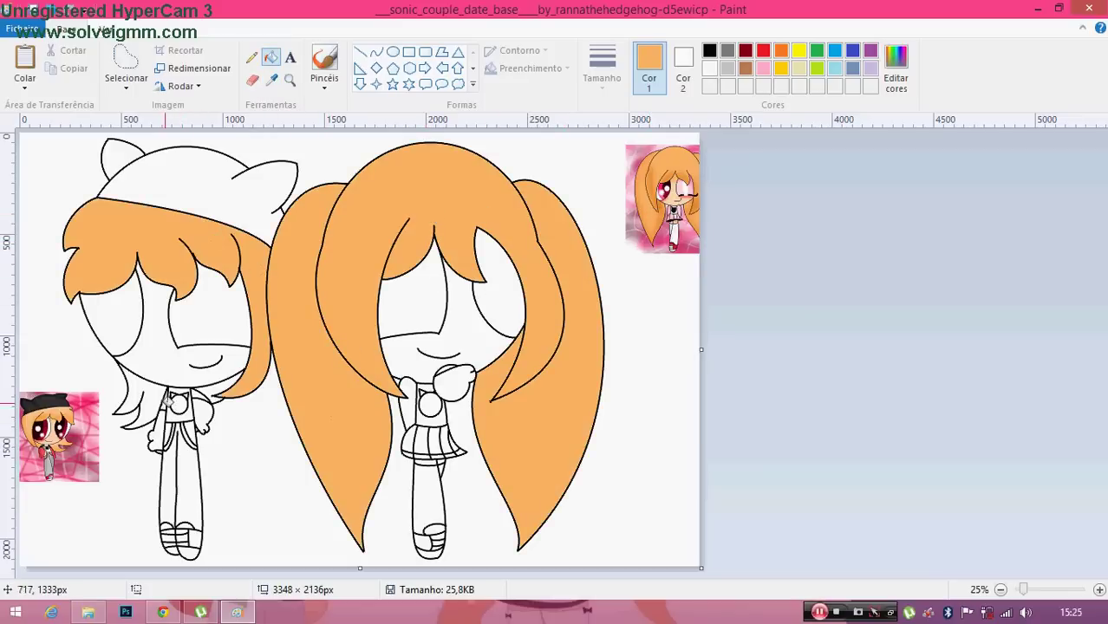
click(206, 388)
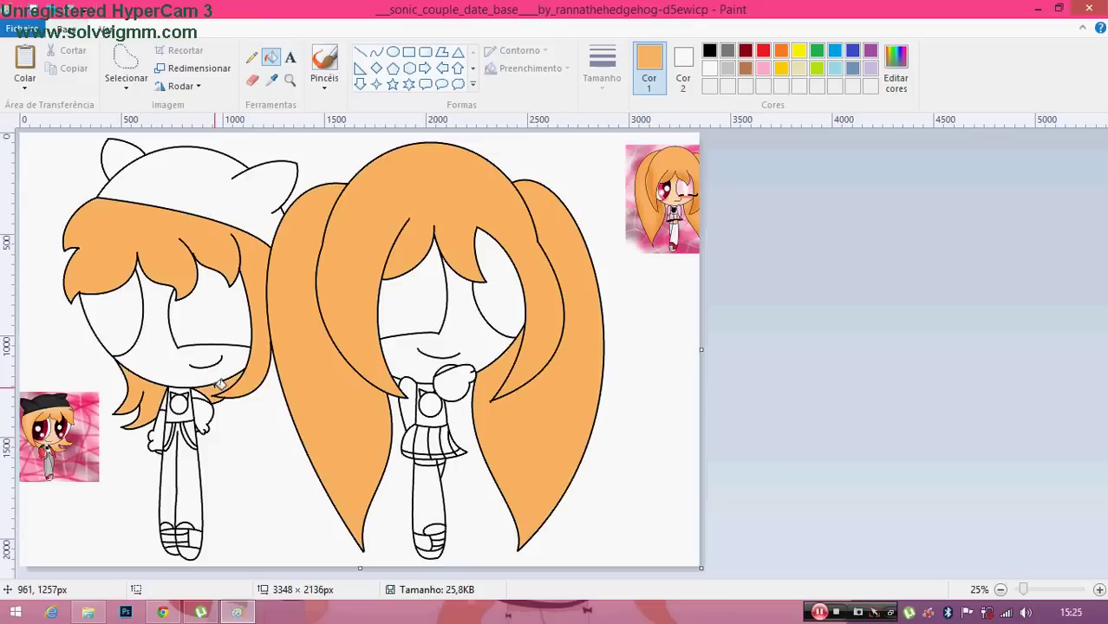
Lighten the orange to RGB 255, 201, 147 and refill all hair sections of both characters with it
click(896, 67)
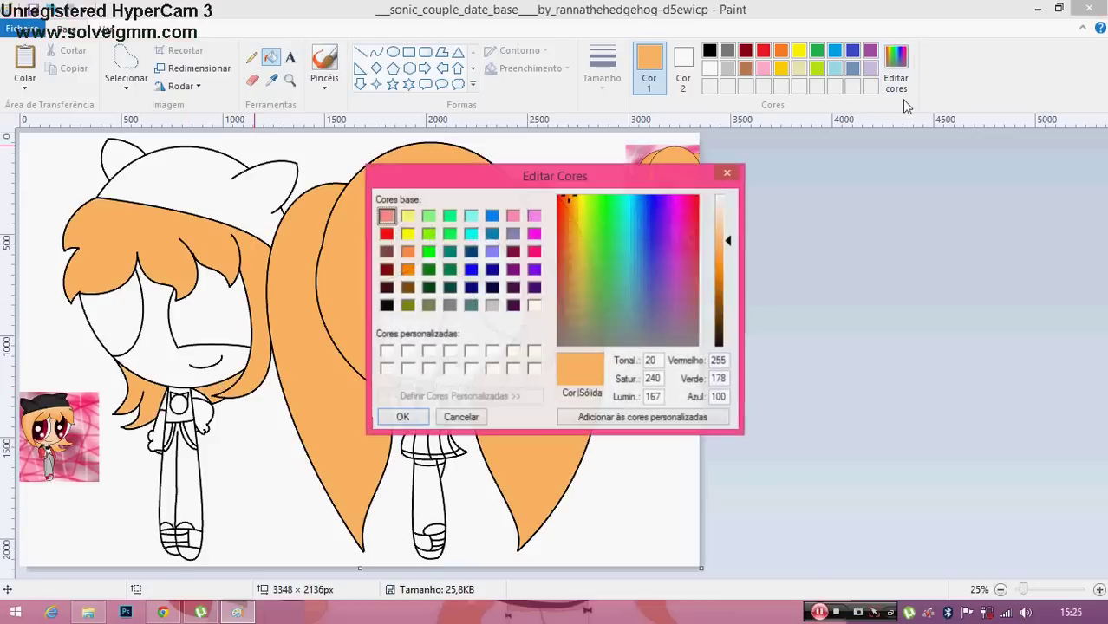
drag(728, 243, 729, 231)
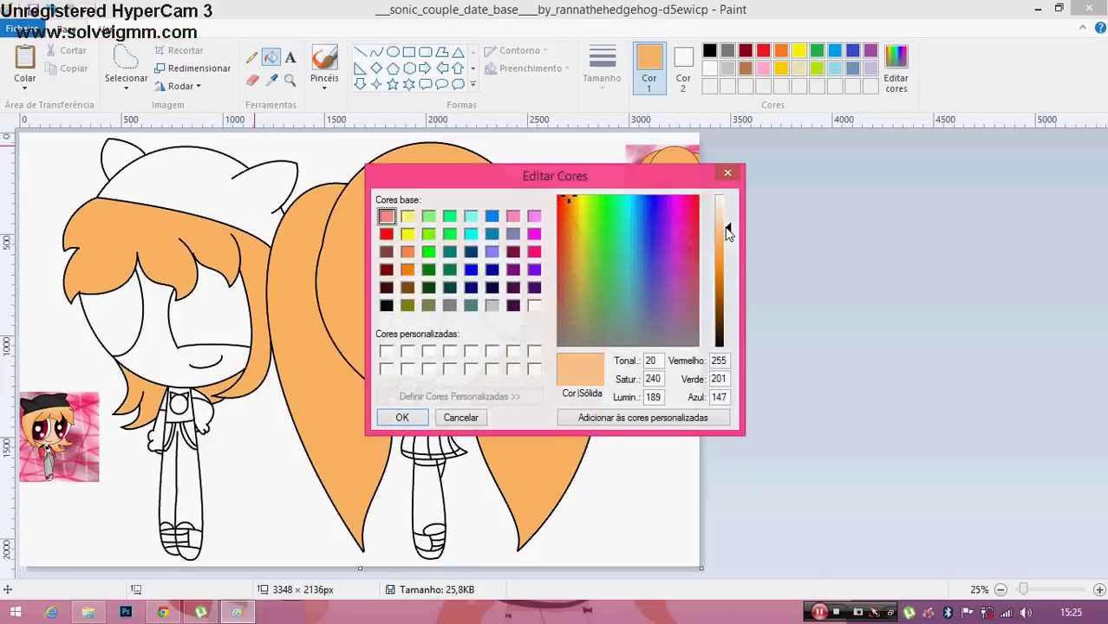
click(403, 417)
click(521, 416)
click(529, 348)
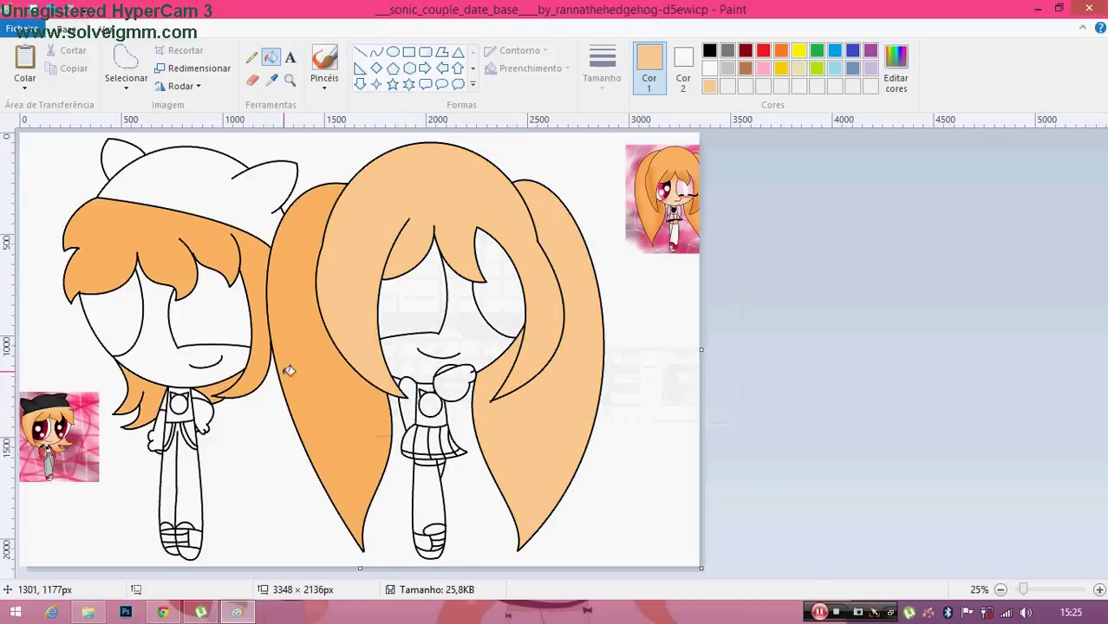
click(310, 375)
click(250, 266)
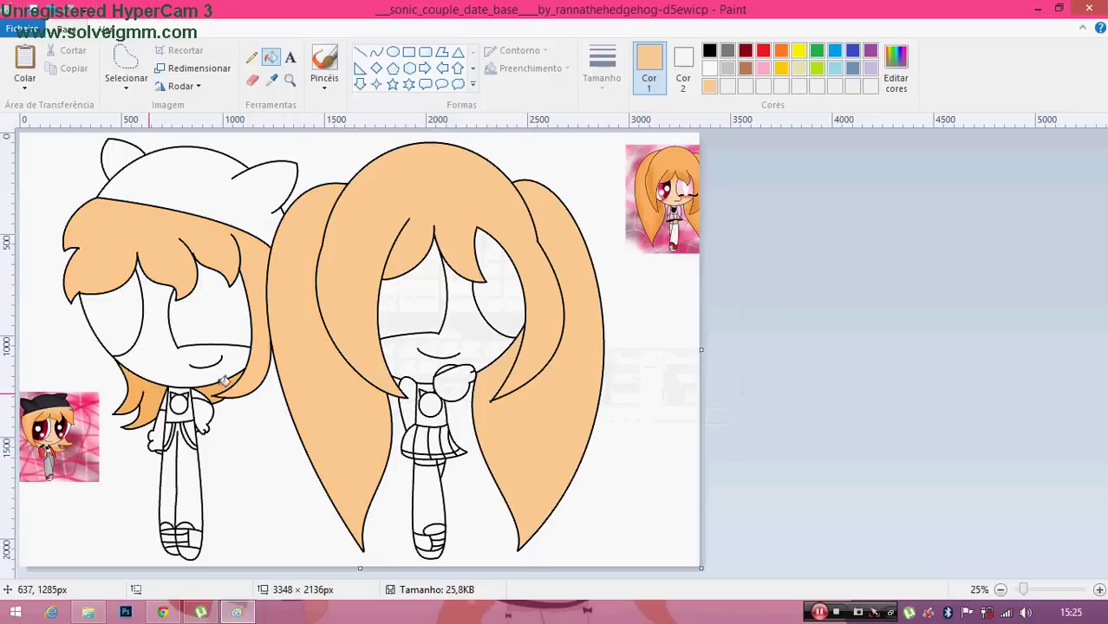
click(154, 390)
Sample the pale pink from the pigtailed reference's outfit and fill that character's sleeves and skirt pleats
click(271, 79)
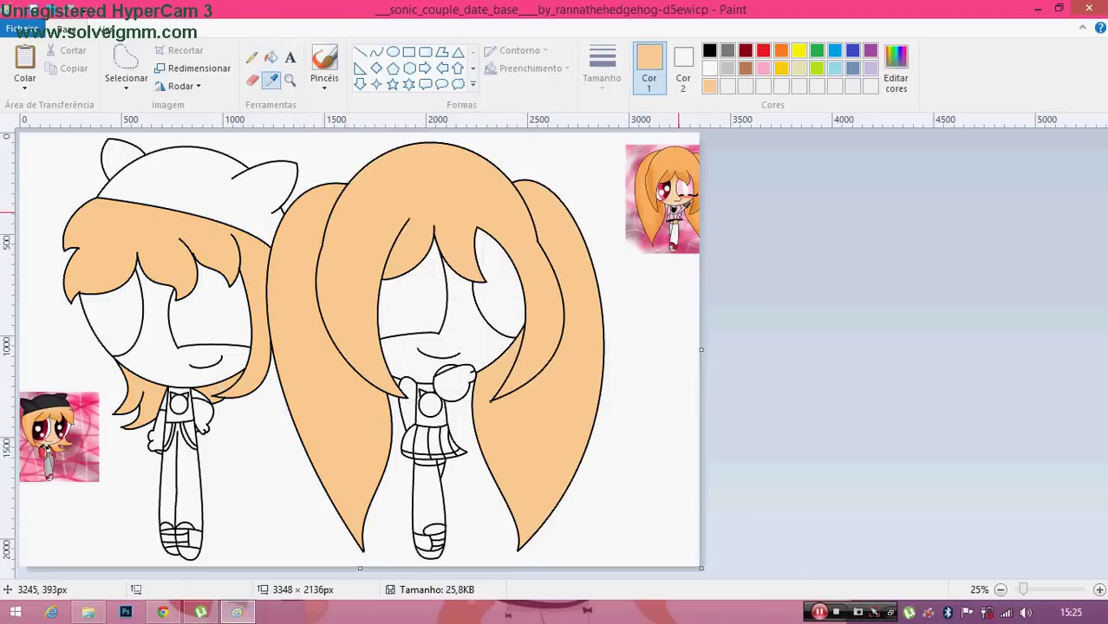
click(683, 211)
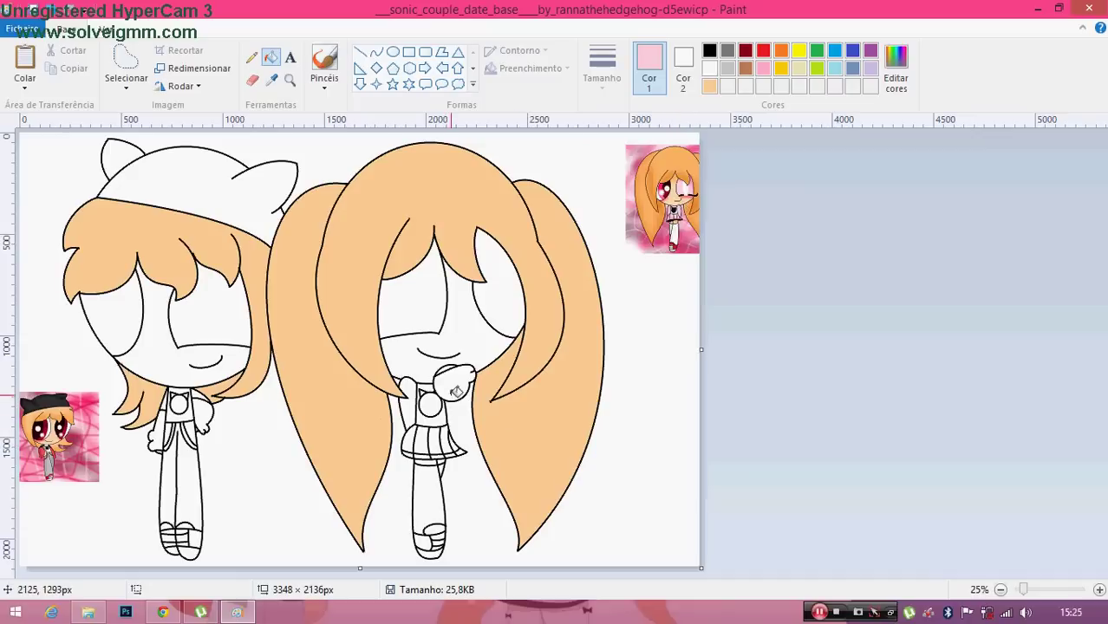
click(457, 382)
click(408, 412)
click(415, 442)
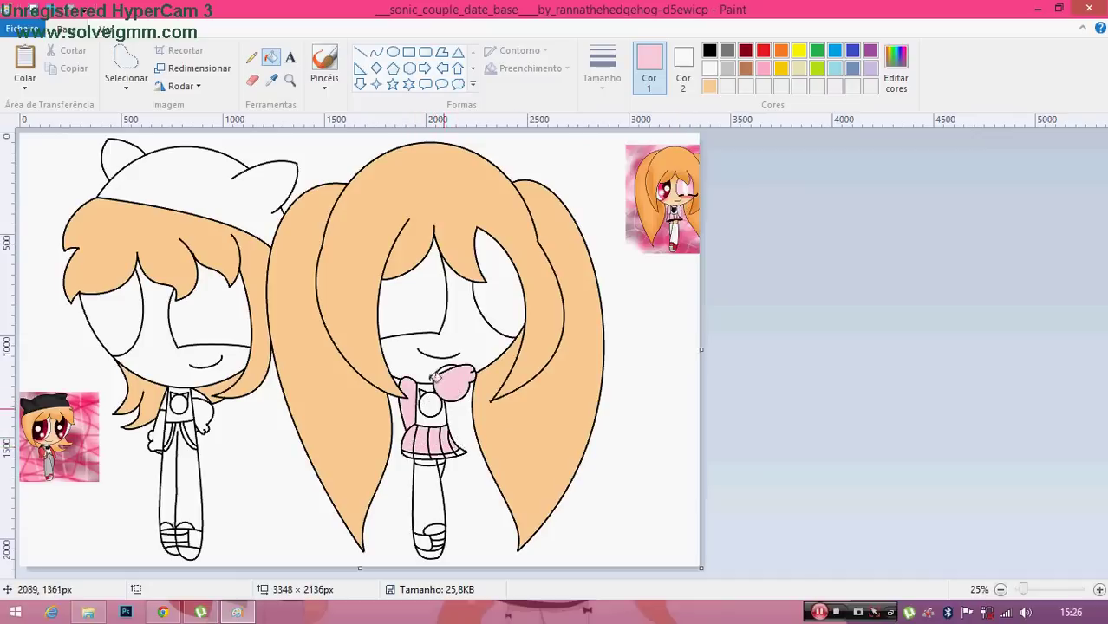
Sample the dark grey of the reference's cat hat and fill the pigtailed character's shirt emblem and skirt hem
click(271, 79)
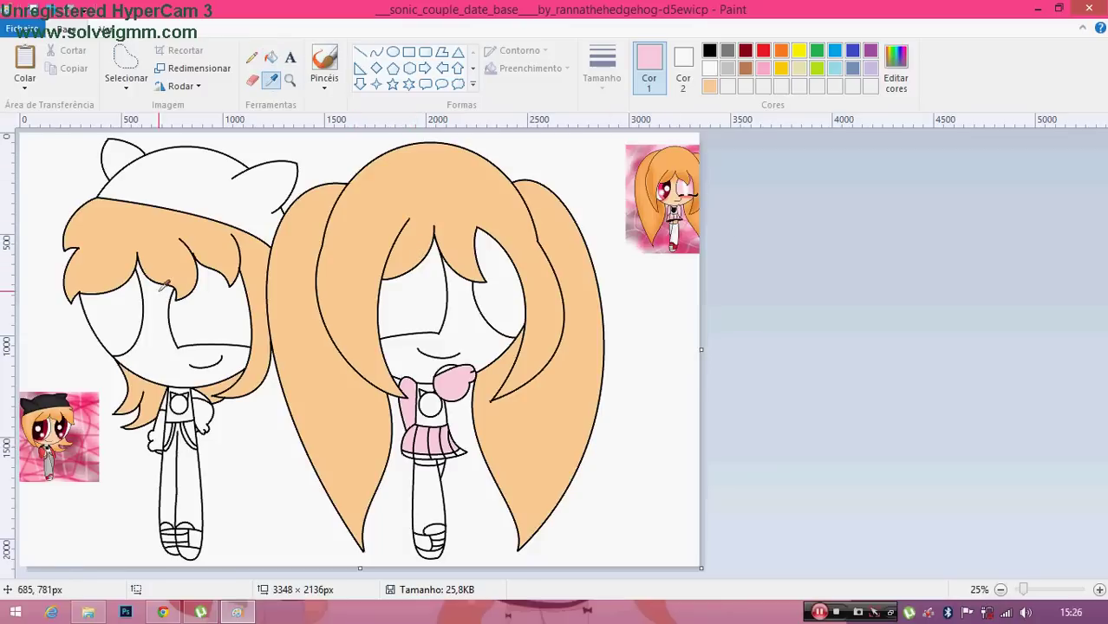
click(45, 399)
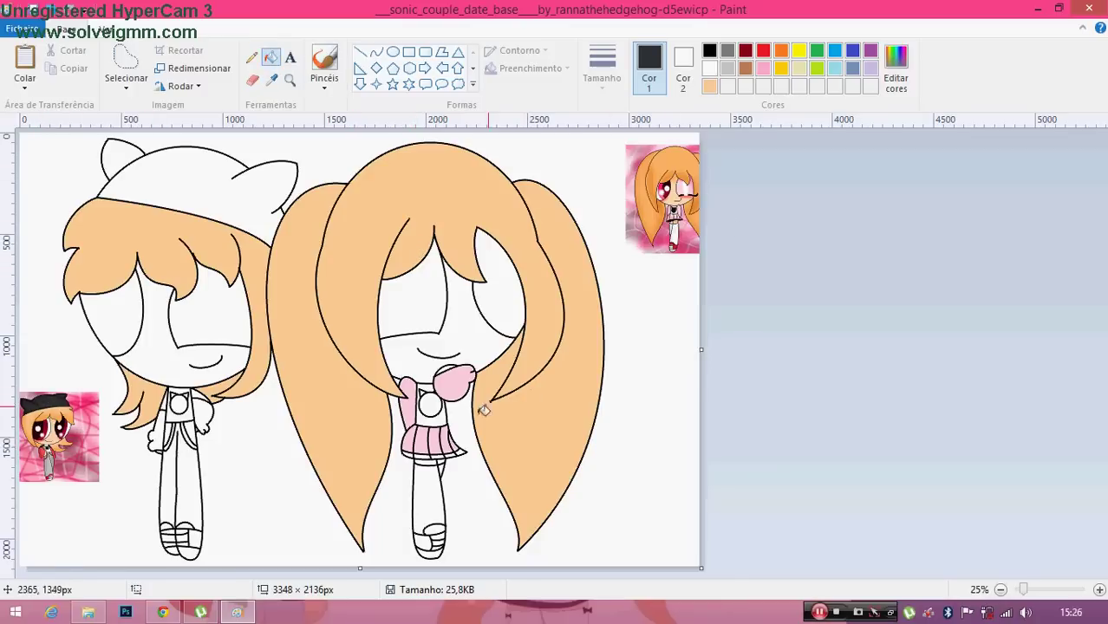
click(423, 402)
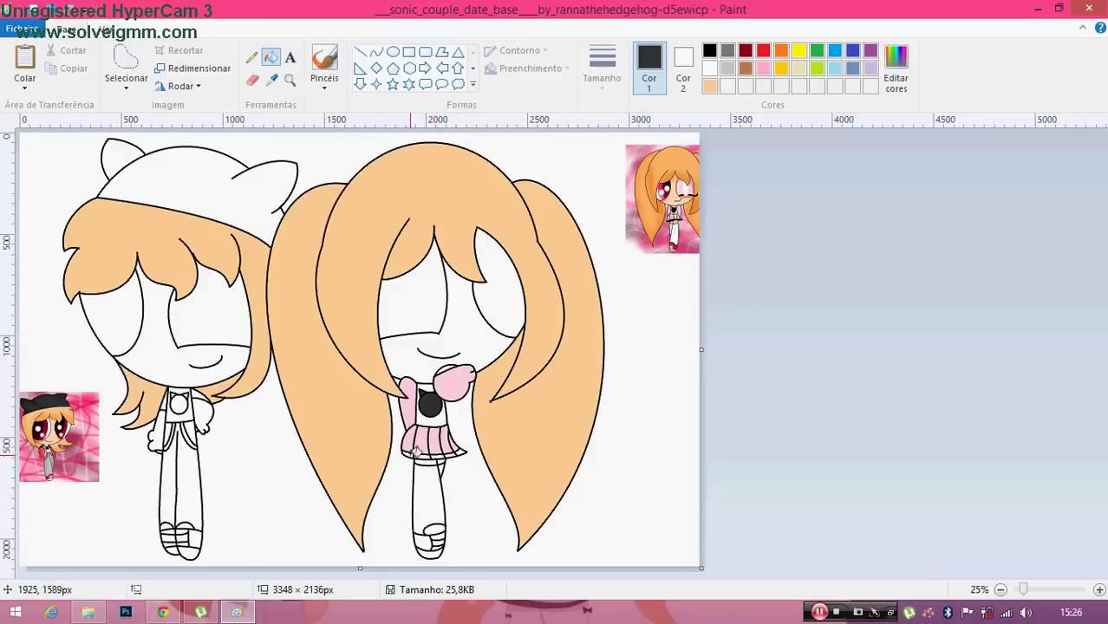
click(417, 452)
click(450, 452)
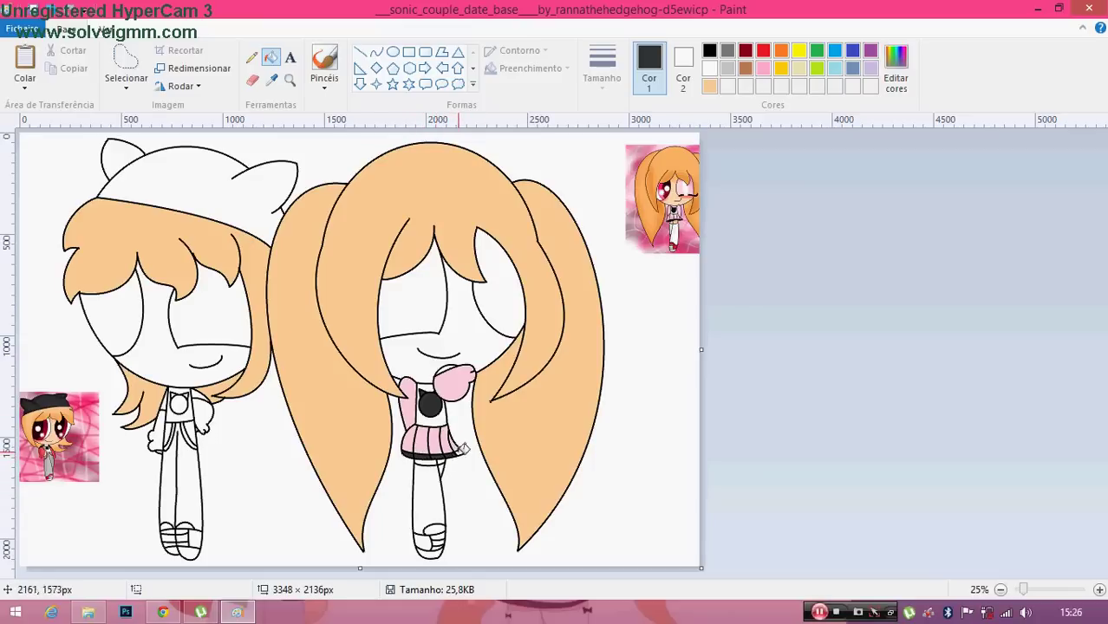
Fill the coloured parts of both characters' shoes with the standard palette red
click(272, 79)
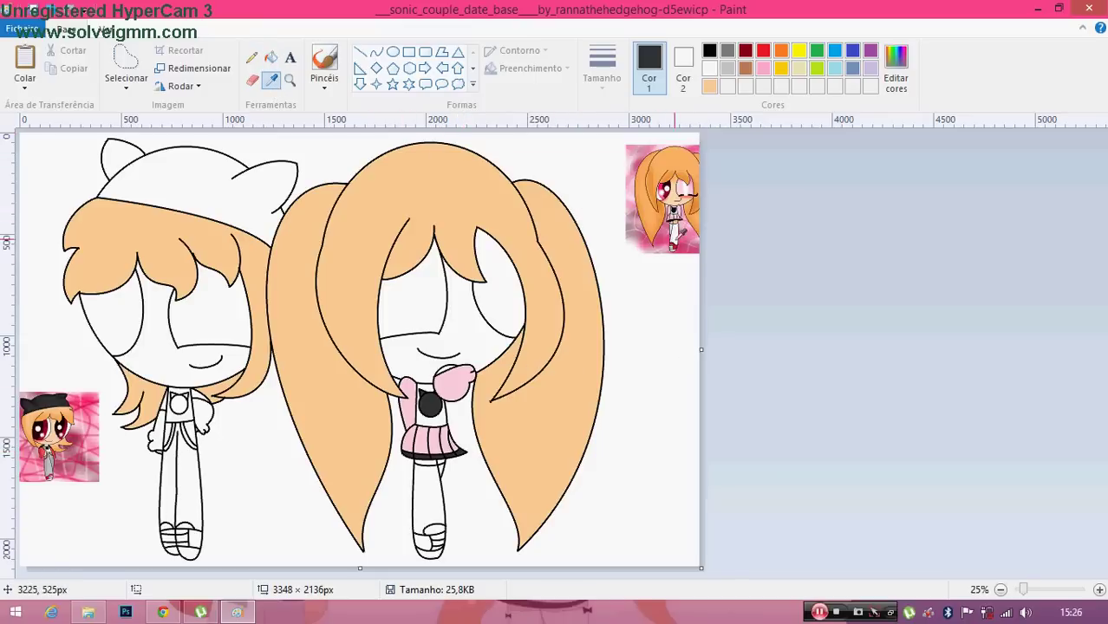
click(675, 242)
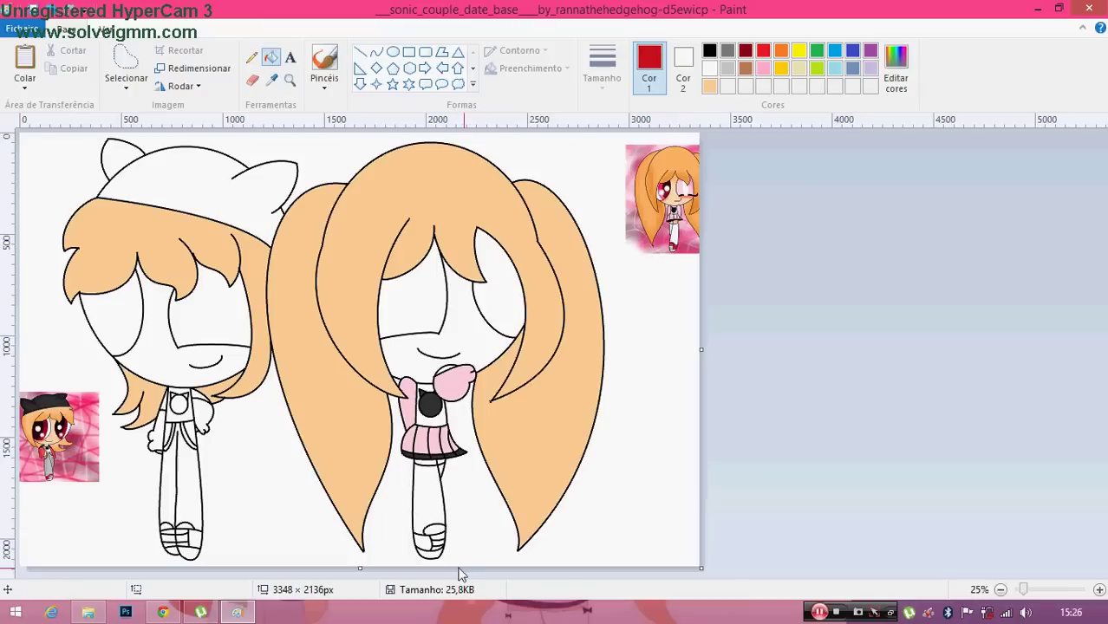
click(763, 51)
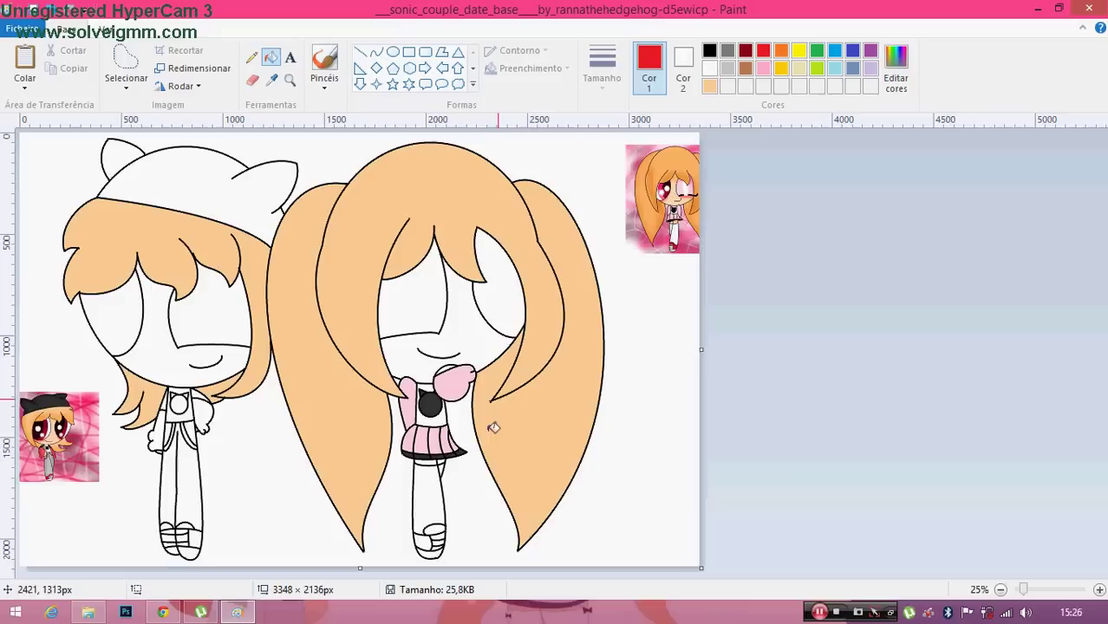
click(425, 542)
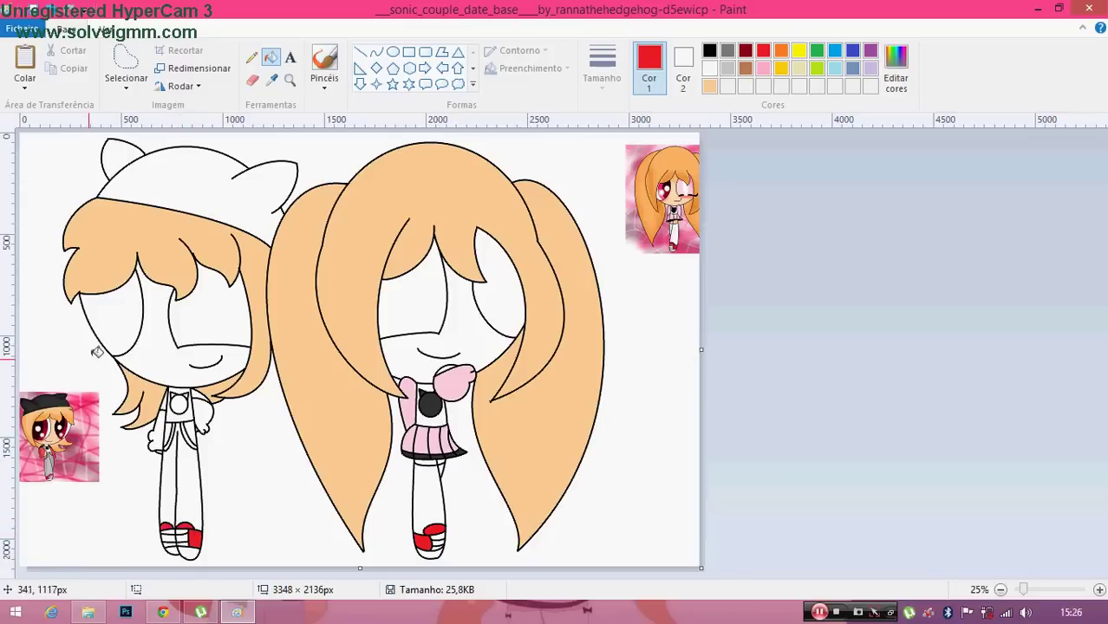
Sample the light red from the cat-hat reference's jacket and fill that character's two sleeves with it
click(290, 79)
click(139, 447)
click(139, 448)
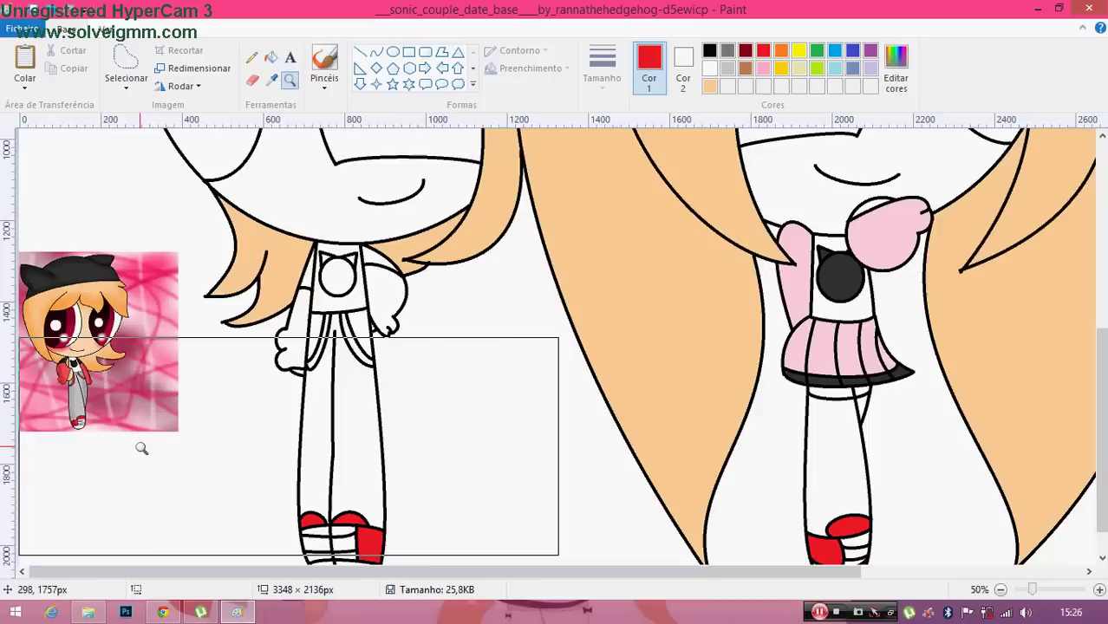
click(271, 80)
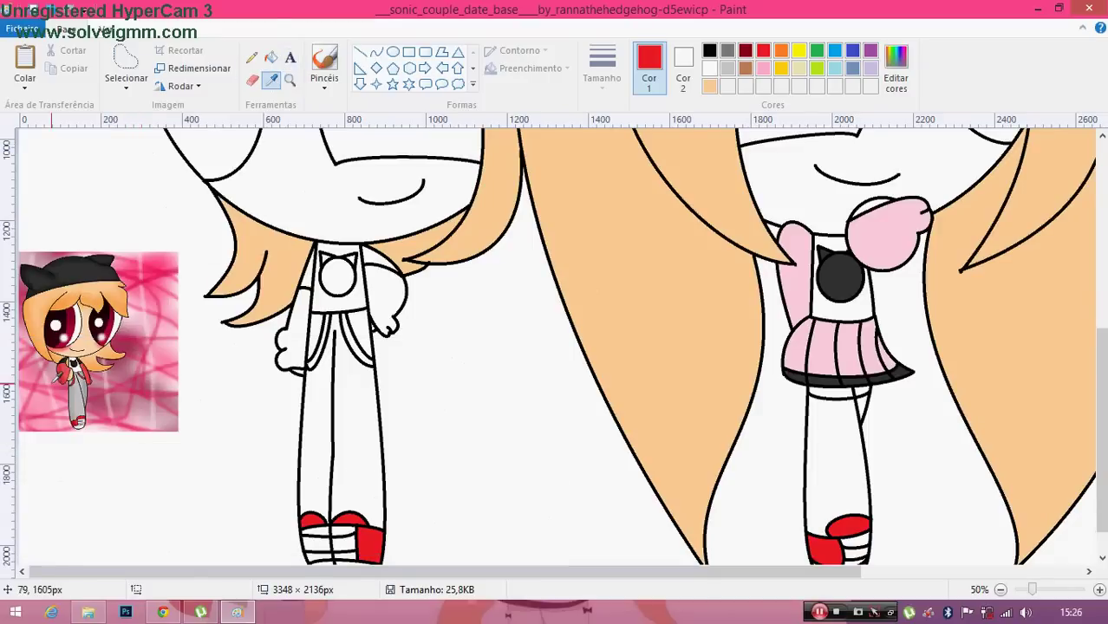
click(74, 385)
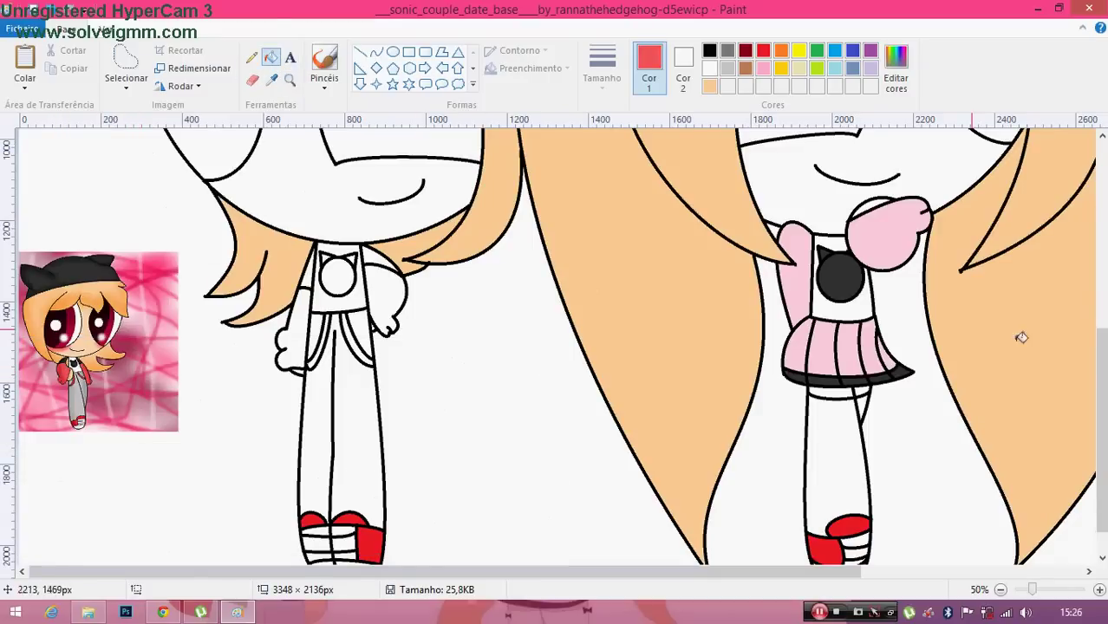
drag(1099, 383, 1100, 330)
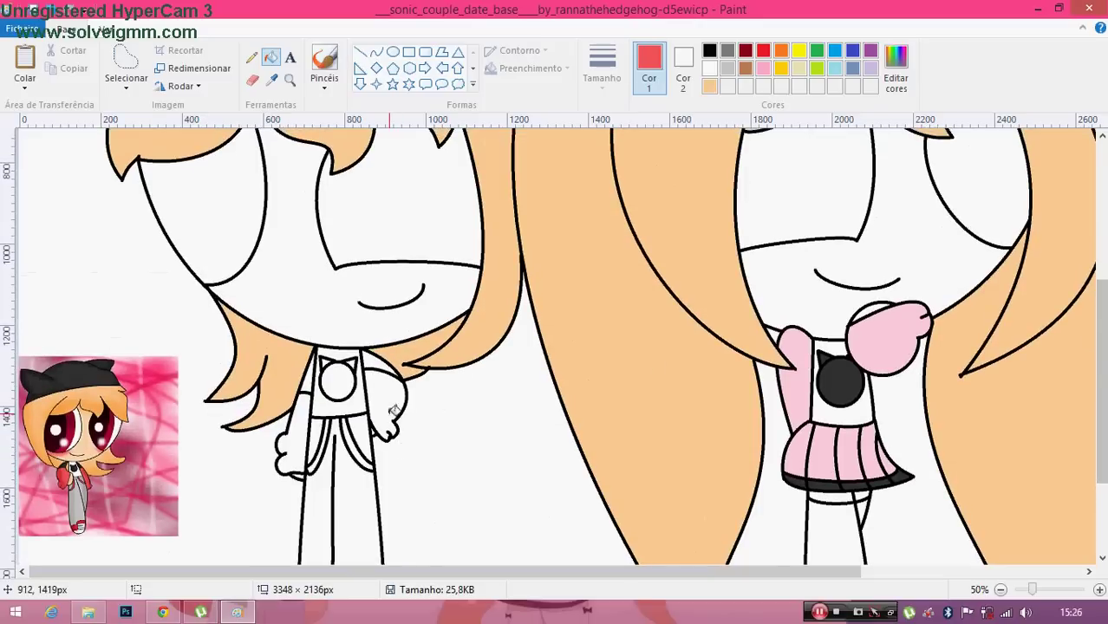
click(401, 414)
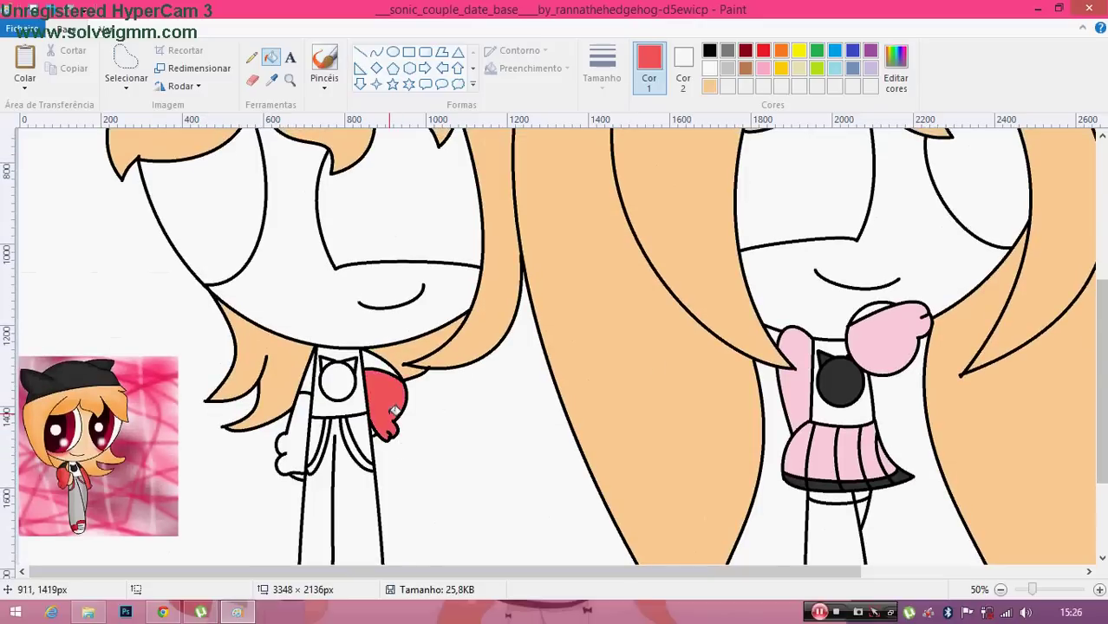
click(295, 451)
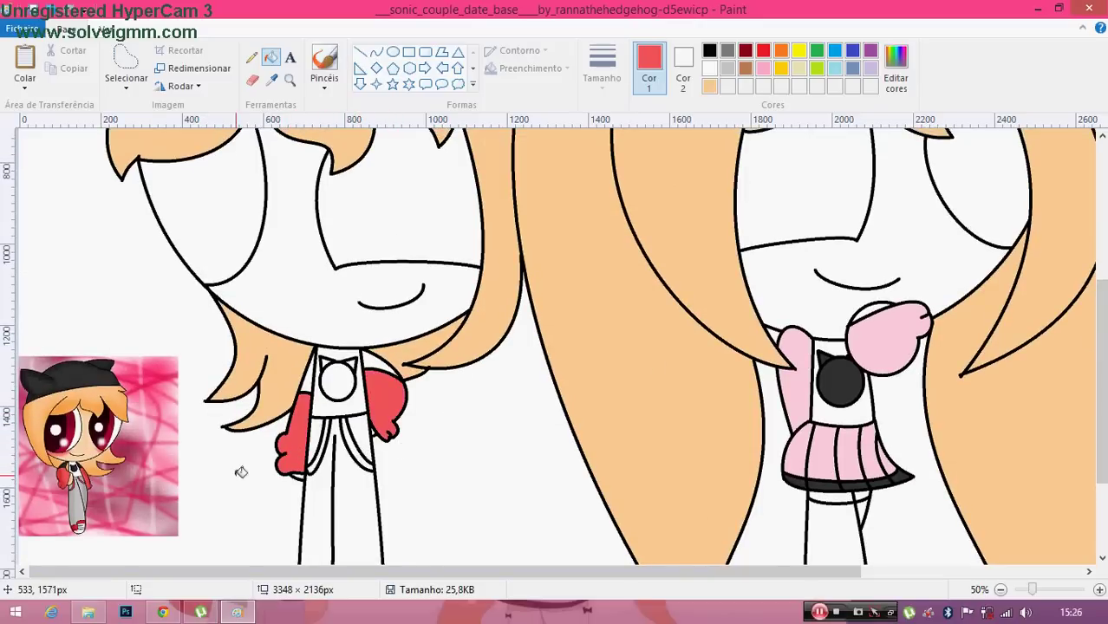
Sample the dark grey from the pigtailed character's emblem and fill the cat-hat character's shoulders and shirt emblem
click(272, 79)
click(840, 387)
click(379, 362)
click(314, 381)
click(337, 366)
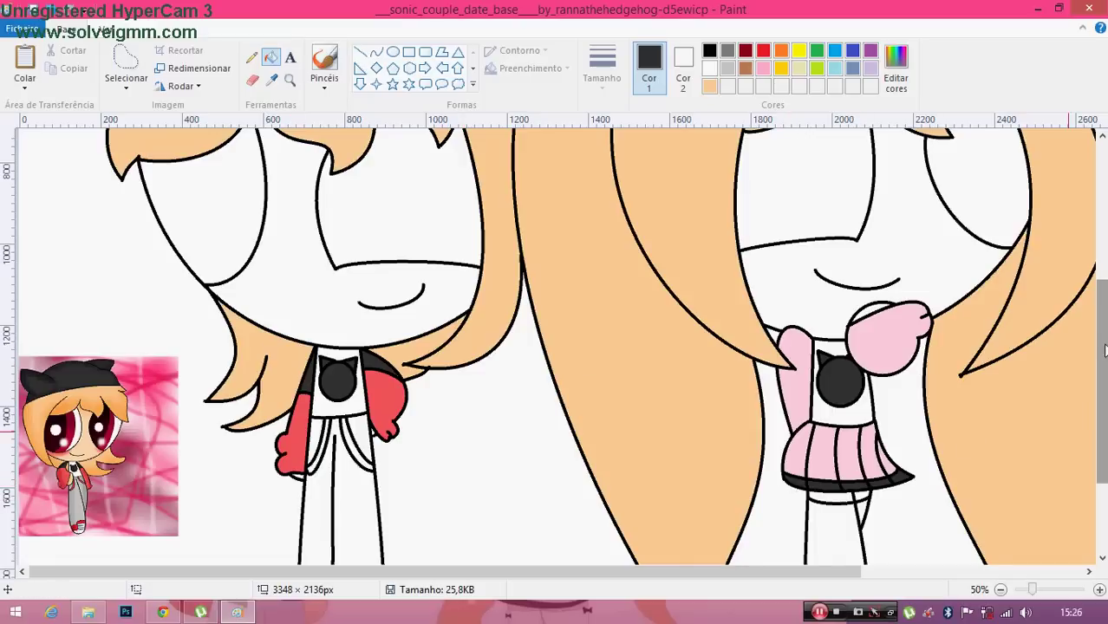
Fill the cat-hat character's trouser legs and upper trouser sections with the palette's light grey
drag(1105, 353, 1106, 379)
click(727, 68)
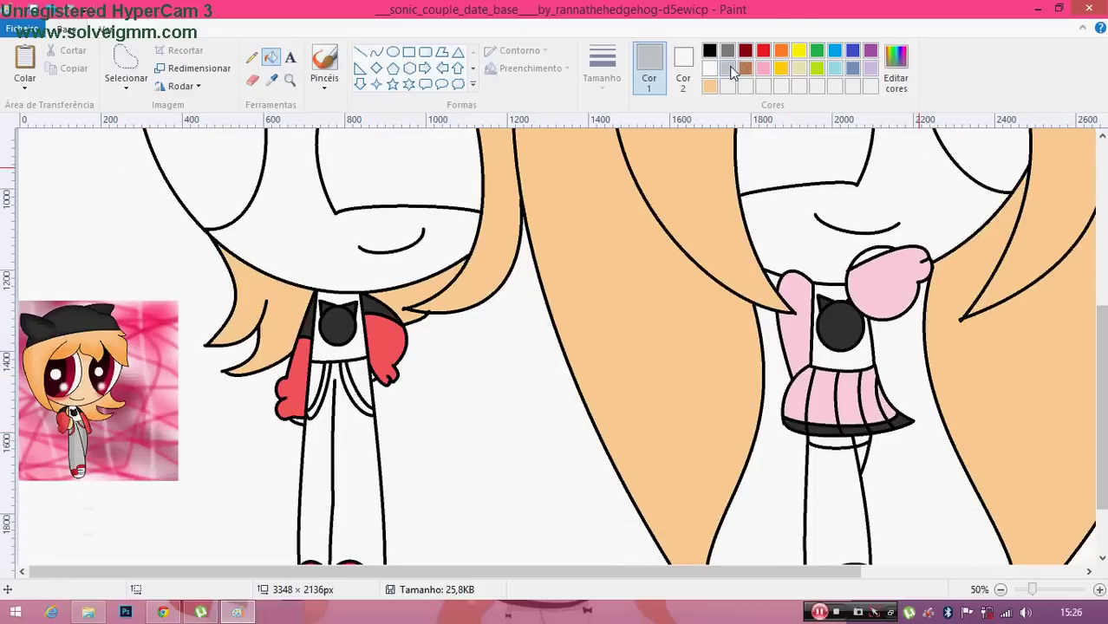
click(356, 464)
click(316, 375)
click(362, 371)
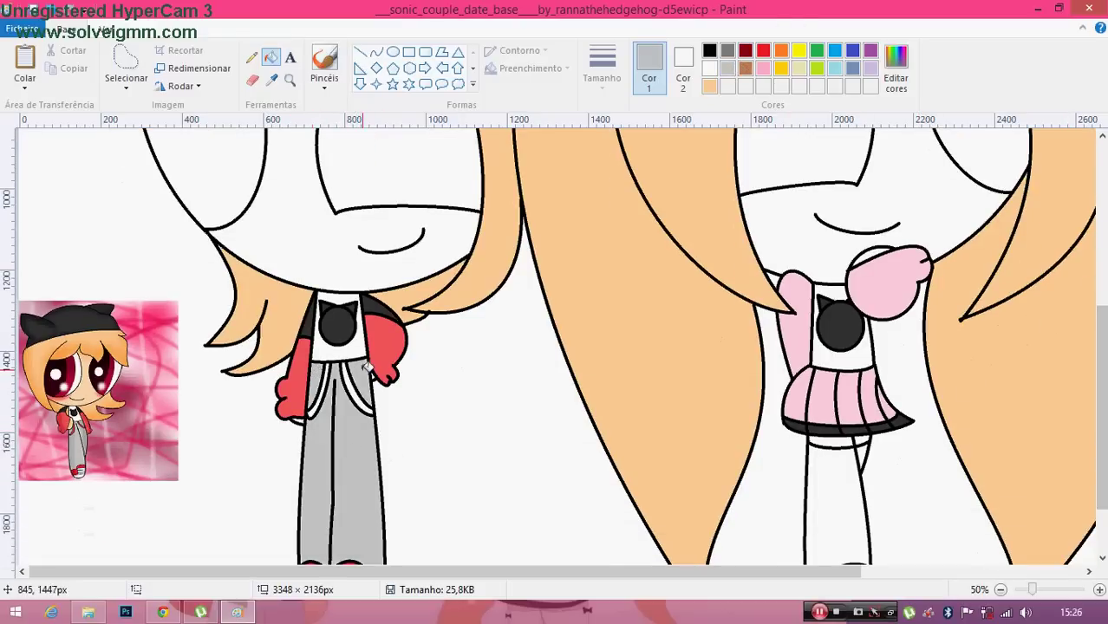
Sample the red from the cat-hat reference's shoe and add it to the colour palette
click(271, 79)
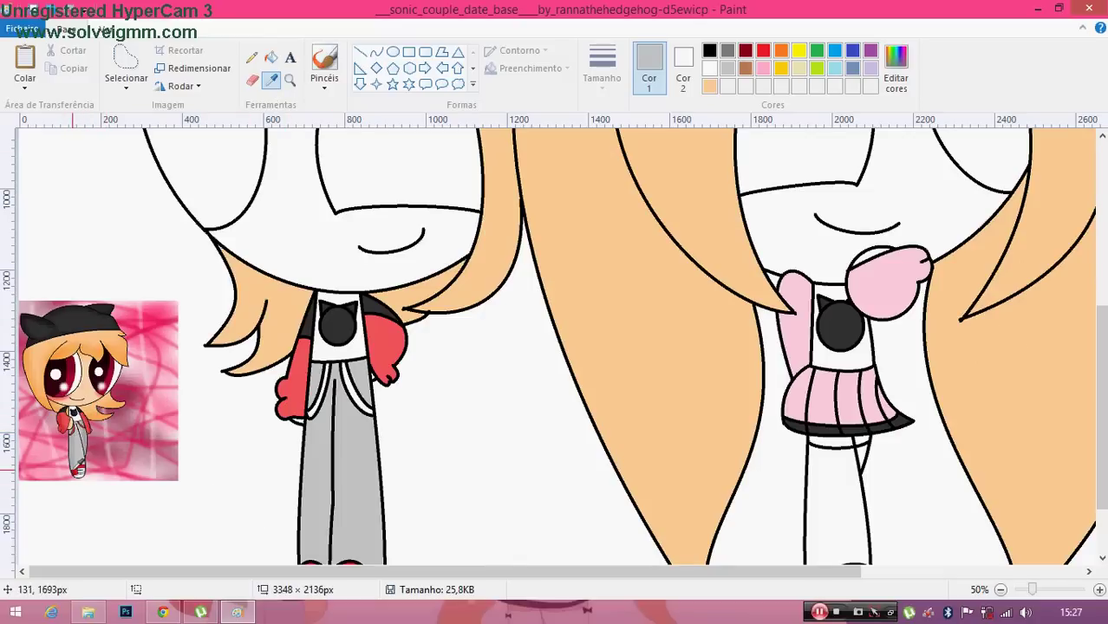
click(76, 469)
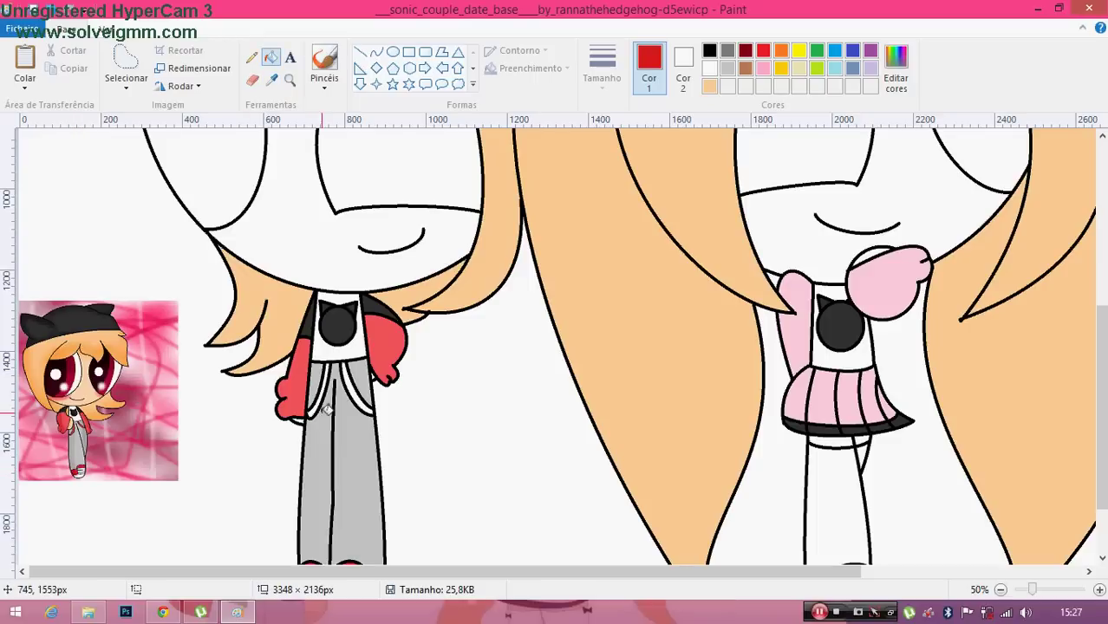
click(897, 82)
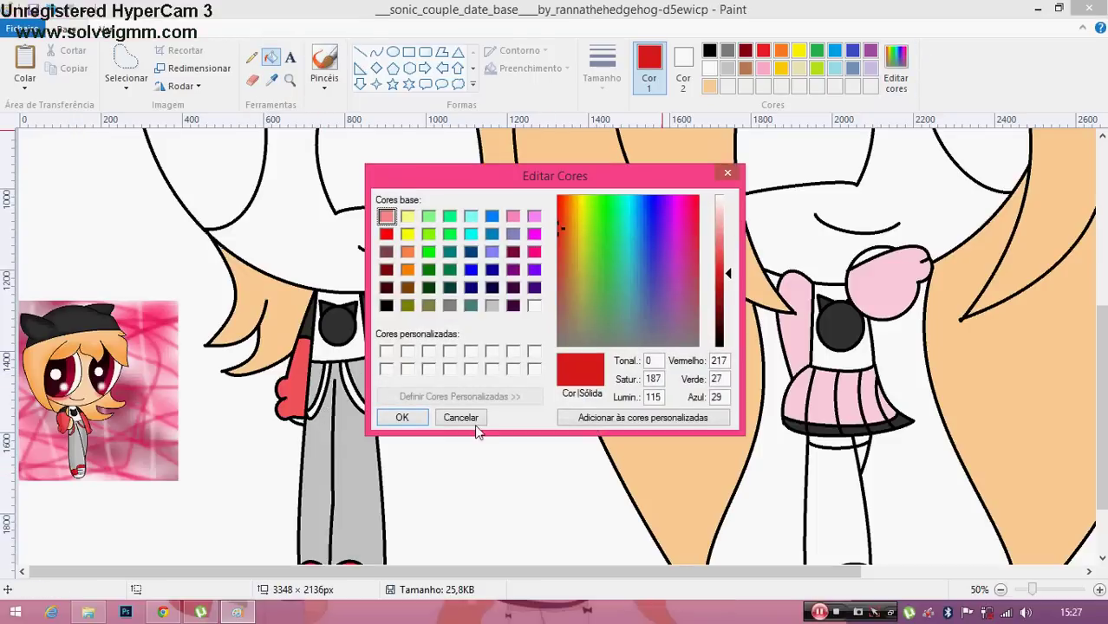
click(401, 417)
Sample the colour of the hanging trouser straps in the cat-hat reference
click(289, 79)
click(155, 510)
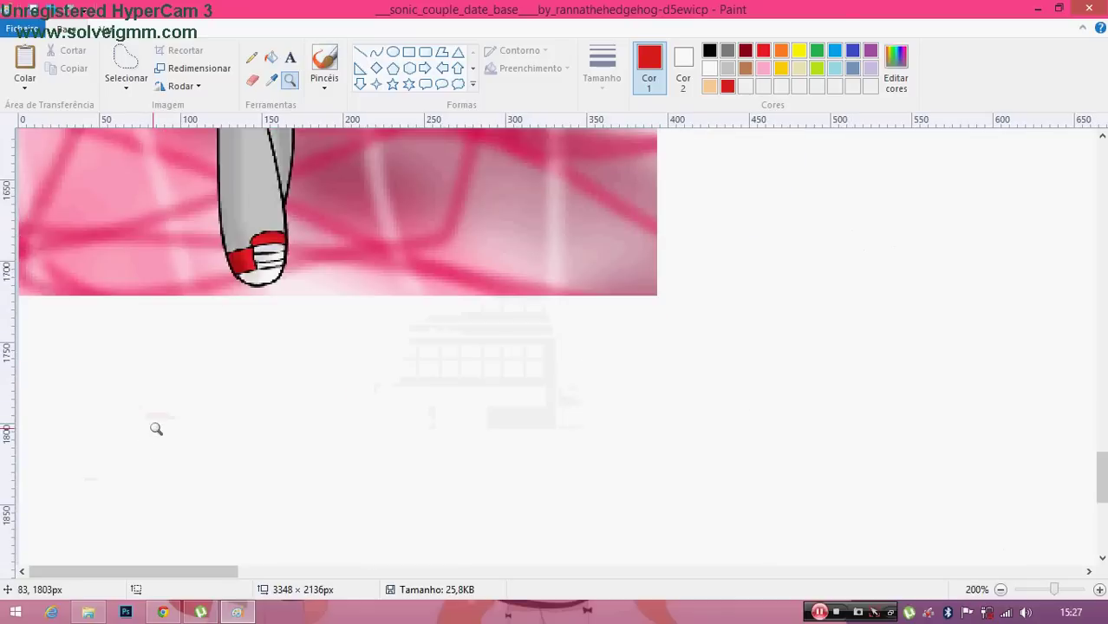
click(271, 79)
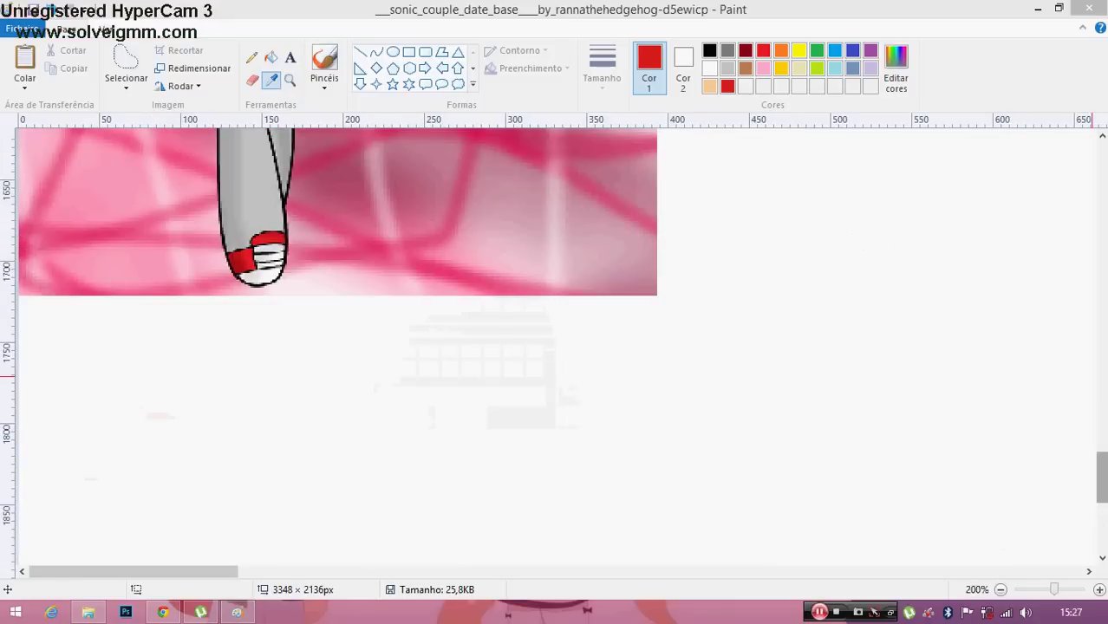
drag(1102, 484, 1101, 434)
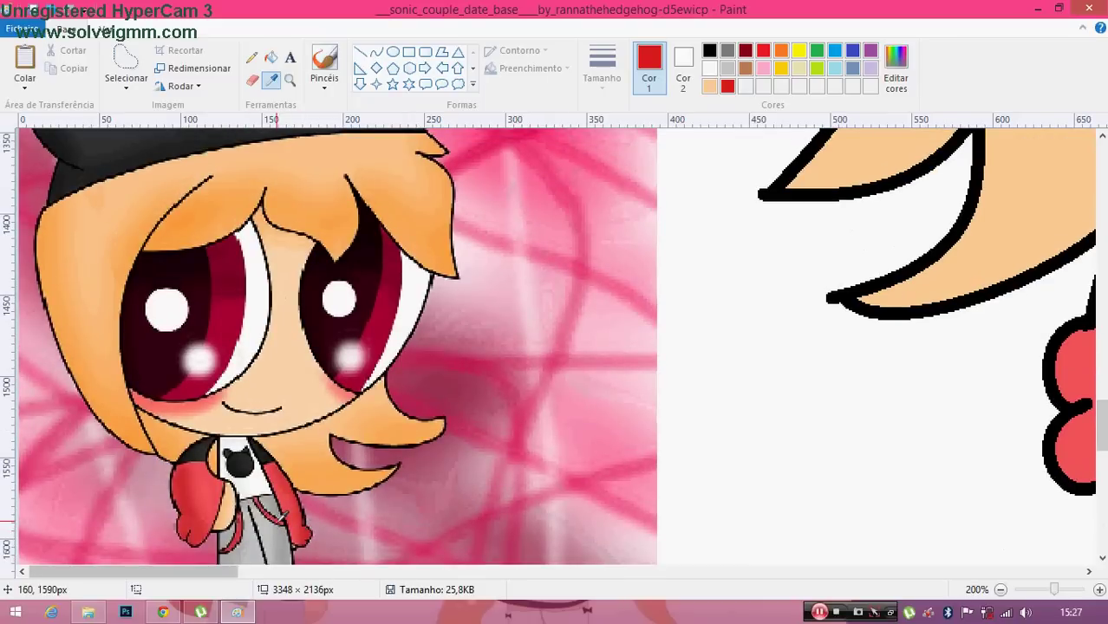
click(281, 521)
click(1001, 590)
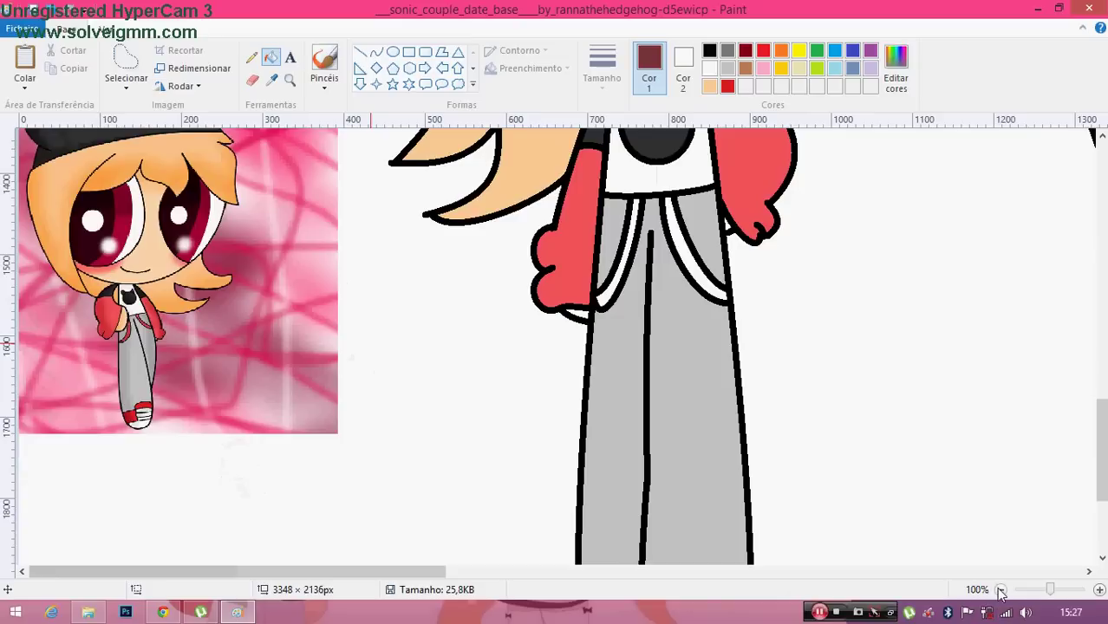
click(1001, 590)
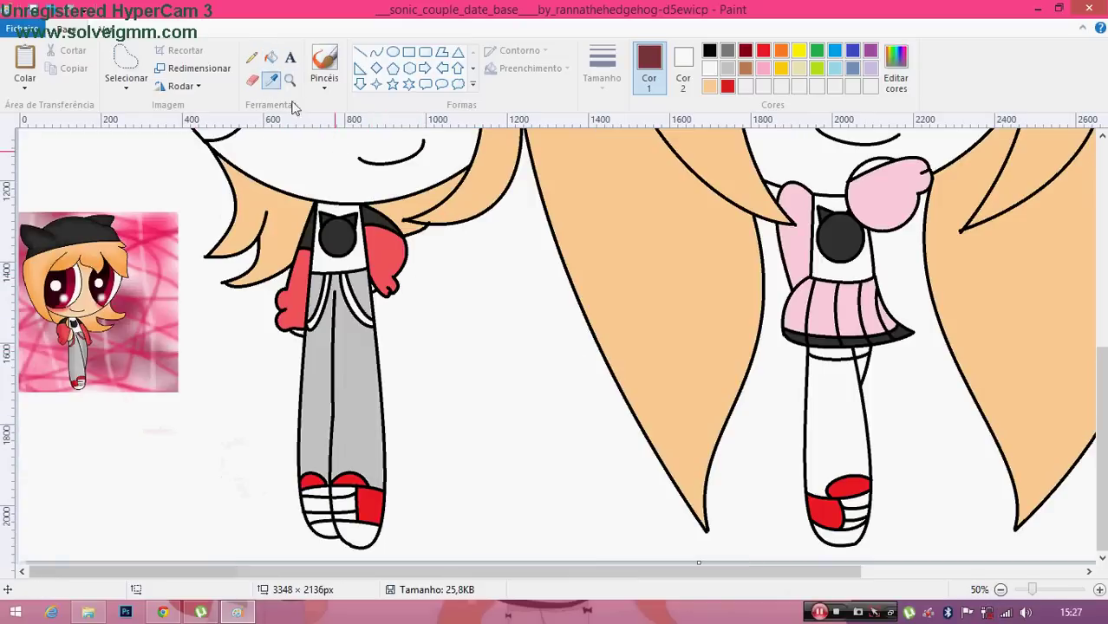
Sample the light red from the cat-hat character's sleeve and fill both trouser straps with it, undoing any fill that recolours the outlines
click(391, 253)
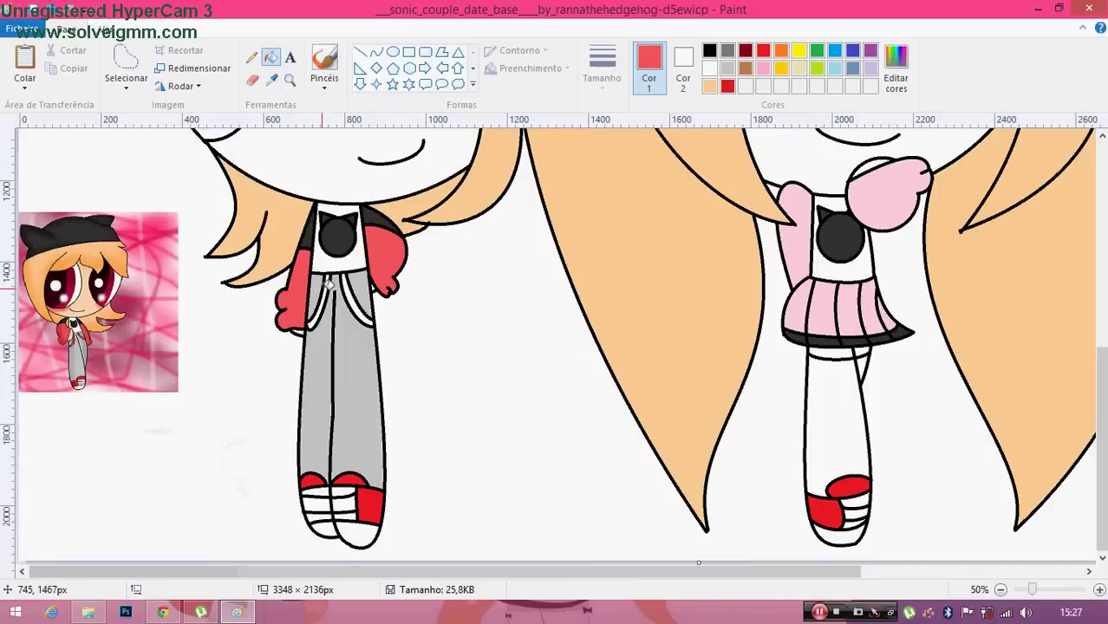
click(328, 286)
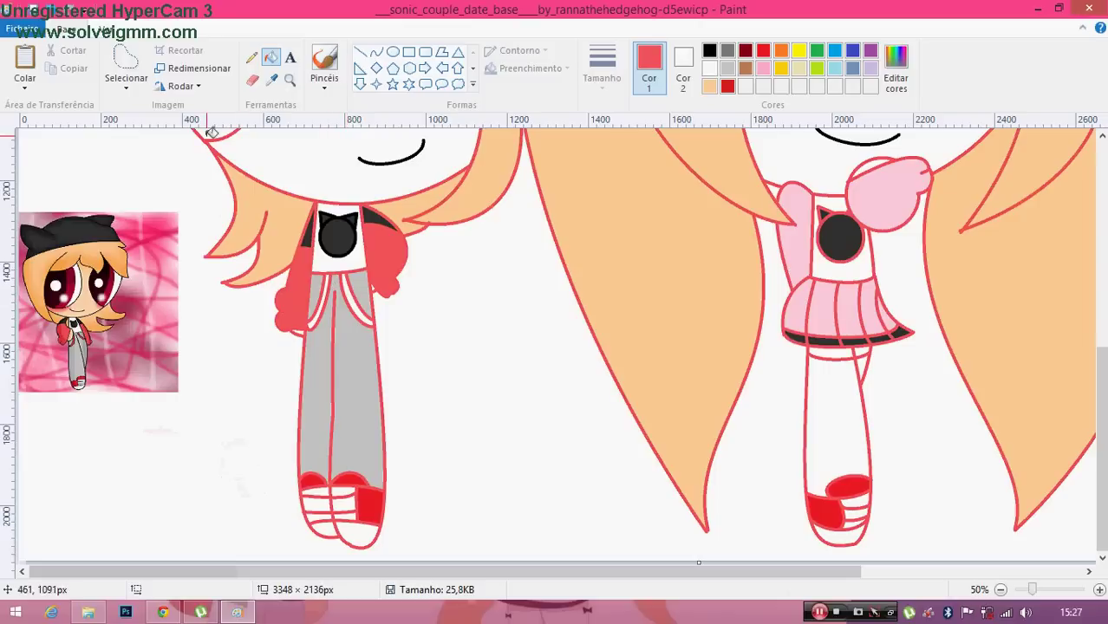
key(ctrl+z)
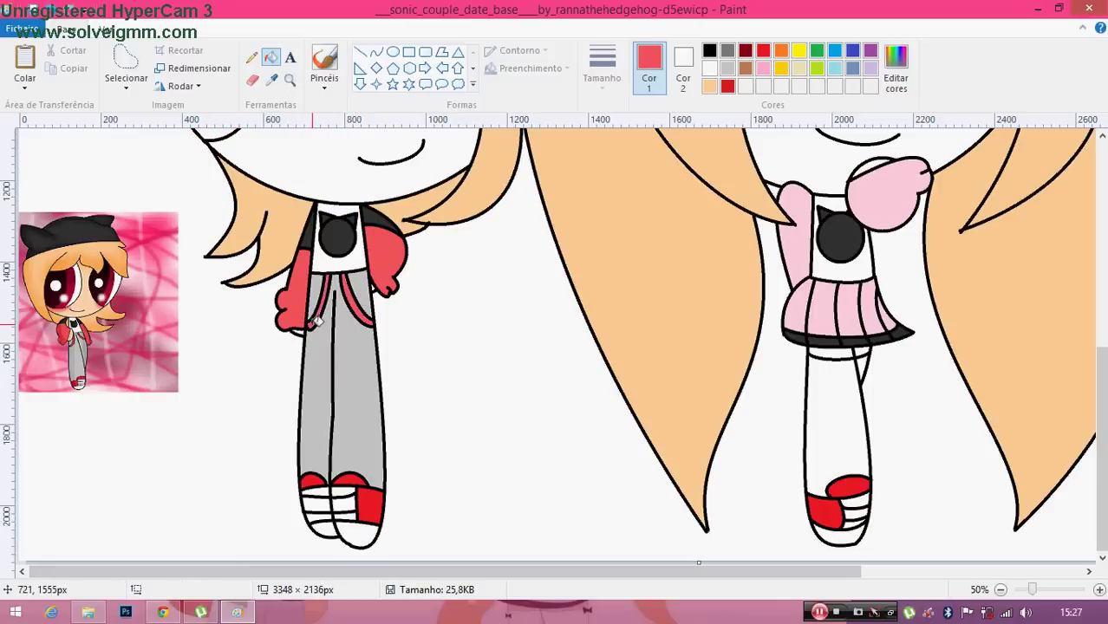
Sample the dark grey from the pigtailed character's emblem and fill the other character's hat and cat ears with it
click(1002, 590)
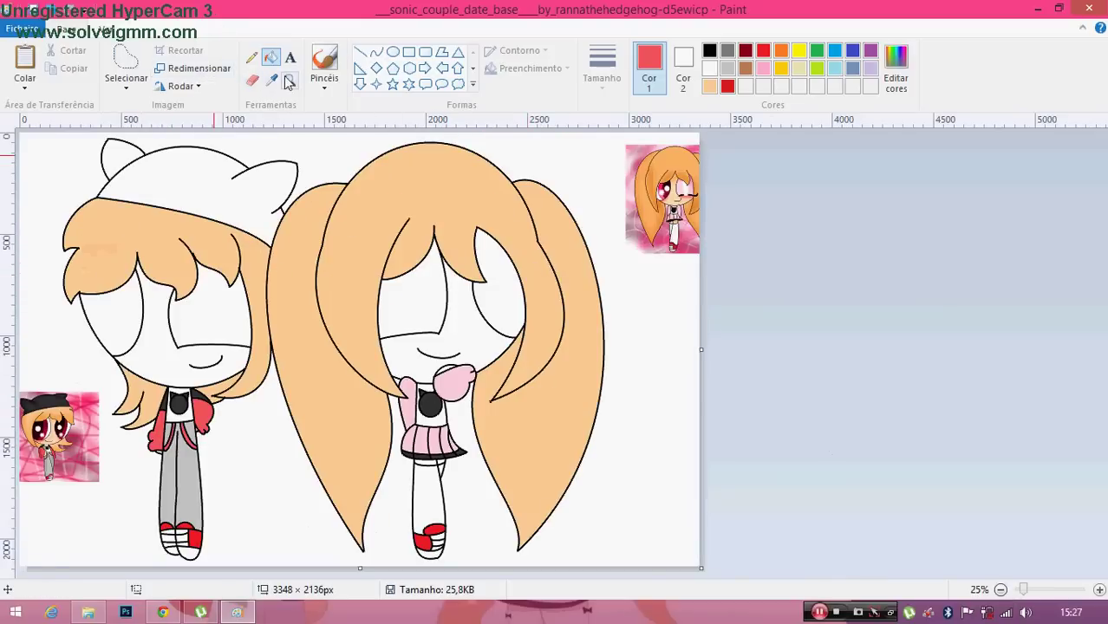
click(272, 80)
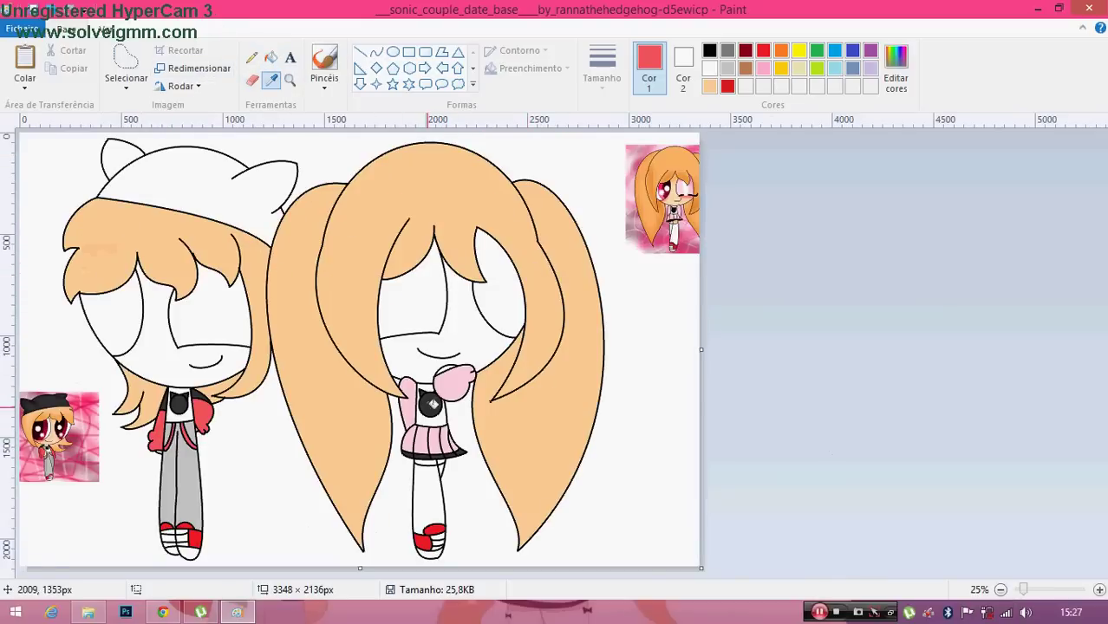
click(431, 403)
click(260, 207)
click(135, 154)
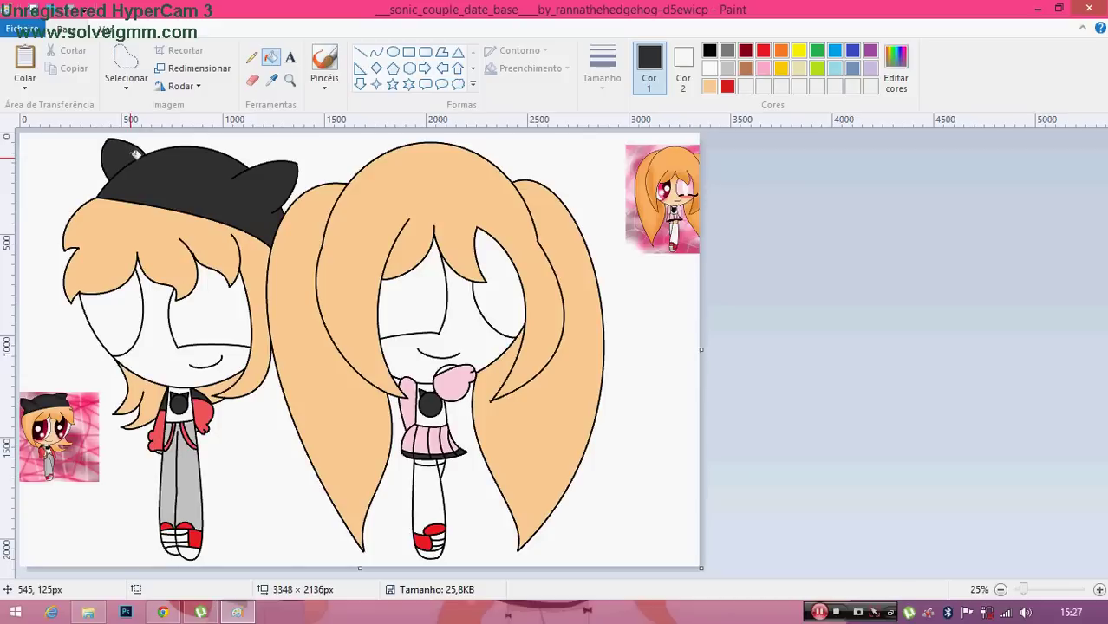
Sample the skin tone from the pigtailed reference's face and fill both characters' faces and hands and the pigtailed character's upper legs
click(272, 79)
click(675, 199)
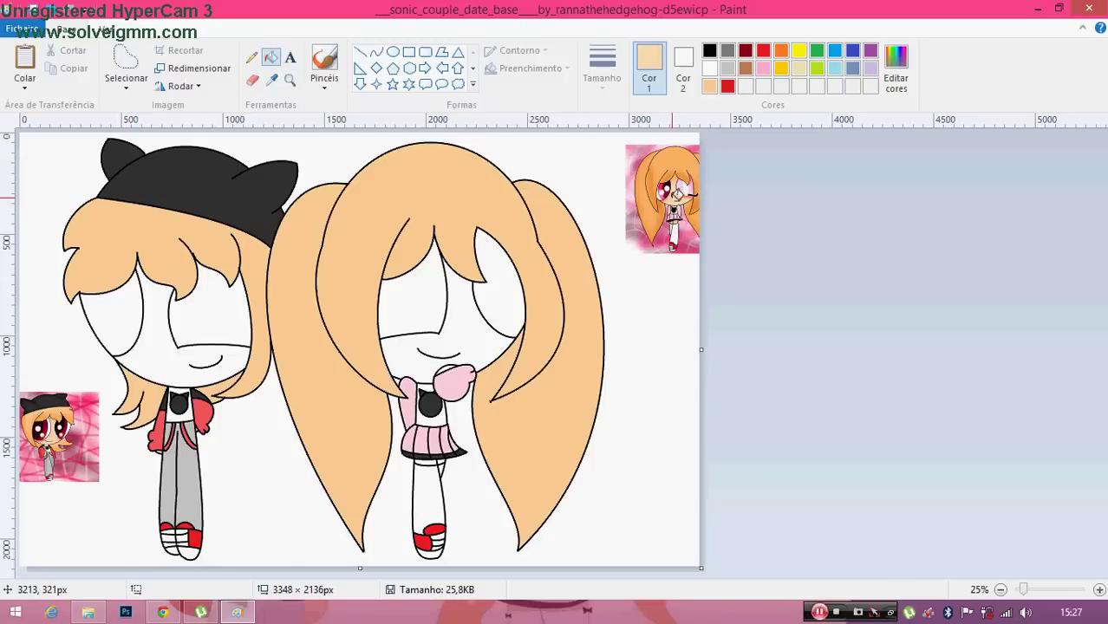
click(463, 345)
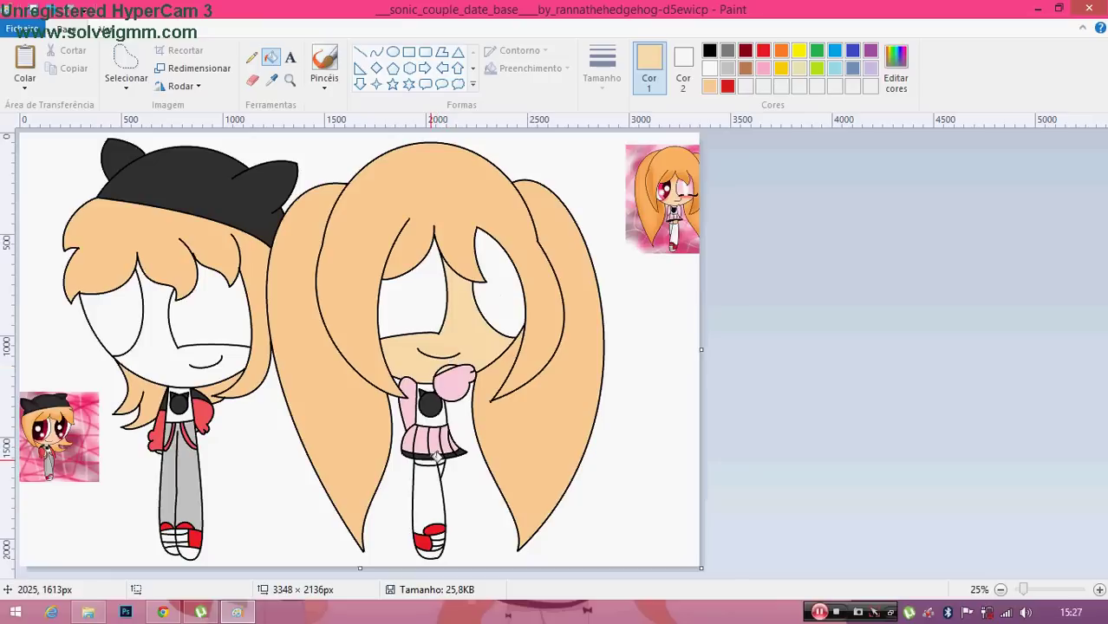
click(436, 458)
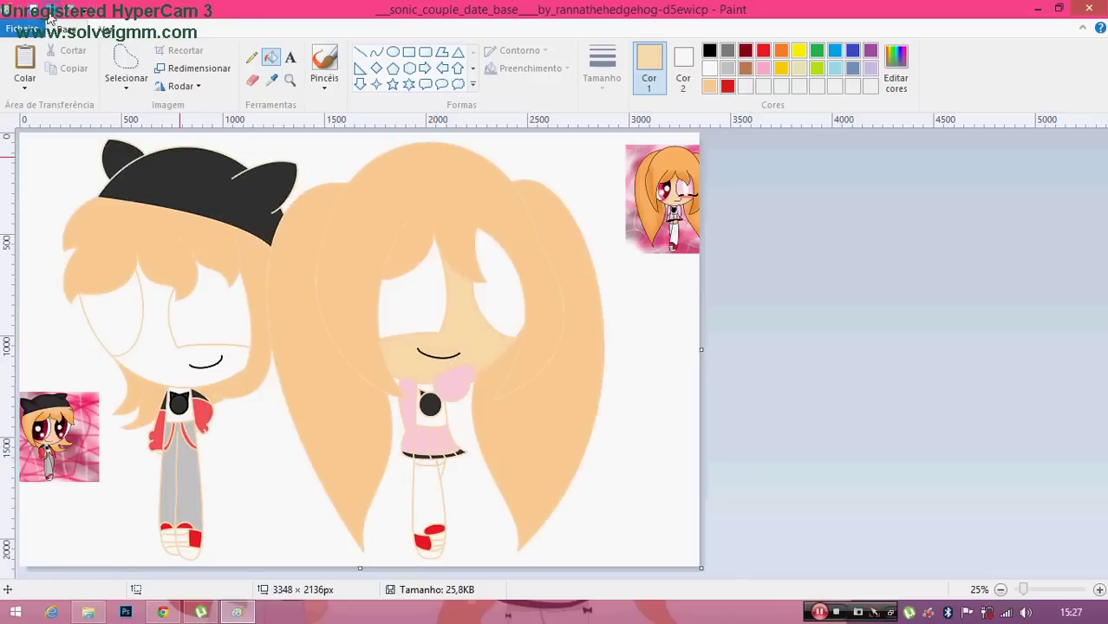
key(ctrl+z)
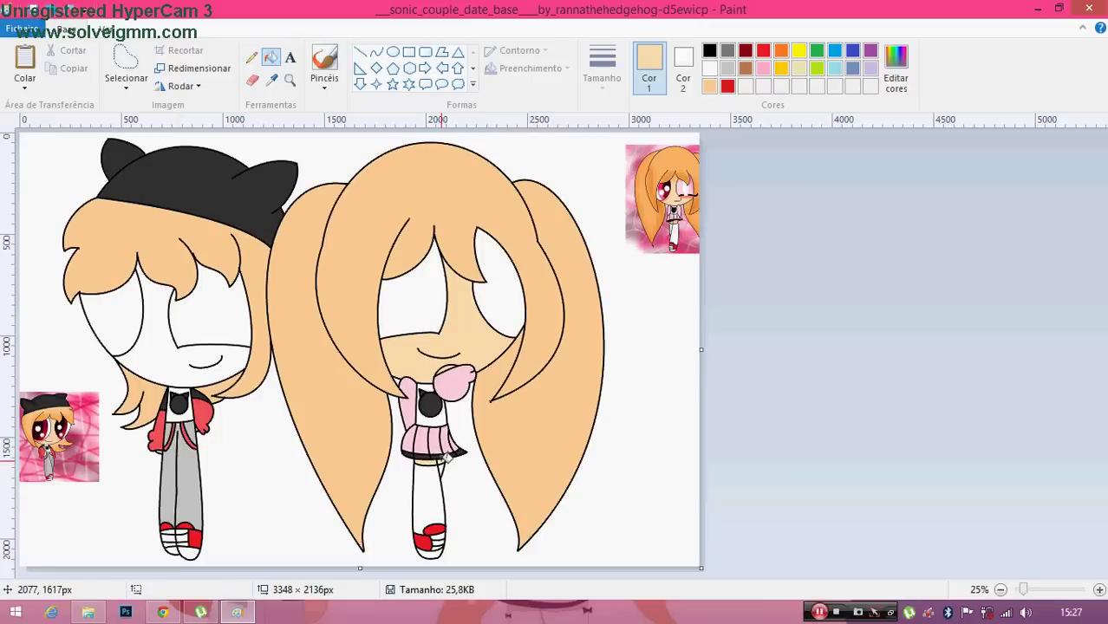
click(181, 369)
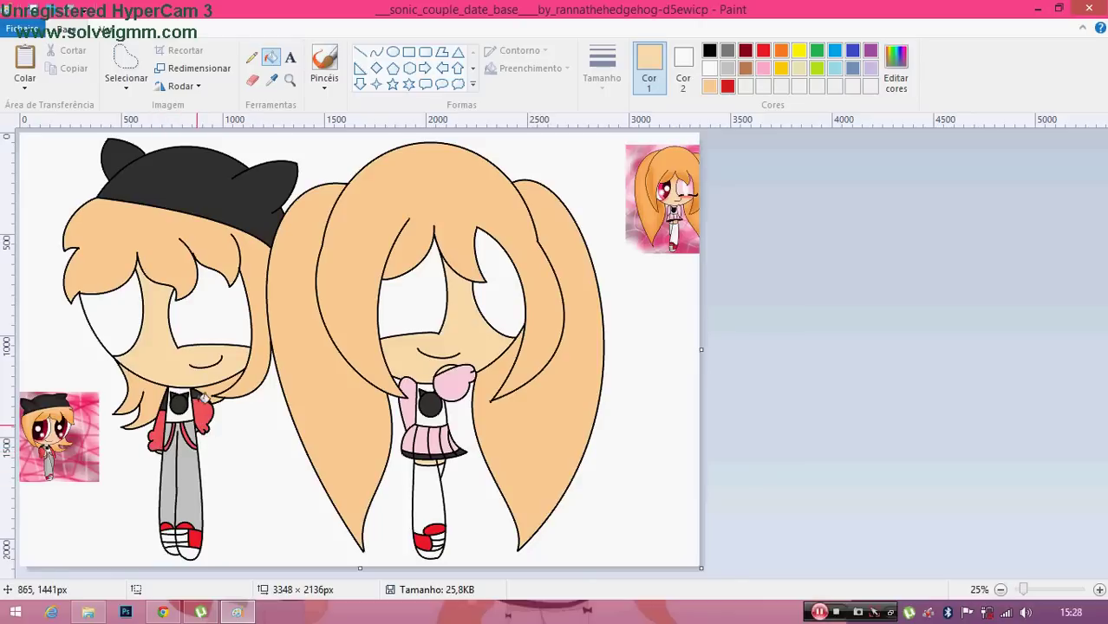
Sample the dark grey from the cat-hat reference's hat and set the Pencil to the thickest line size
click(290, 79)
click(265, 429)
click(351, 384)
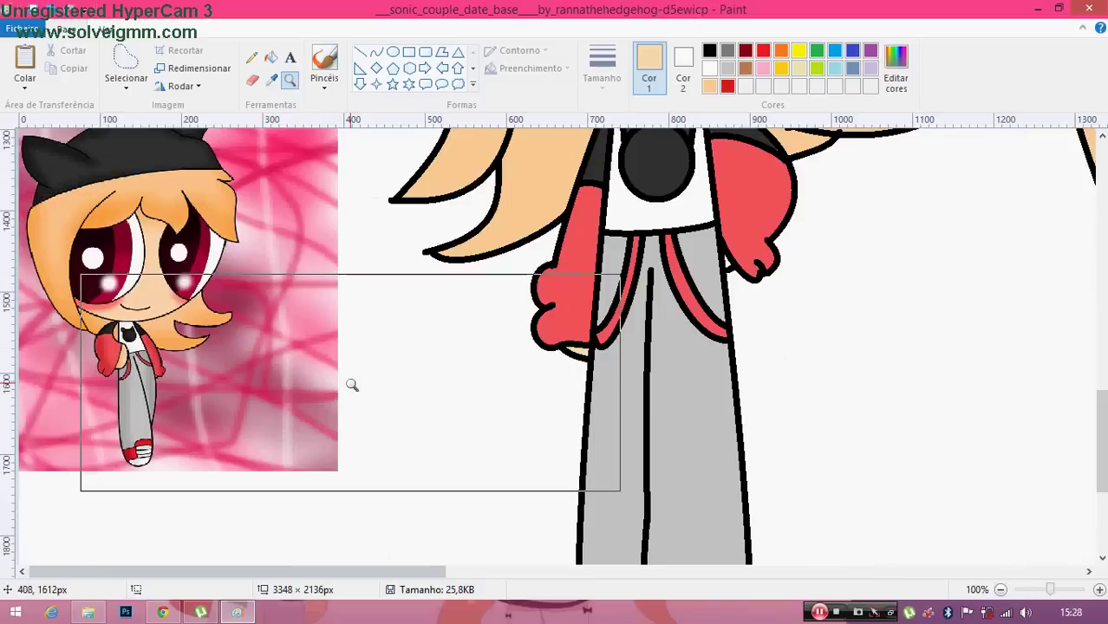
click(271, 61)
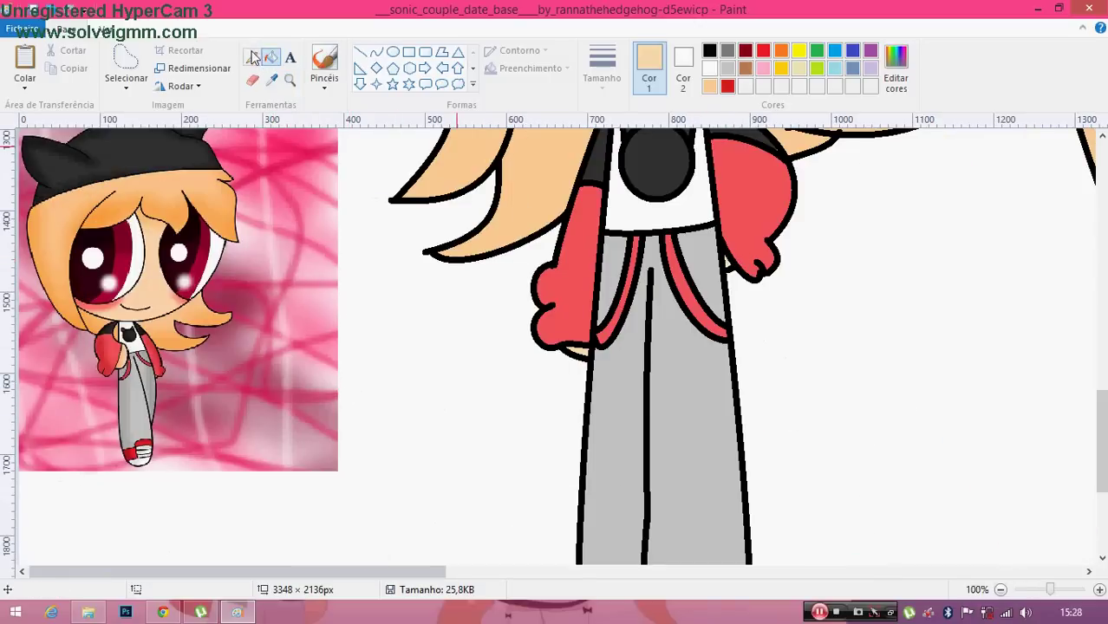
click(271, 79)
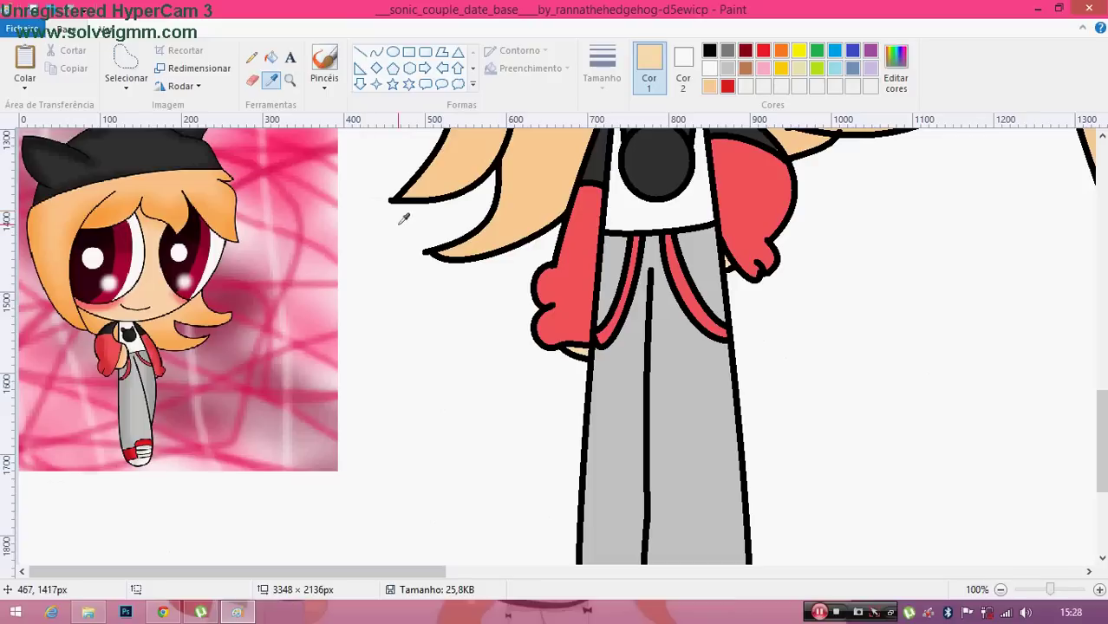
click(167, 137)
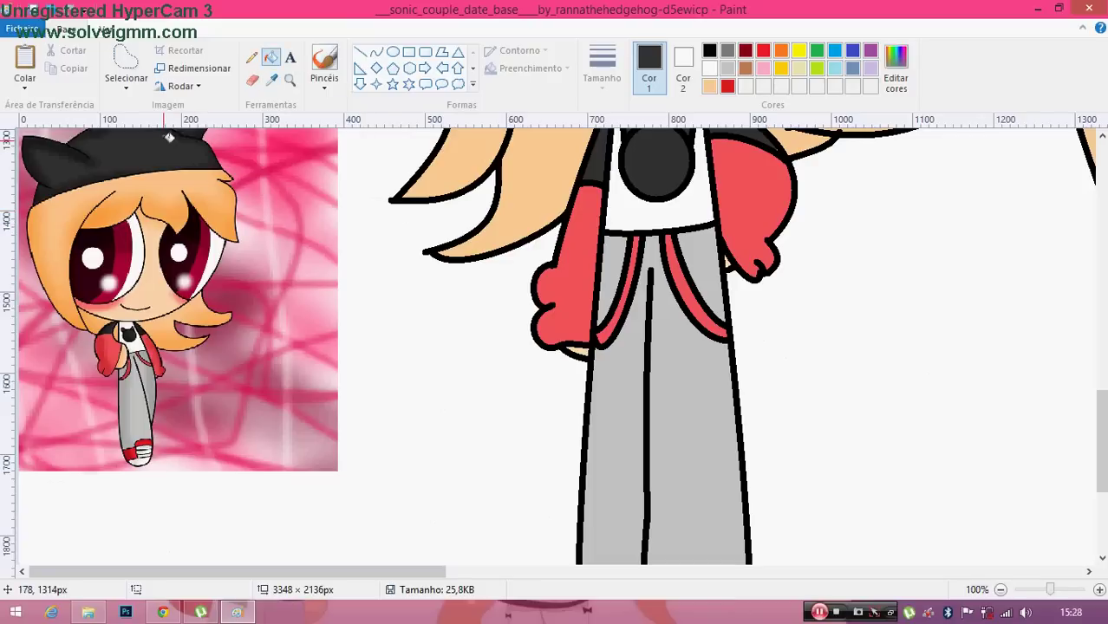
click(251, 57)
click(602, 68)
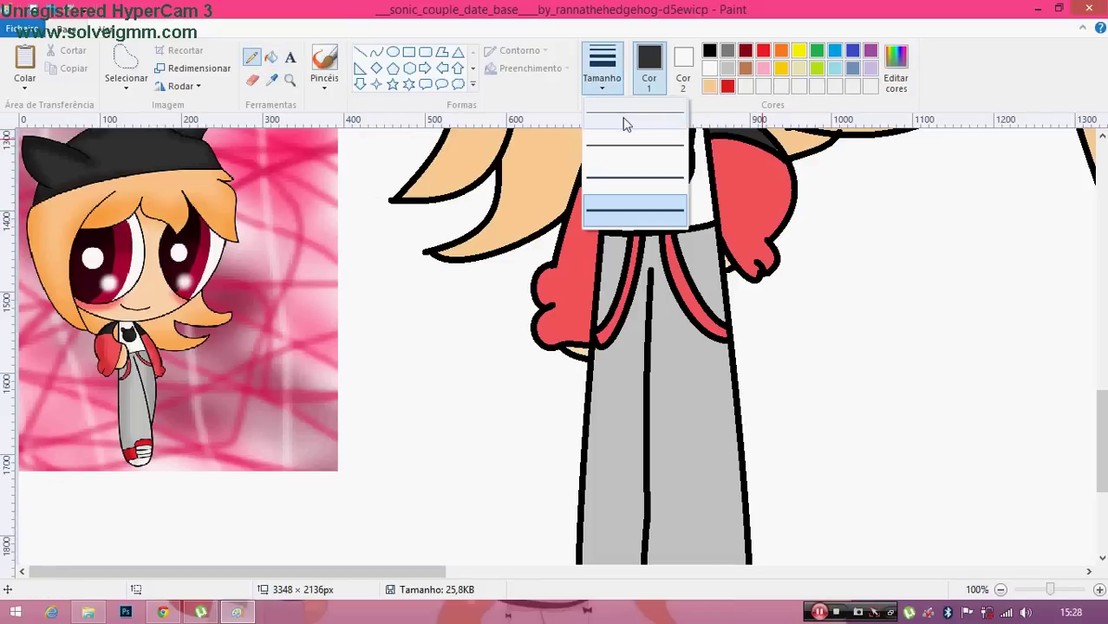
click(638, 212)
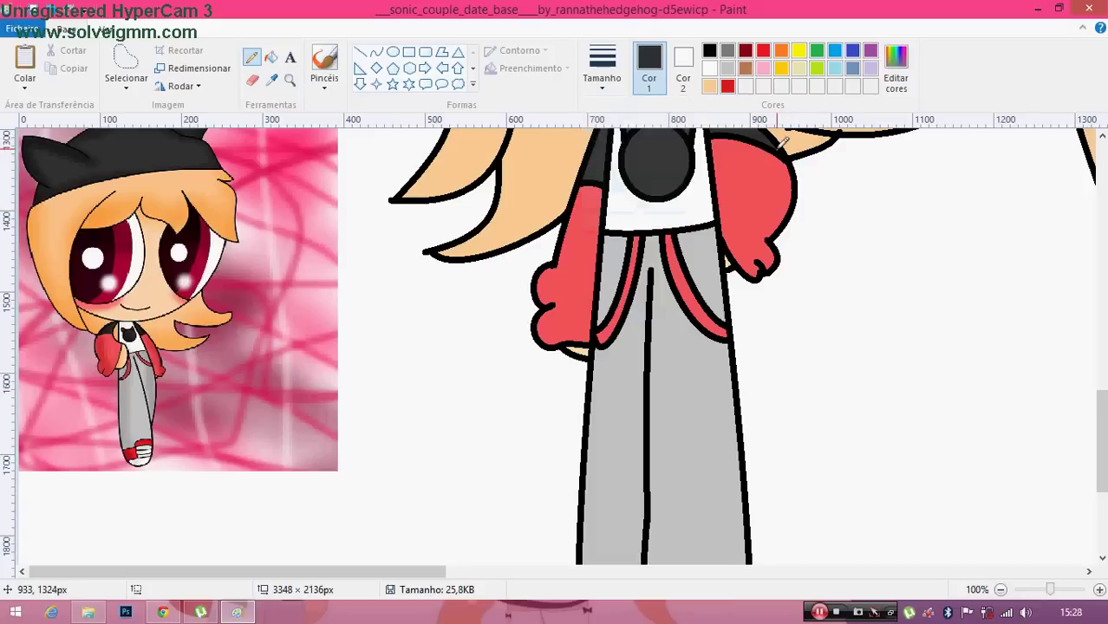
click(1000, 590)
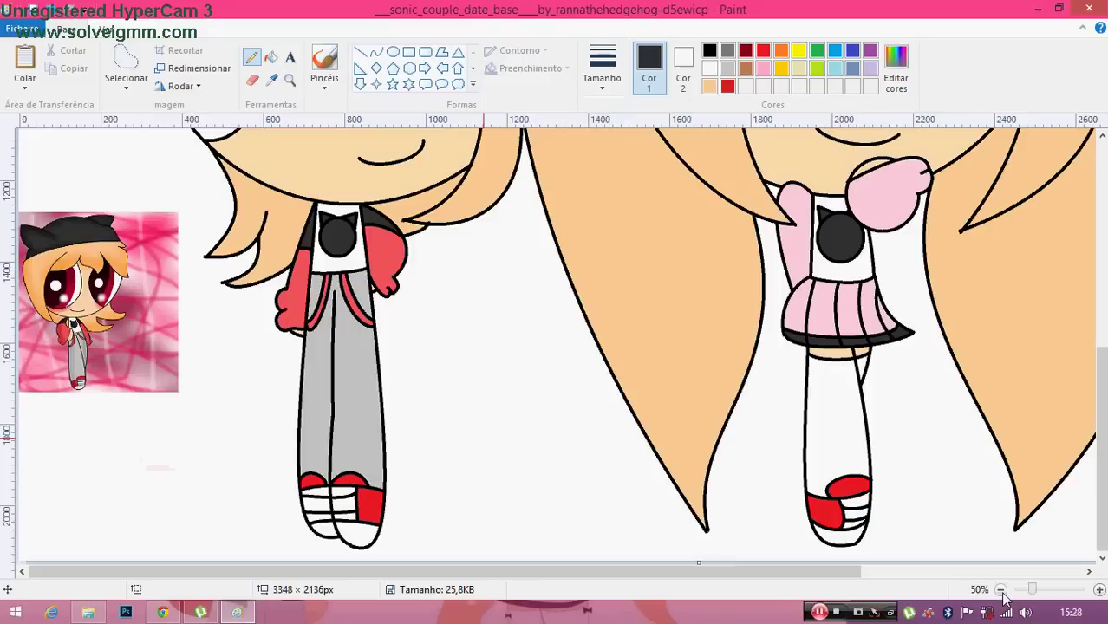
click(1000, 590)
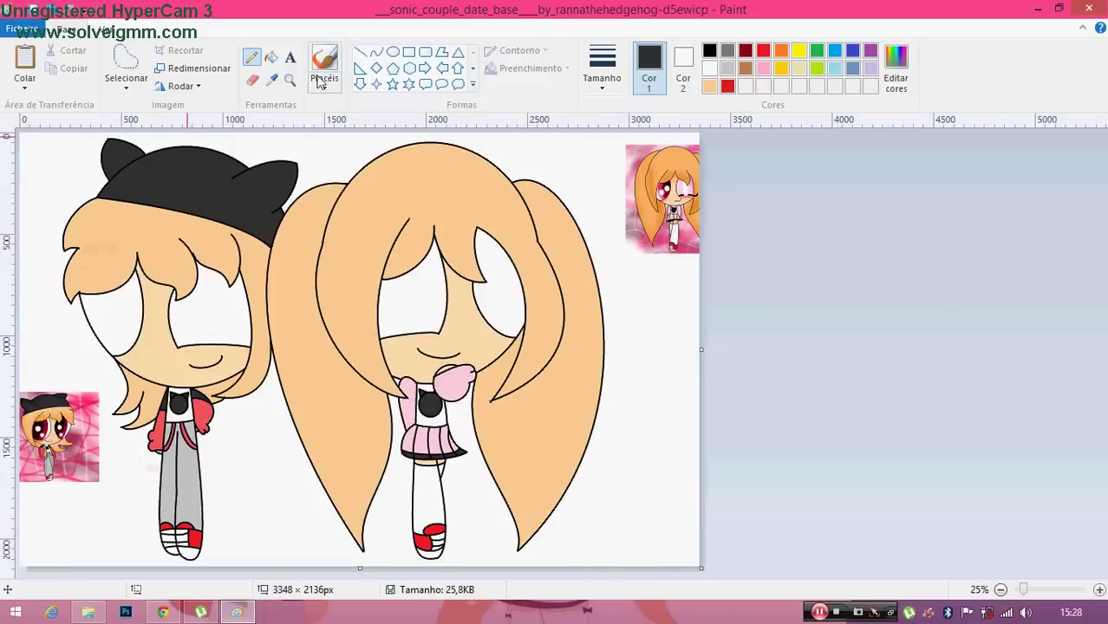
Sample the pink from the open eye of the pigtailed reference as the colour for an ellipse
click(269, 82)
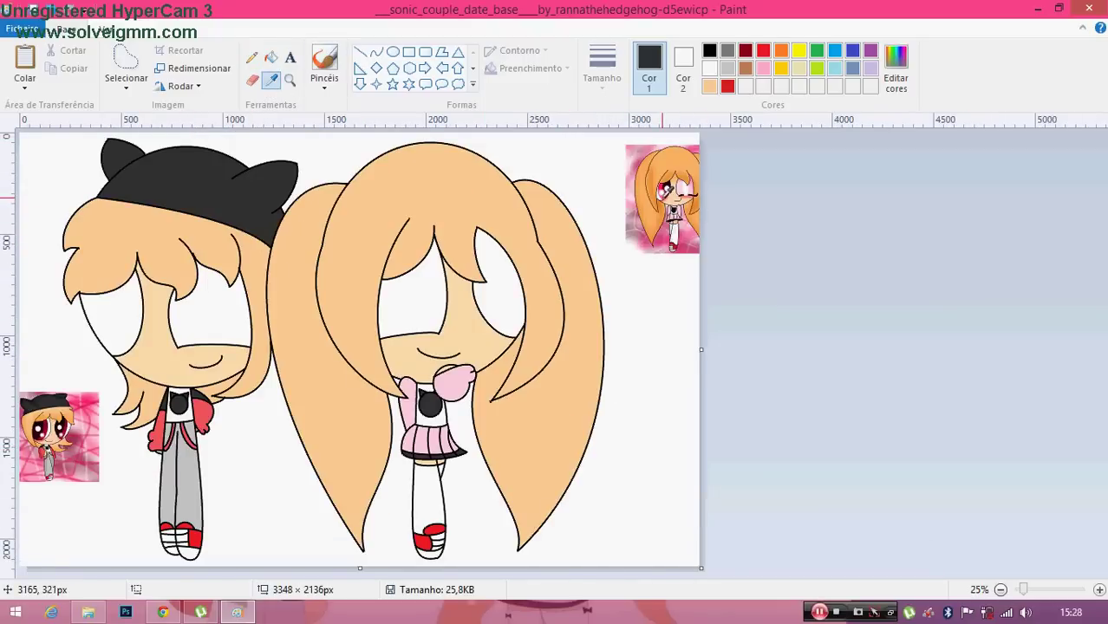
click(663, 199)
click(393, 53)
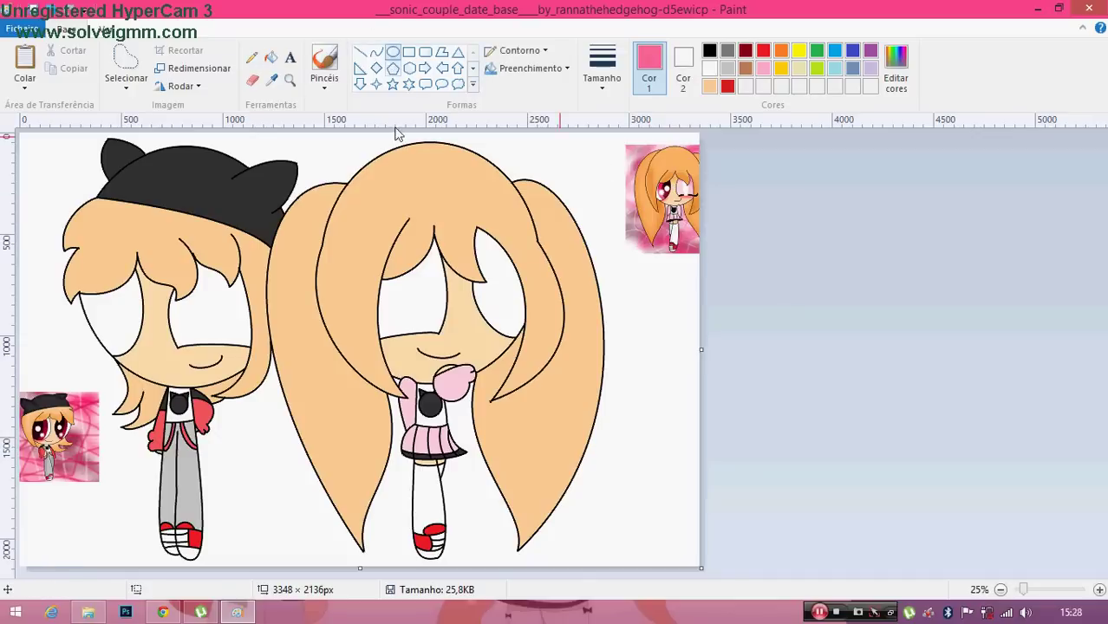
Select the whole drawing and copy it to the clipboard
click(124, 87)
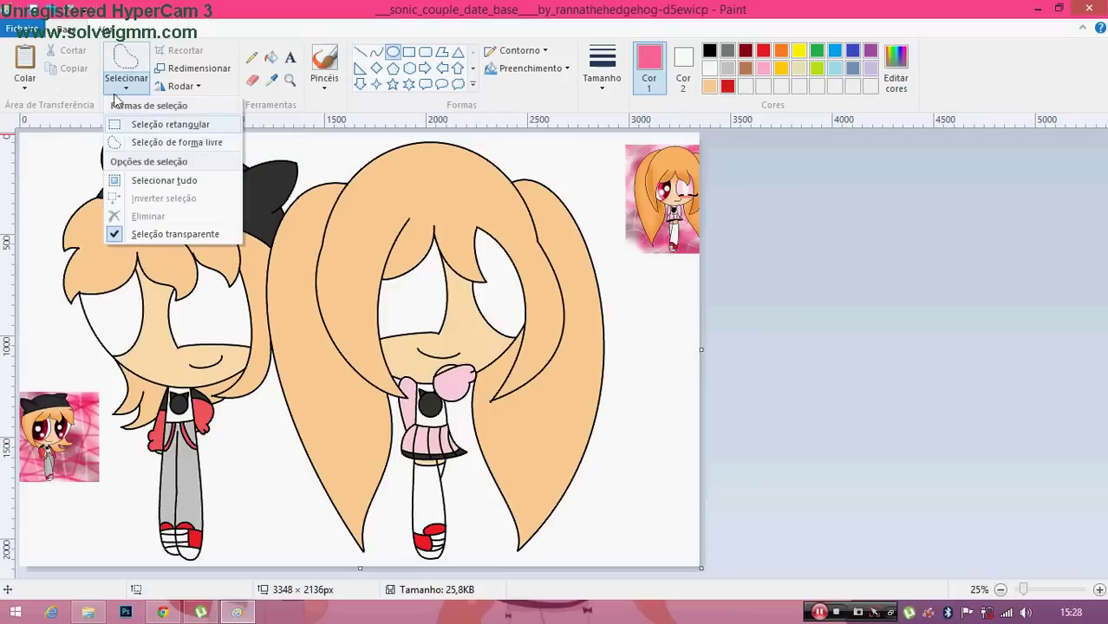
click(169, 182)
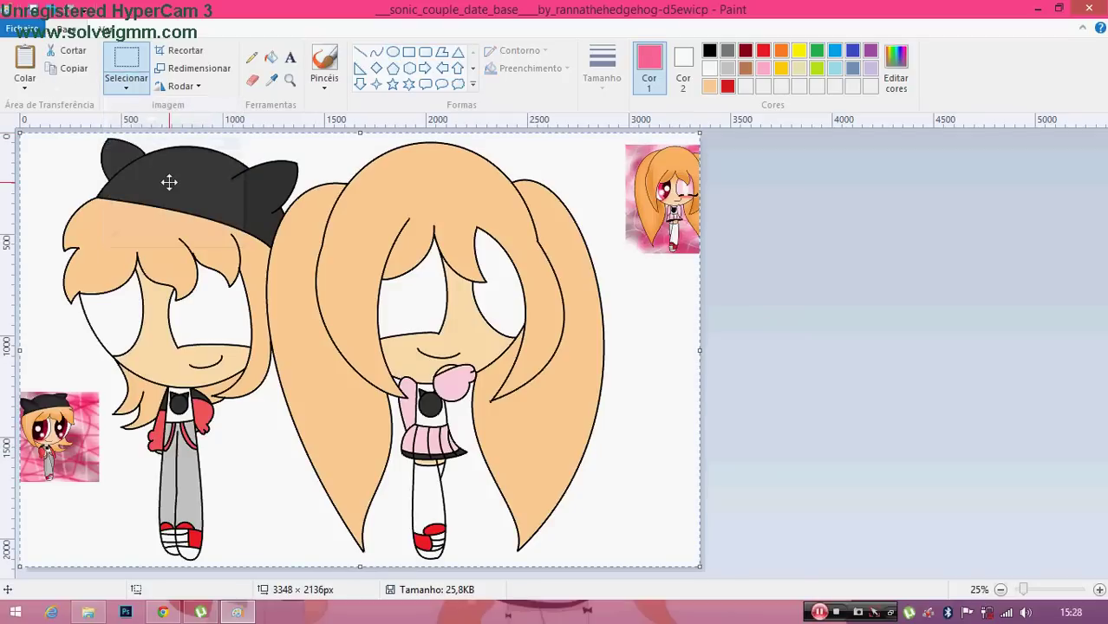
right_click(169, 181)
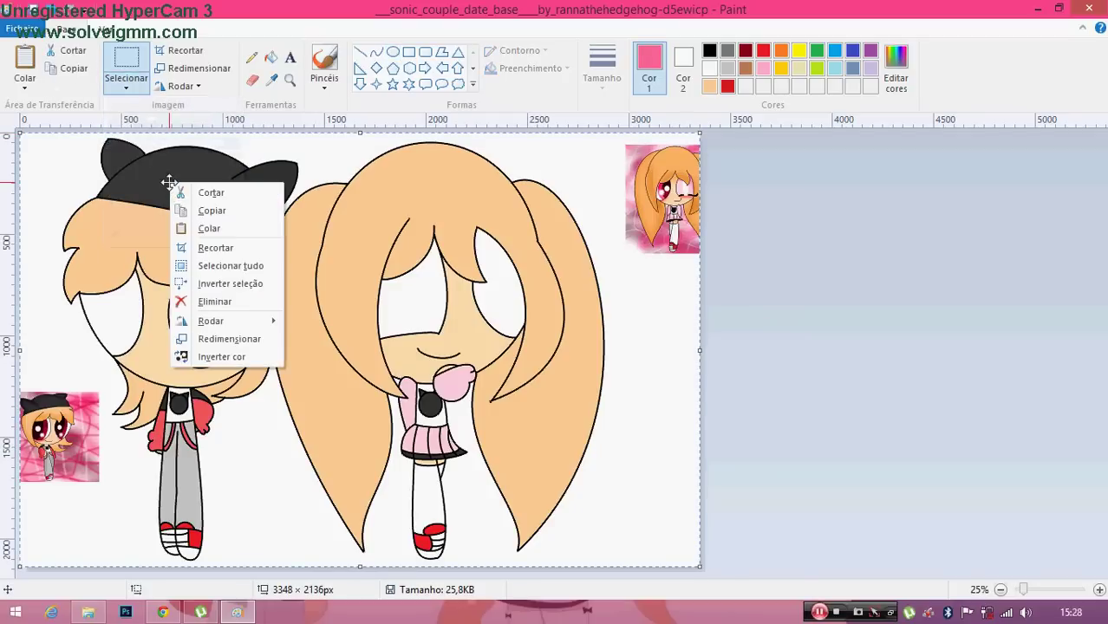
click(211, 208)
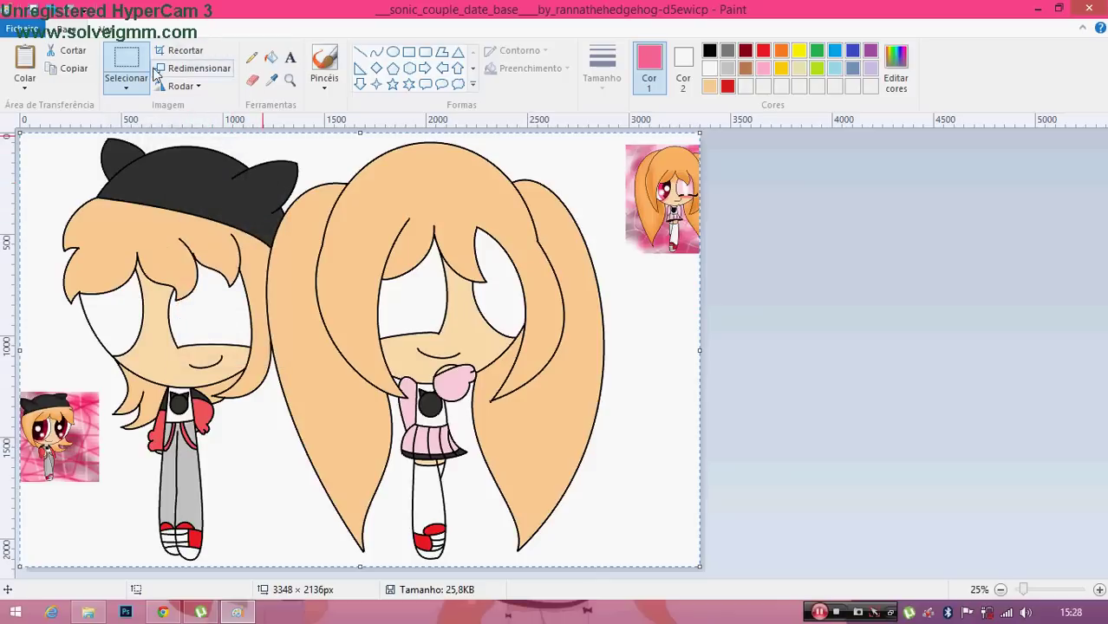
Draw an unfilled pink ellipse about 485 × 565 px and place it over the pigtailed character's left-hand eye
click(393, 52)
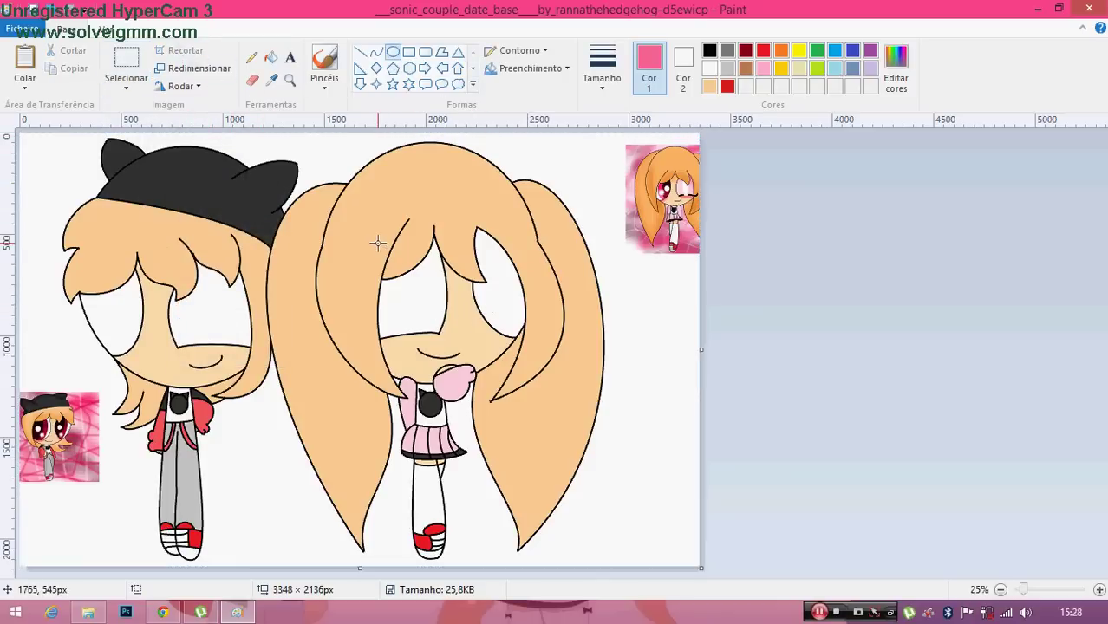
drag(370, 237, 470, 353)
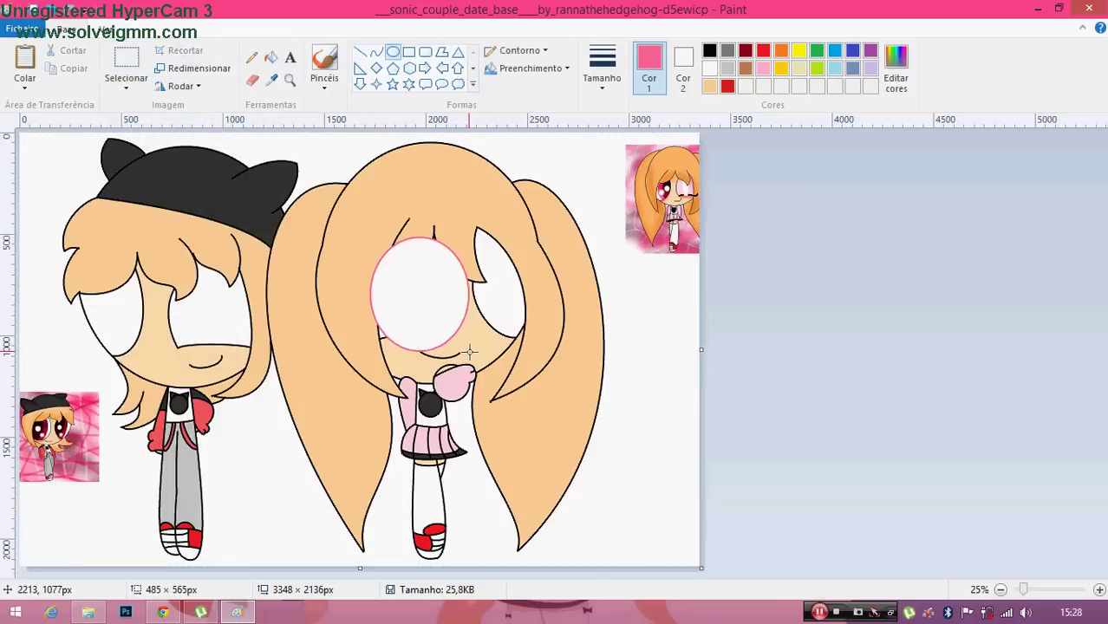
click(533, 69)
click(552, 89)
drag(429, 282, 394, 275)
click(473, 298)
drag(446, 223, 527, 340)
drag(502, 295, 497, 300)
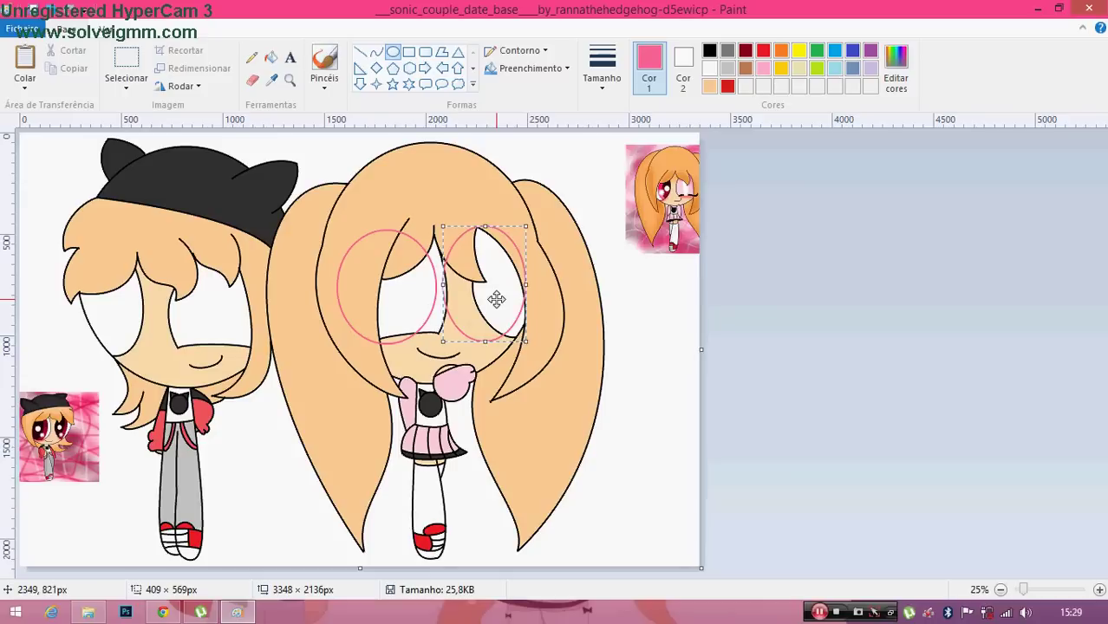
drag(425, 275, 437, 281)
key(ctrl+z)
key(ctrl+z)
Draw a pink ellipse about 305 × 641 px over the pigtailed character's right-hand eye and fill both irises pink
drag(440, 225, 512, 350)
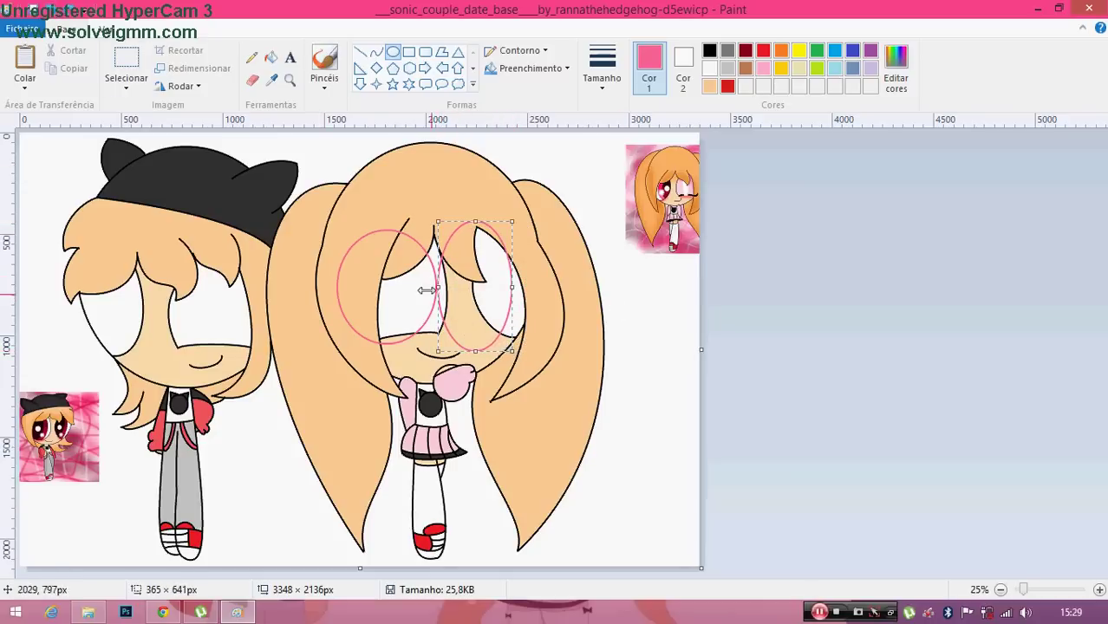
drag(441, 287, 453, 287)
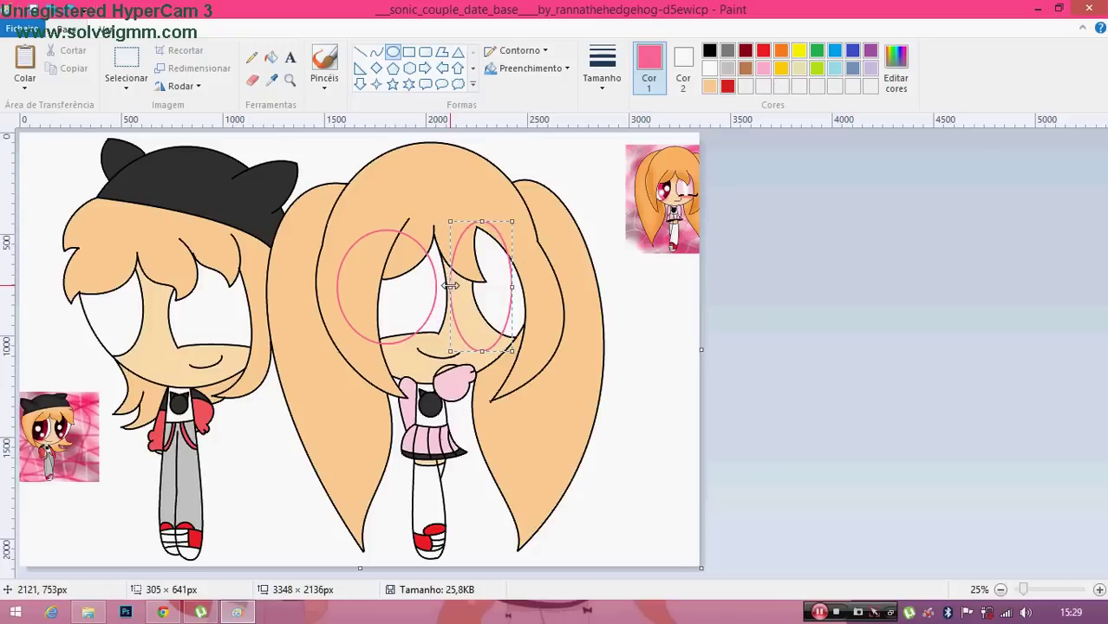
click(272, 59)
click(497, 286)
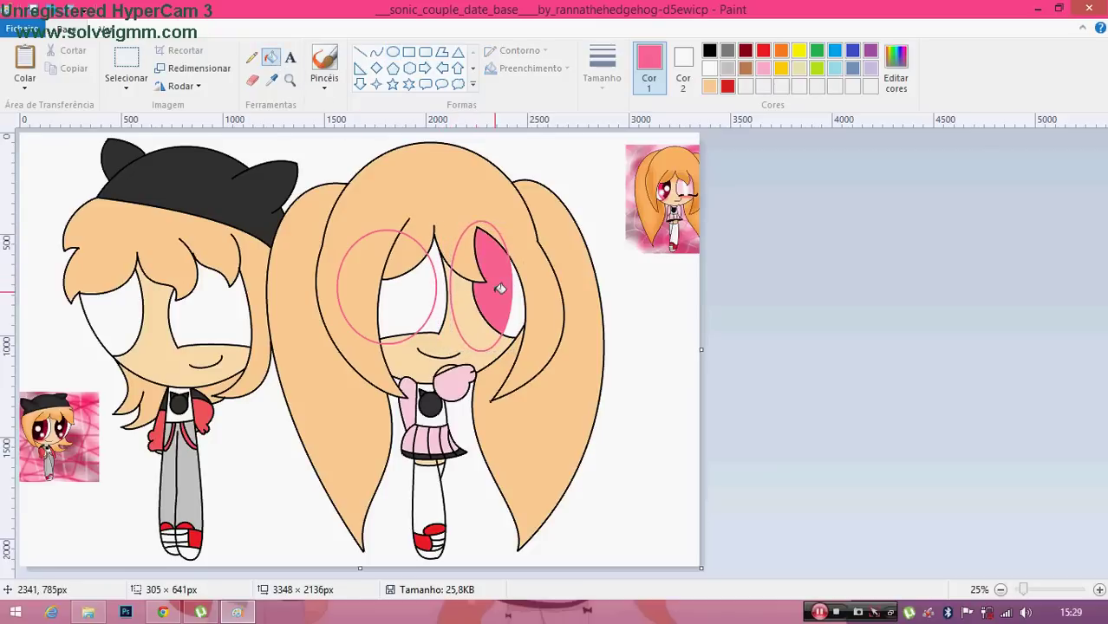
click(399, 305)
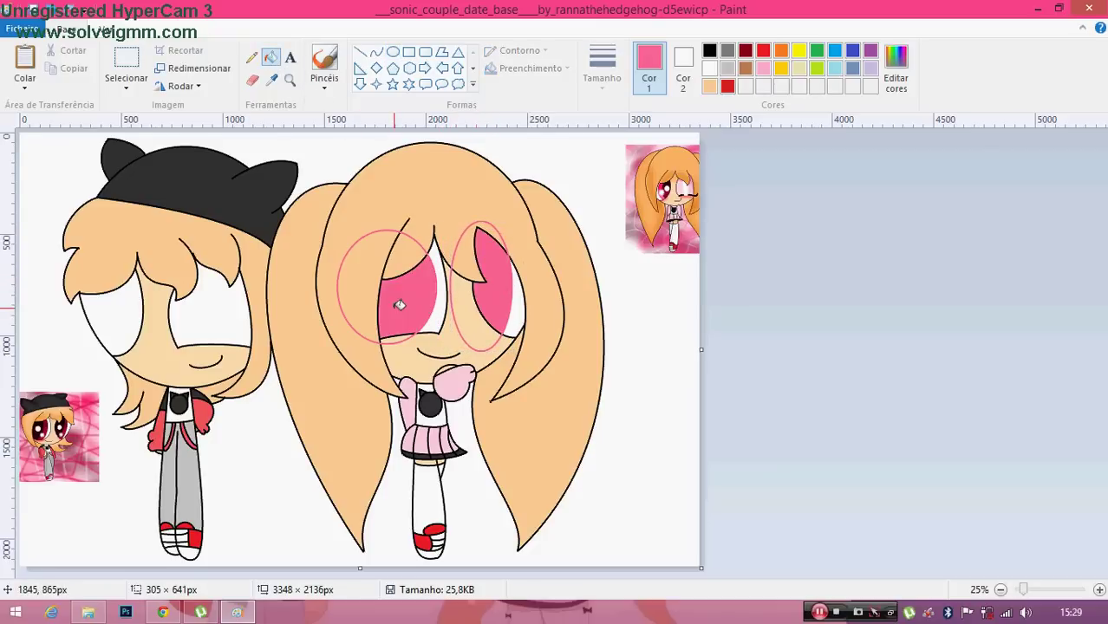
Draw an ellipse about 361 × 409 px inside the left-hand iris in dark red sampled from the pigtailed reference's eye and fill it
click(392, 52)
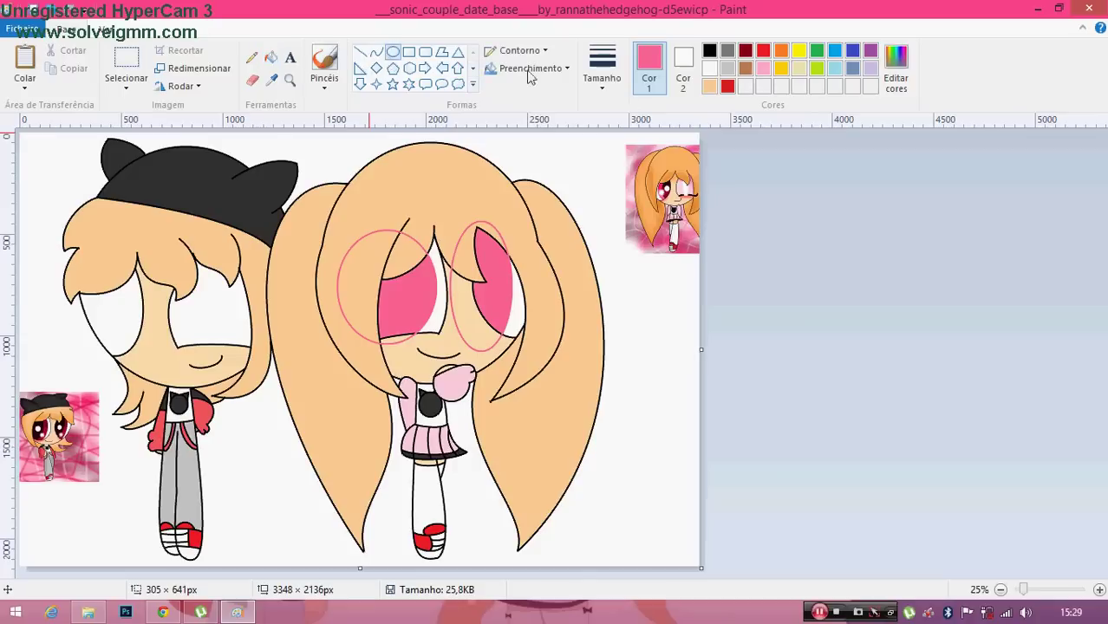
click(271, 81)
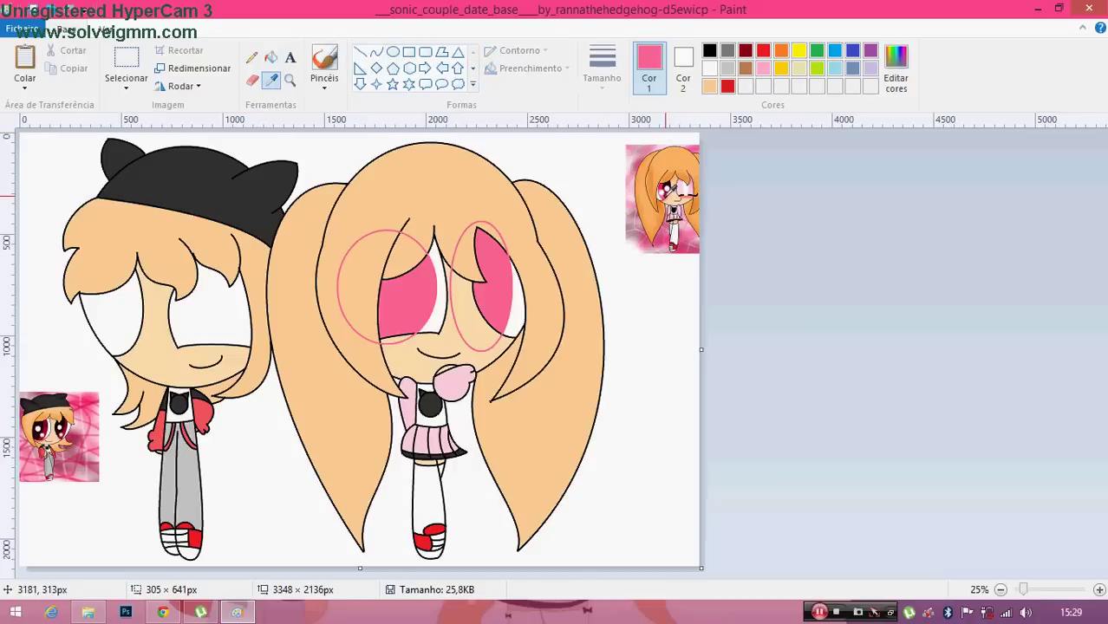
click(678, 199)
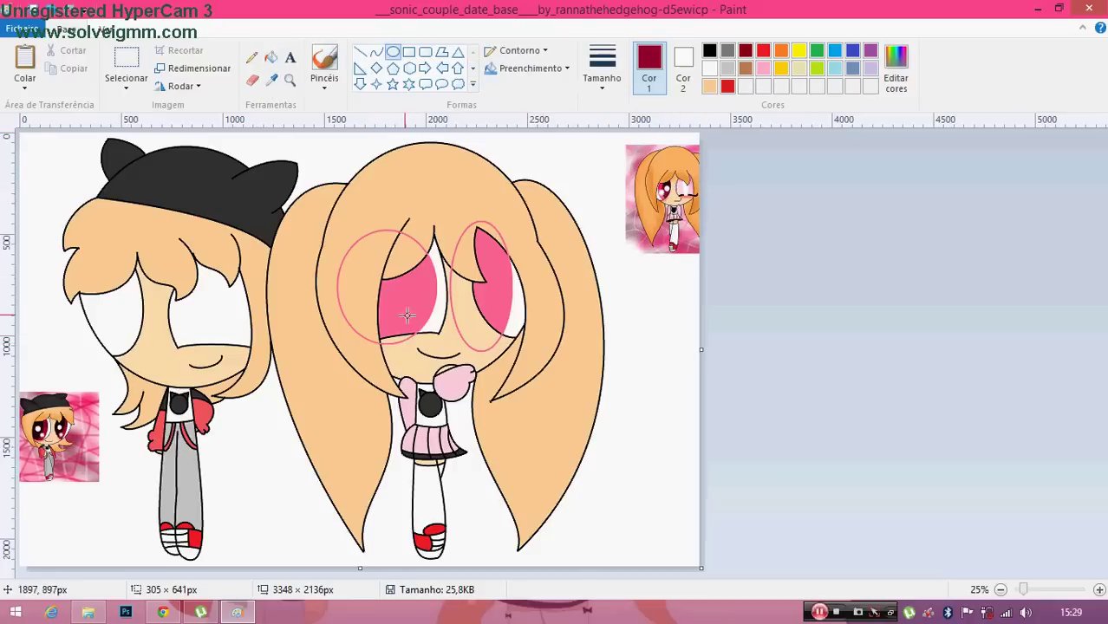
mouse_move(350, 249)
mouse_down()
mouse_move(425, 336)
mouse_move(402, 302)
mouse_up()
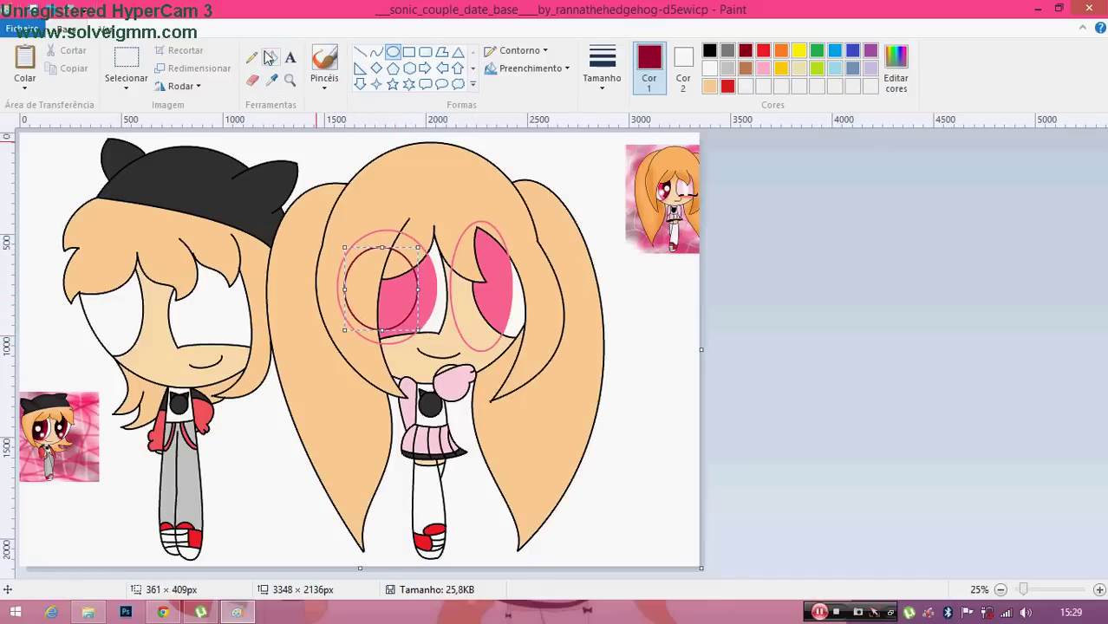
click(269, 57)
click(398, 296)
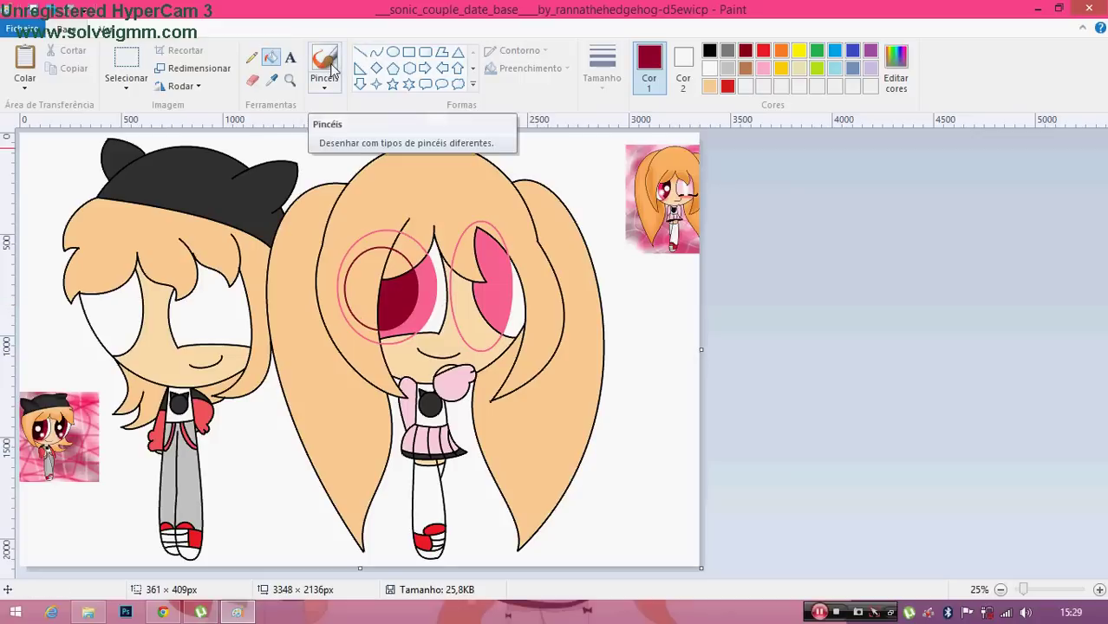
Draw a dark red ellipse about 273 × 529 px inside the pigtailed character's right-hand iris
click(392, 52)
drag(445, 235, 509, 344)
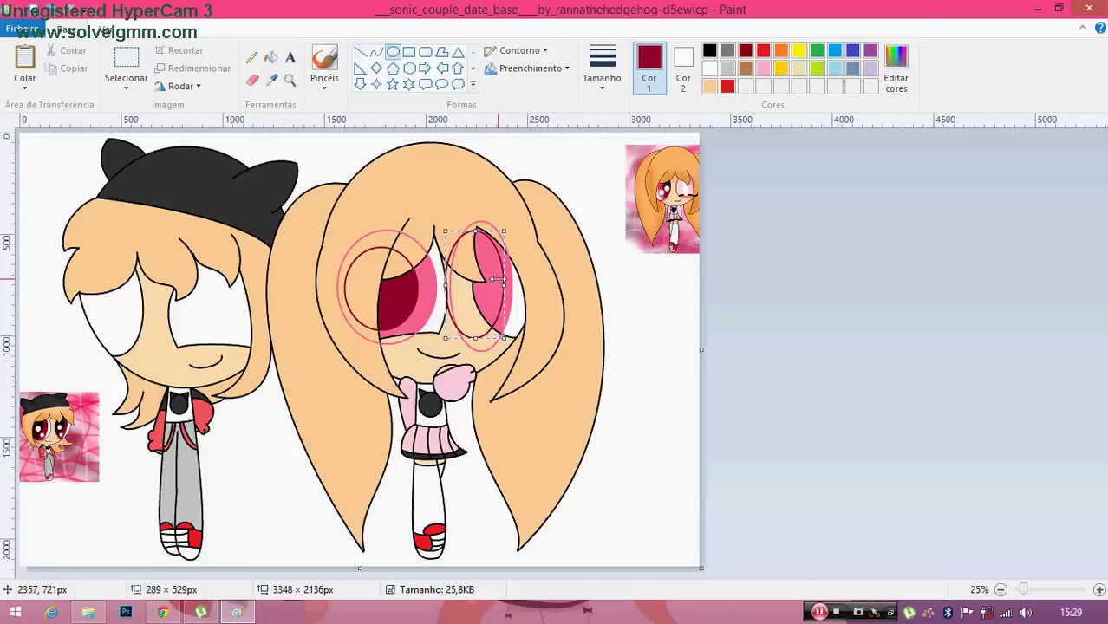
mouse_move(502, 283)
mouse_down()
mouse_move(492, 289)
mouse_move(503, 295)
mouse_up()
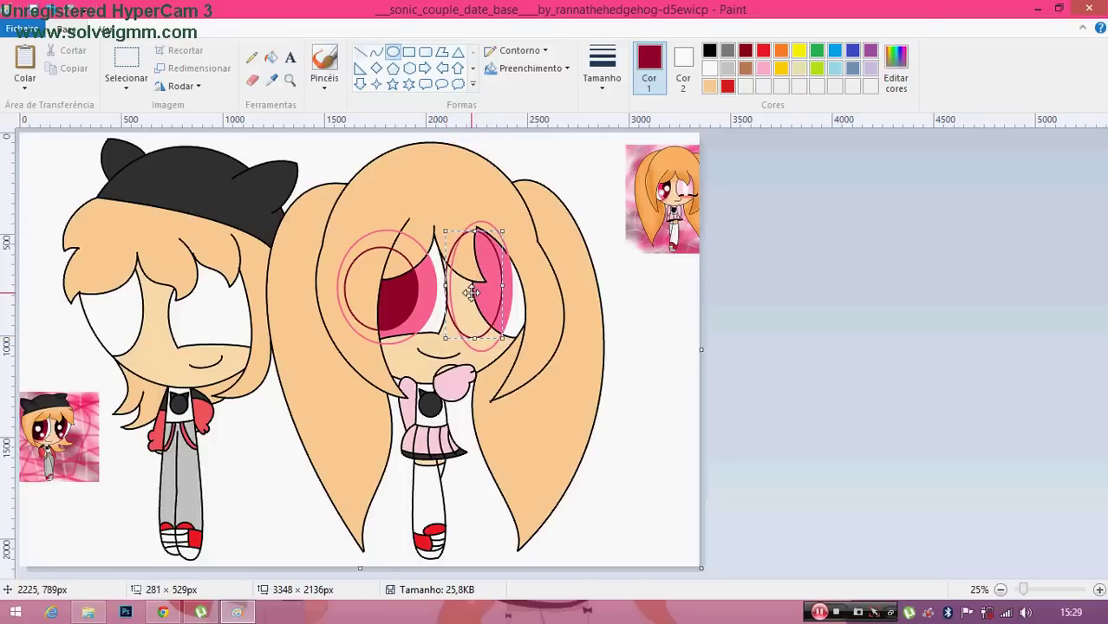
mouse_move(473, 301)
mouse_down()
mouse_move(501, 286)
mouse_move(474, 302)
mouse_move(475, 293)
mouse_up()
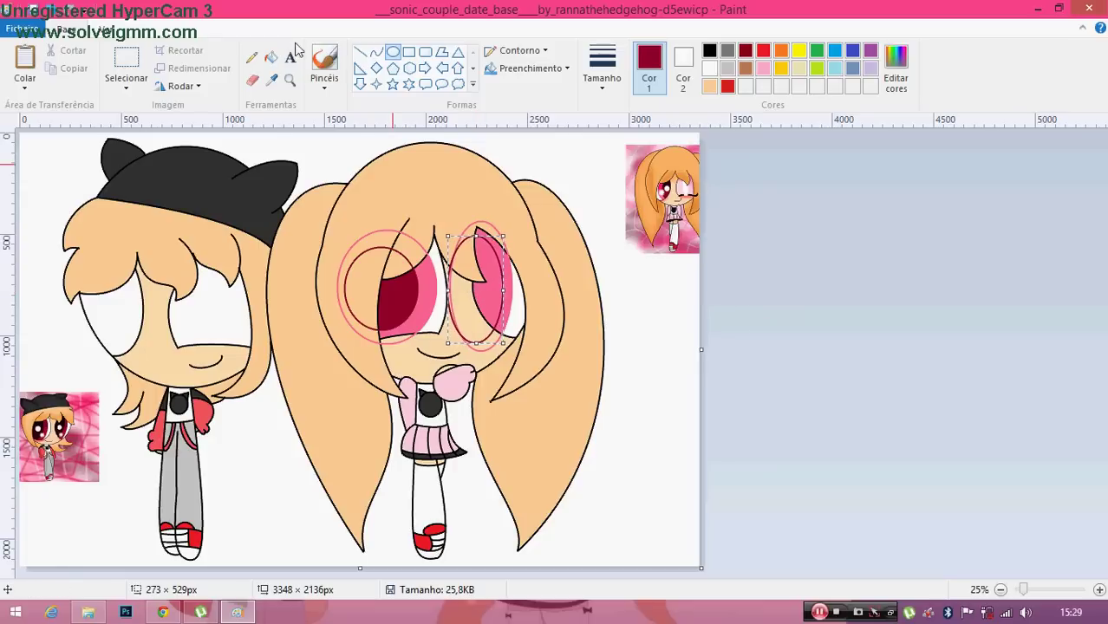
Sample the dark red from the left-hand eye and fill the inner ellipse of the pigtailed character's right-hand eye
click(271, 58)
click(272, 79)
click(321, 161)
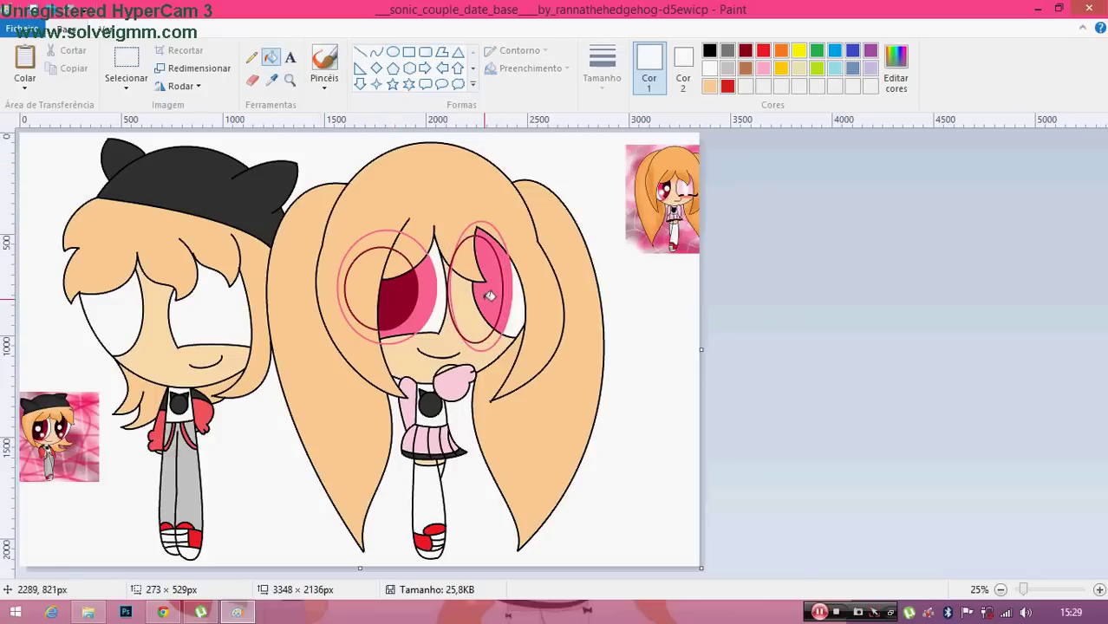
click(271, 79)
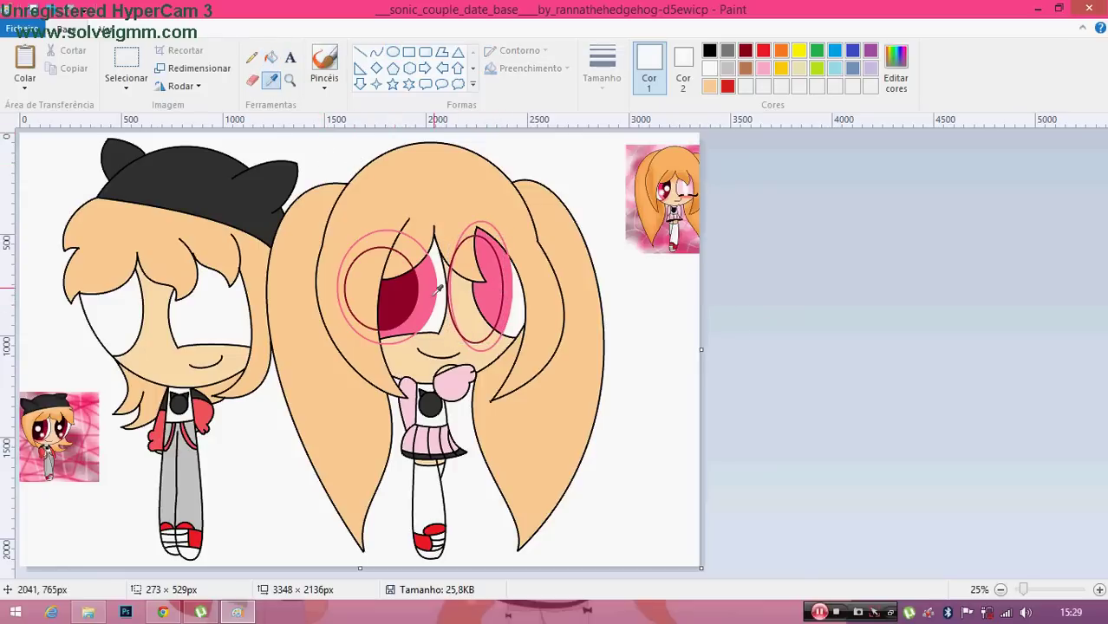
click(399, 297)
click(494, 291)
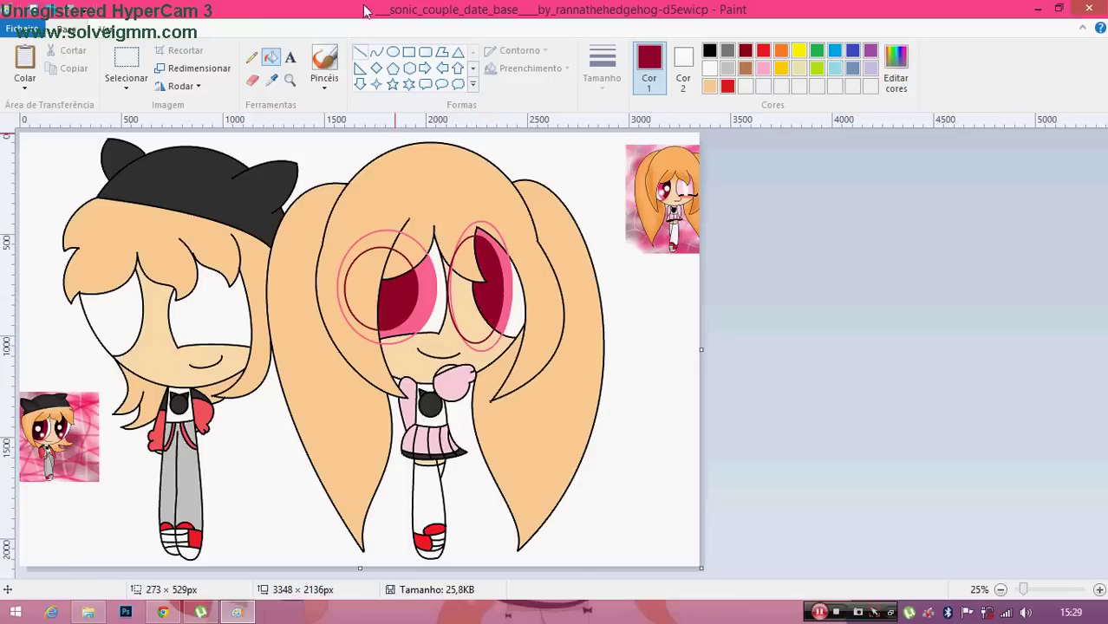
Draw a white ellipse about 121 × 133 px with solid fill inside the dark red of the pigtailed character's left-hand eye
click(393, 53)
click(710, 68)
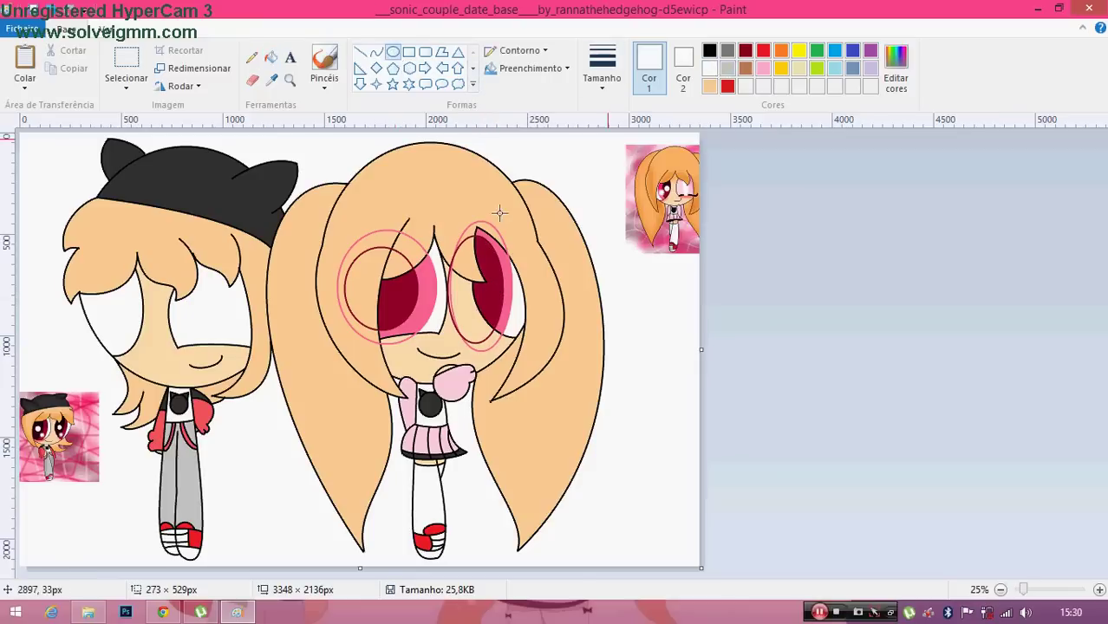
drag(385, 288, 411, 315)
click(602, 69)
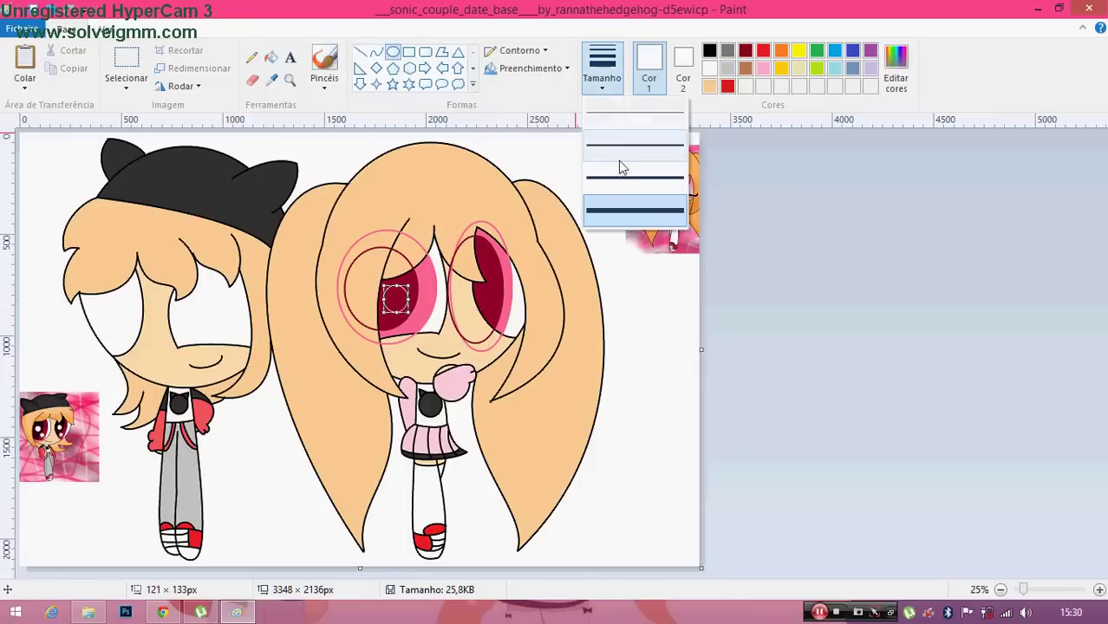
click(556, 68)
click(553, 111)
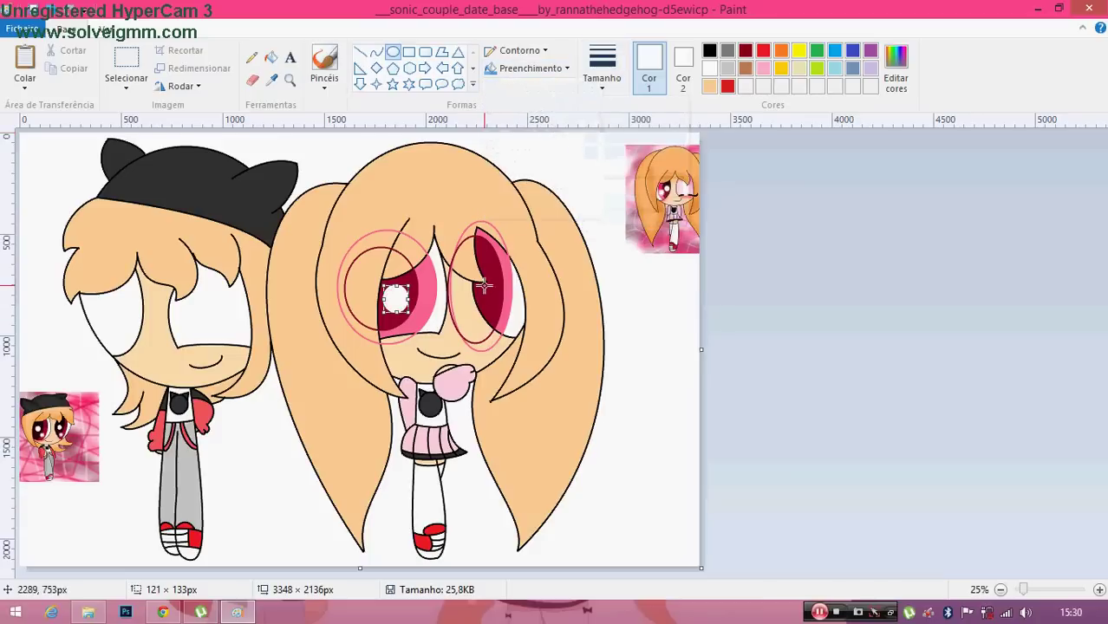
Add a solid white ellipse about 105 × 113 px inside the dark red of the pigtailed character's right-hand eye
drag(476, 284, 498, 306)
drag(469, 306, 475, 313)
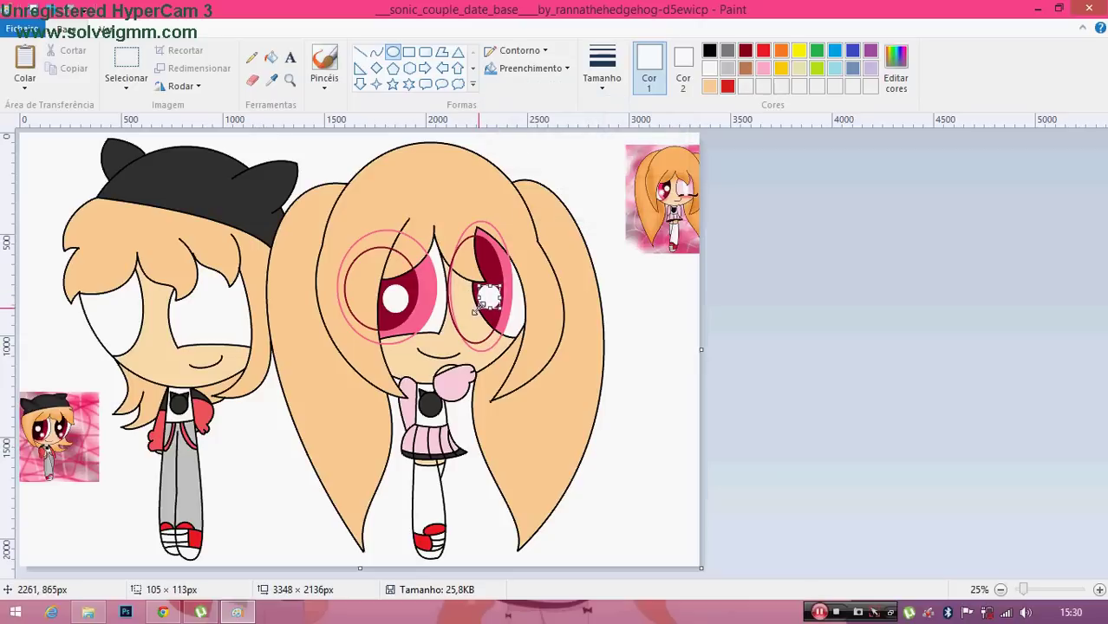
click(653, 337)
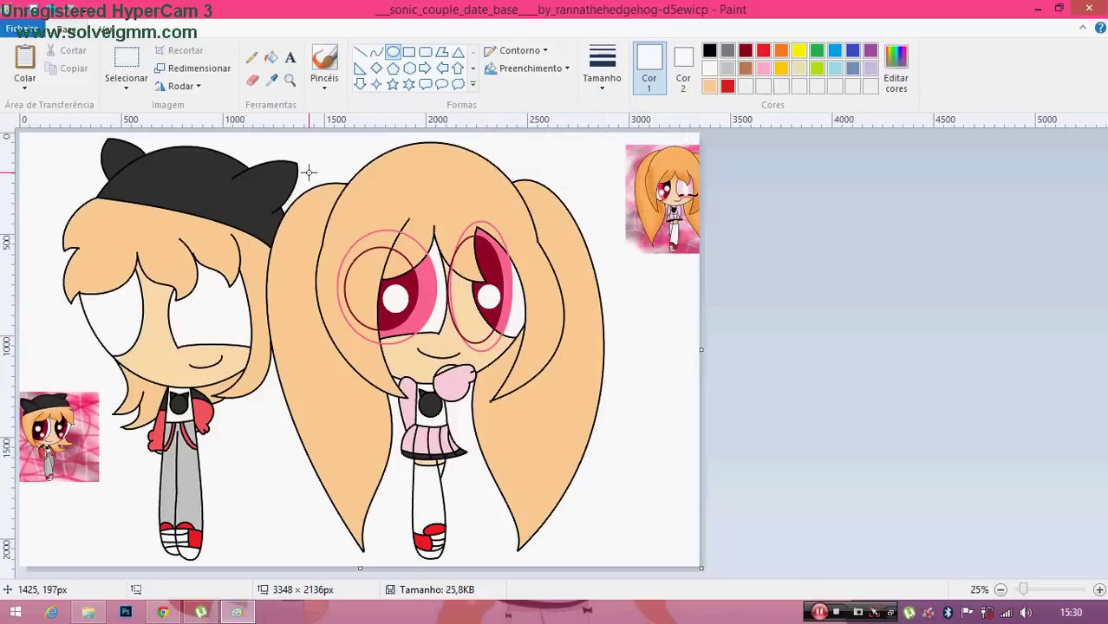
Draw an unfilled ellipse about 301 × 601 px over the cat-hat character's left-hand eye in the sampled dark red and fill its iris
click(271, 79)
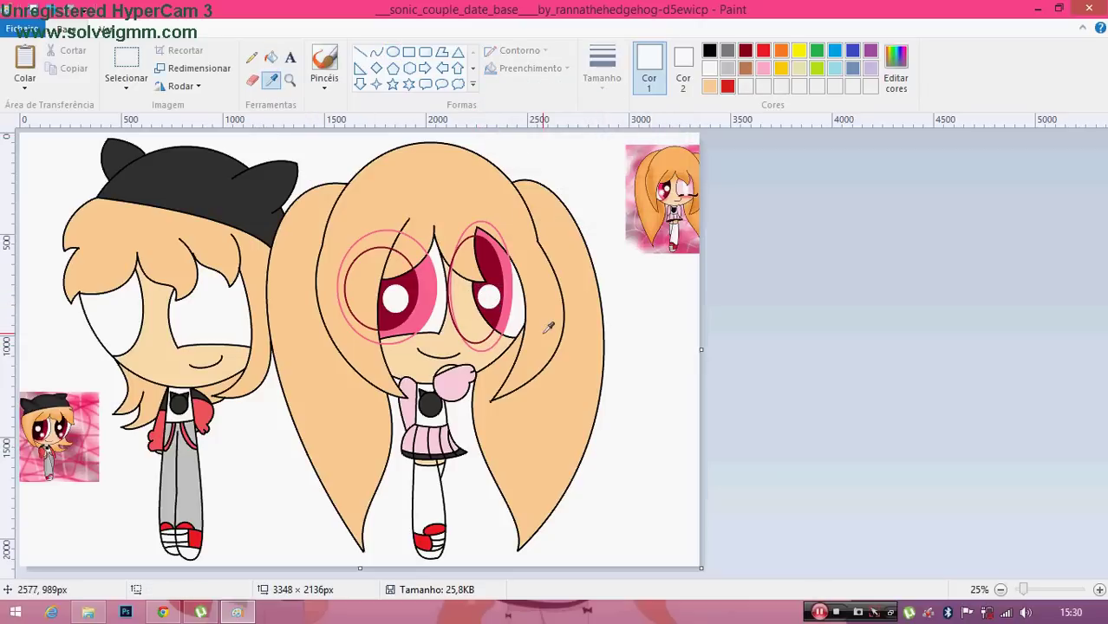
click(398, 317)
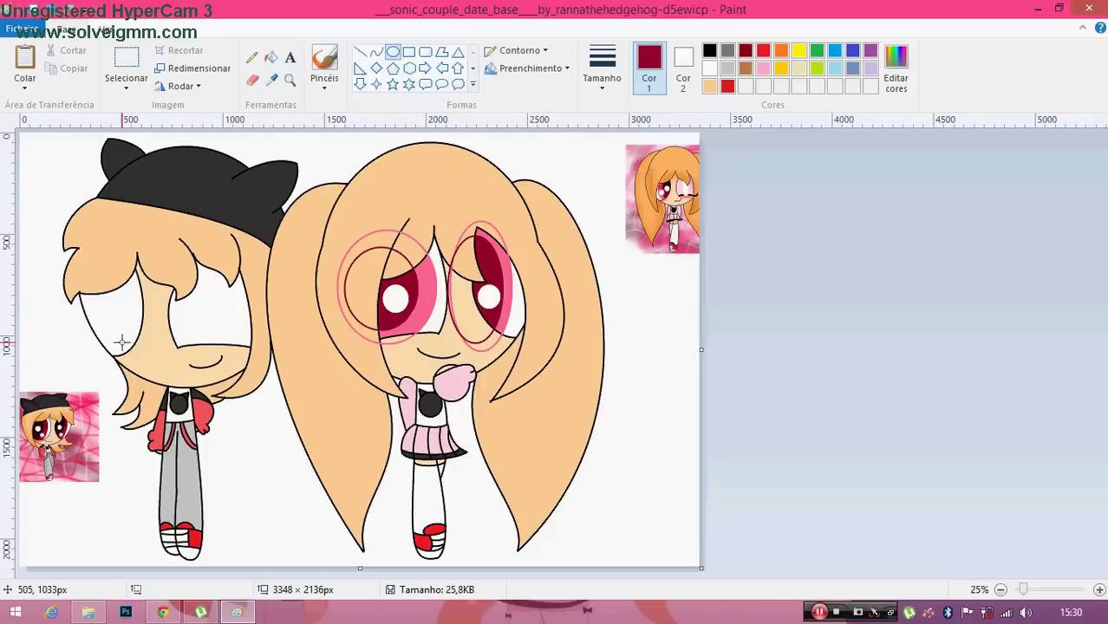
click(269, 86)
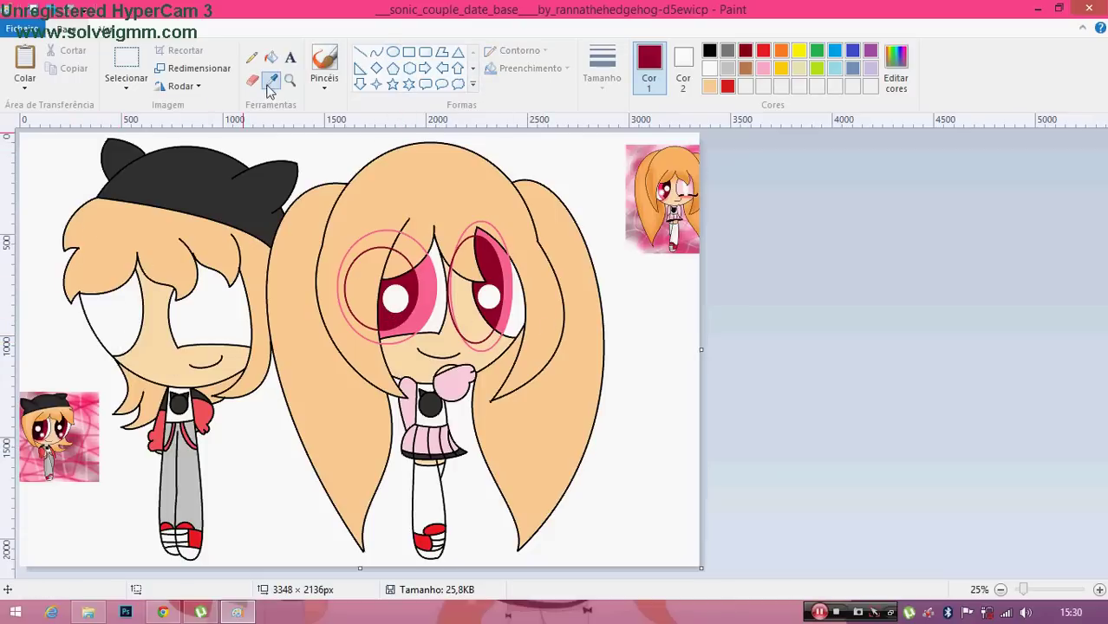
click(384, 318)
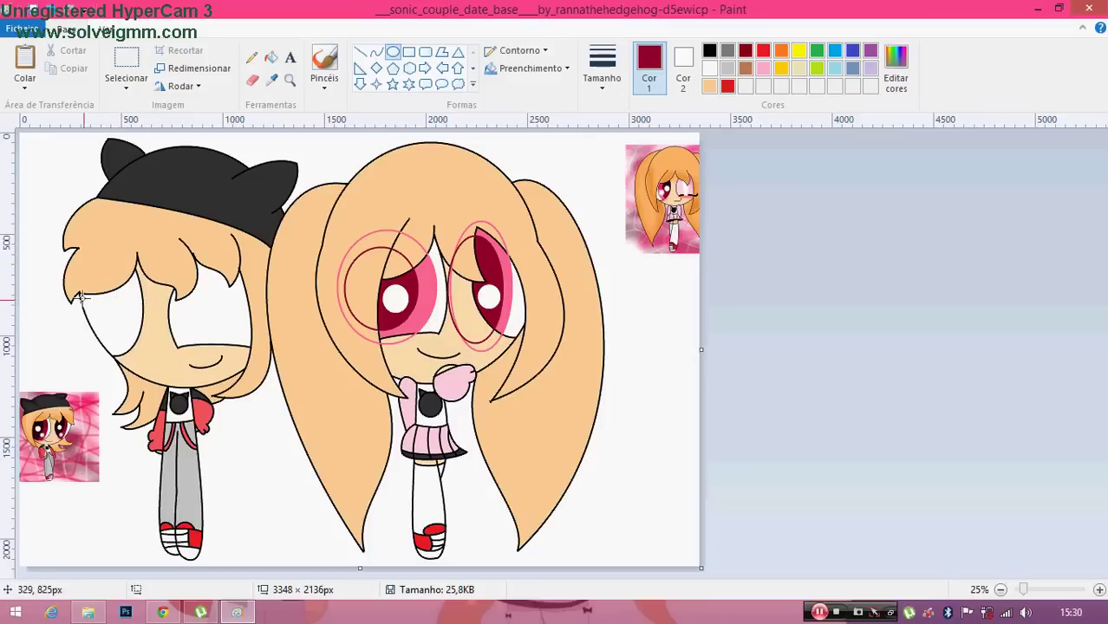
drag(58, 245, 140, 361)
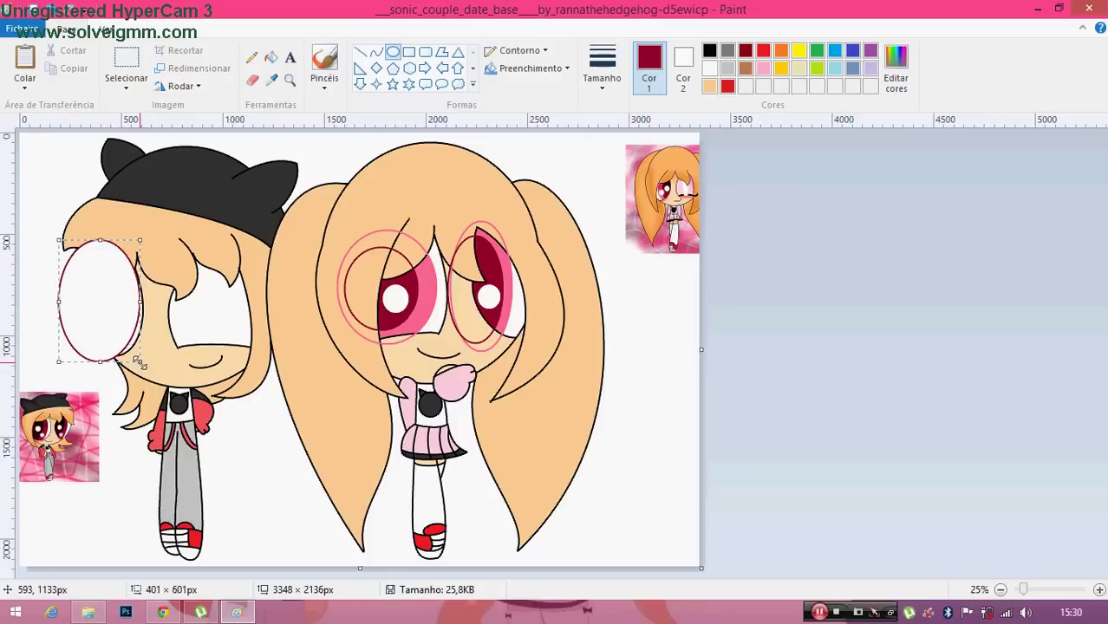
click(531, 67)
click(534, 88)
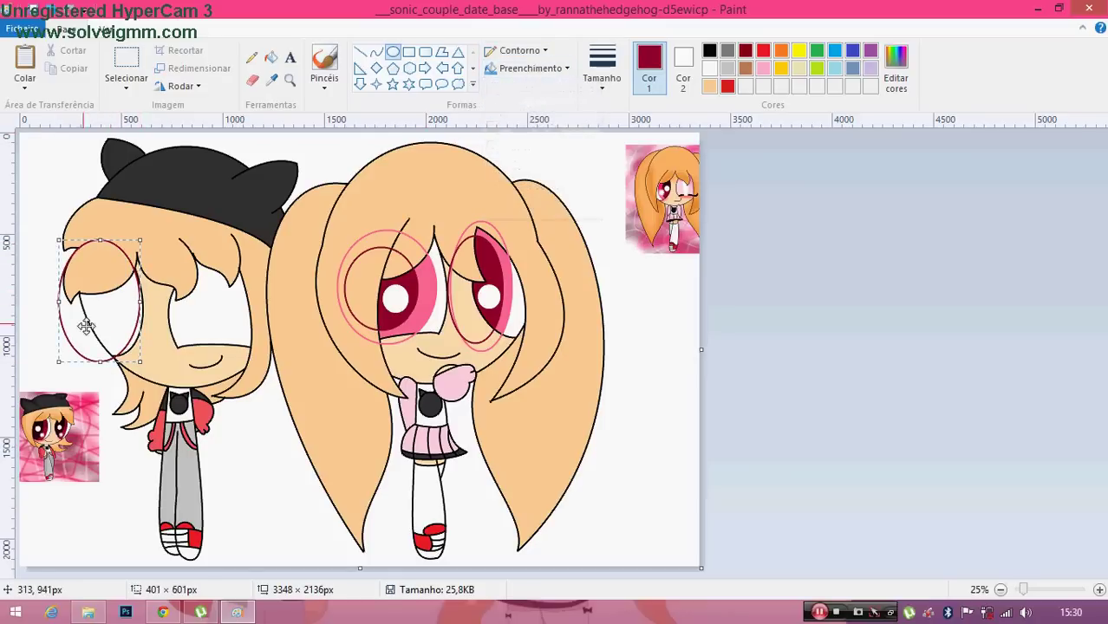
drag(62, 298, 174, 304)
click(270, 58)
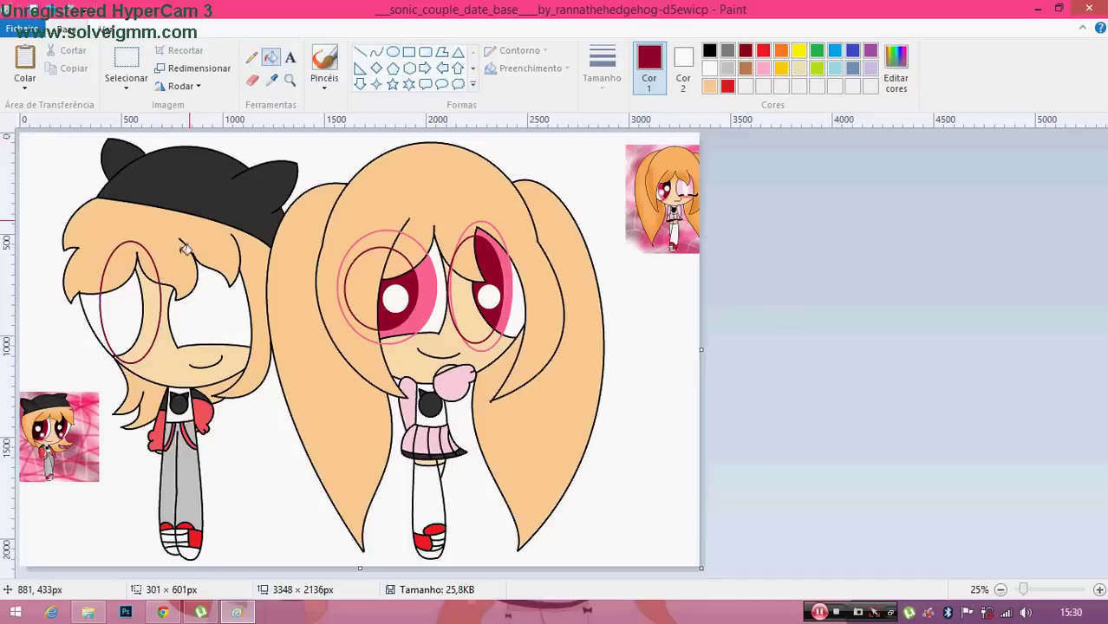
click(131, 302)
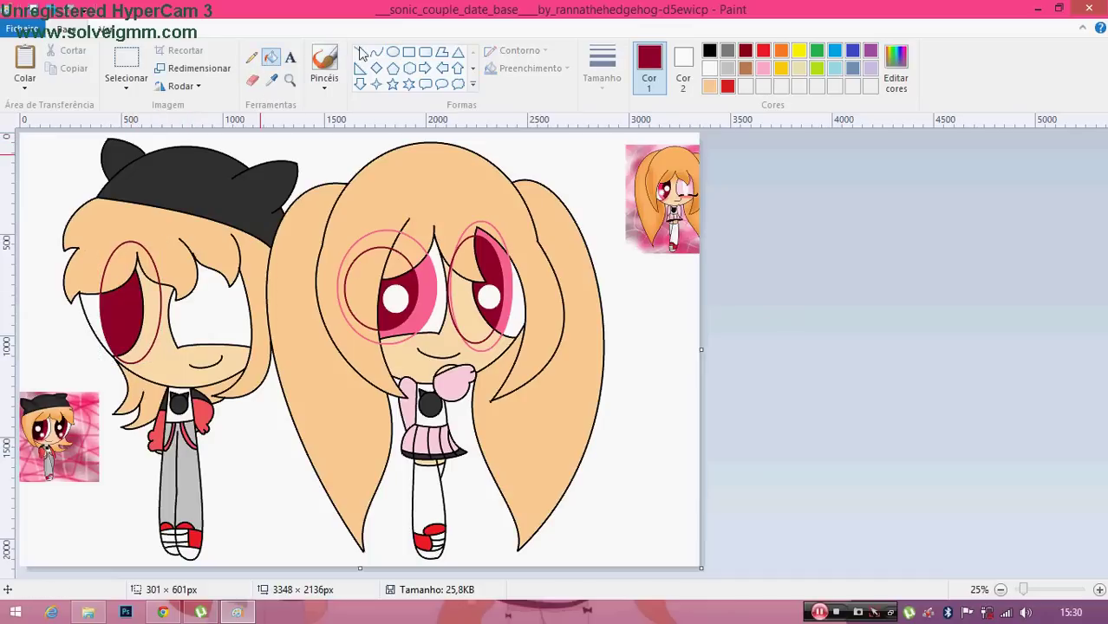
Draw a dark red ellipse about 449 × 605 px over the cat-hat character's right-hand eye and fill its iris
click(392, 51)
mouse_move(178, 248)
mouse_down()
mouse_move(200, 304)
mouse_move(282, 371)
mouse_up()
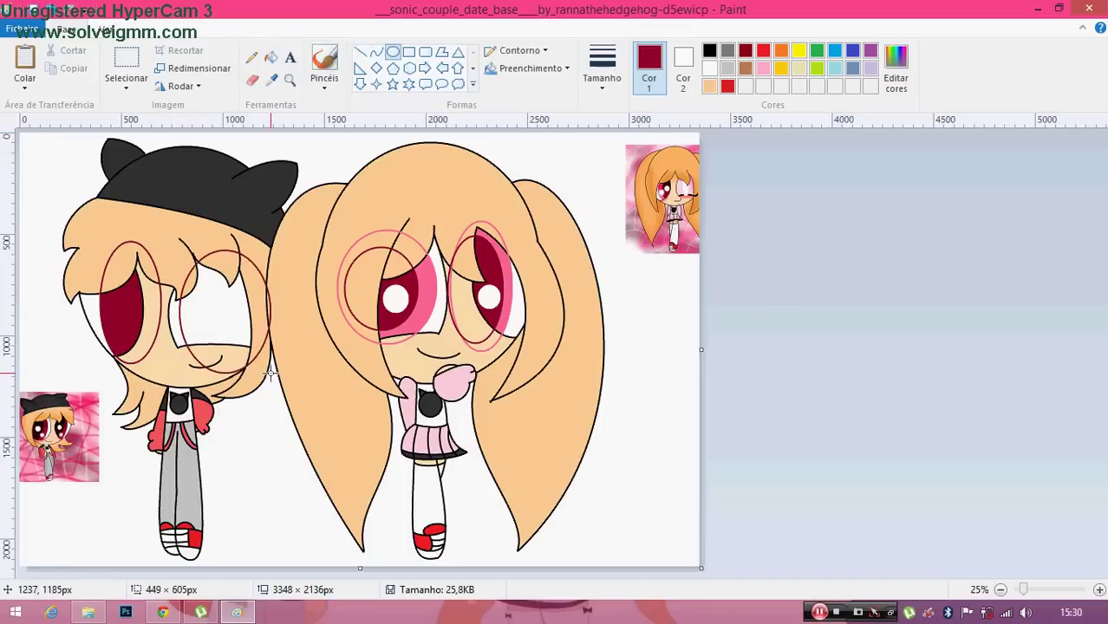
click(270, 58)
click(225, 325)
Sample the iris's dark red and define a much darker shade of it as a custom drawing colour
click(271, 78)
click(219, 299)
click(896, 69)
click(725, 335)
click(402, 419)
Draw a very dark red ellipse about 341 × 465 px inside the cat-hat character's right-hand iris and fill the pupil with the same shade
click(393, 52)
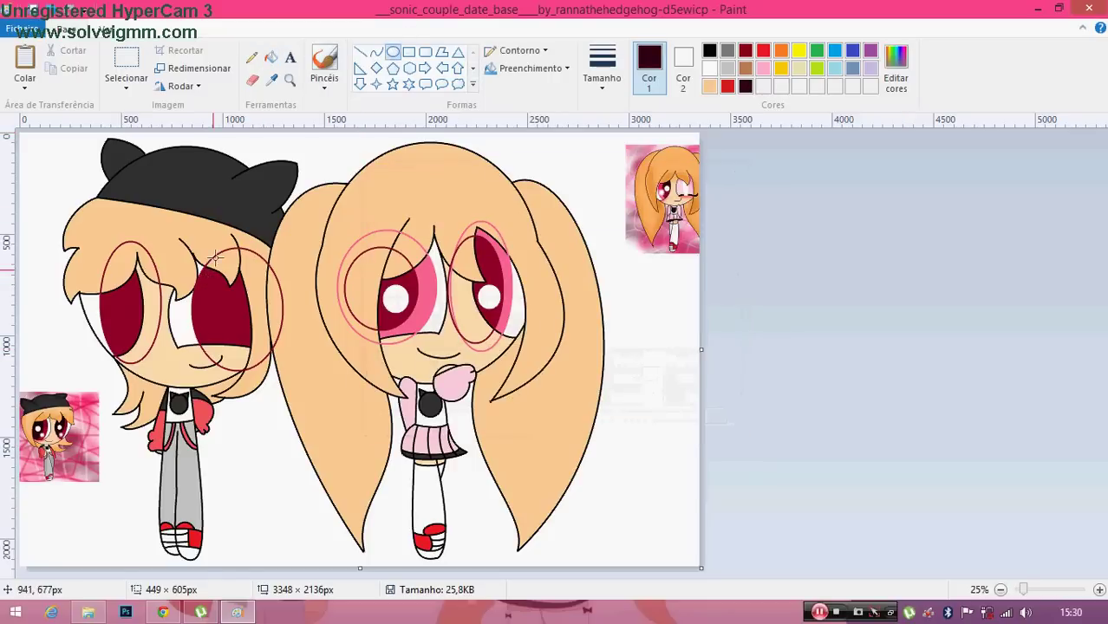
drag(209, 259, 282, 354)
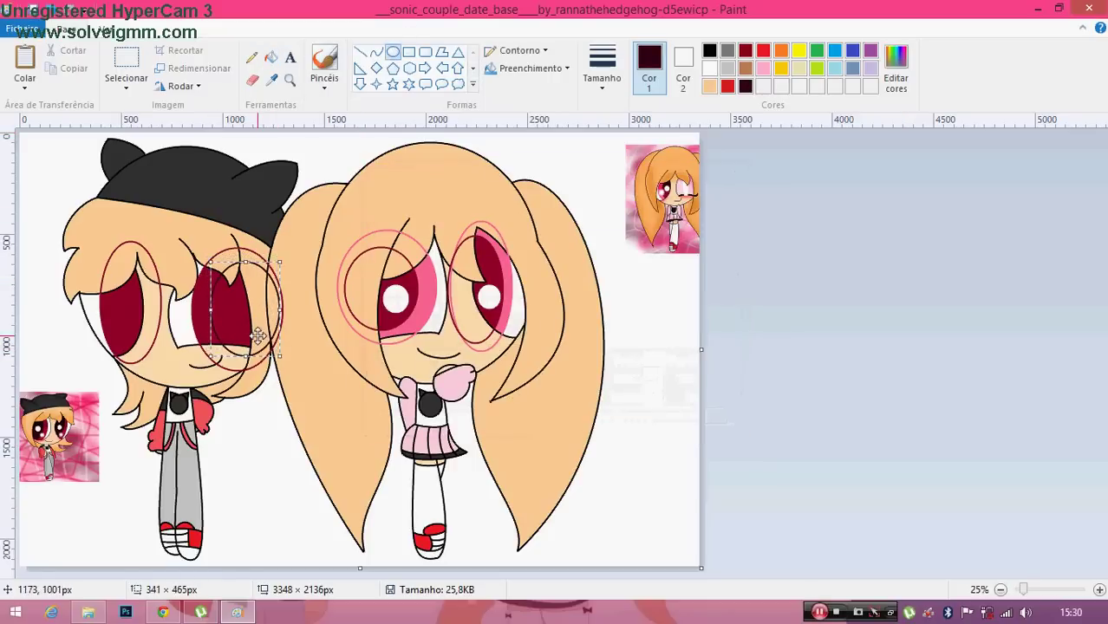
click(270, 57)
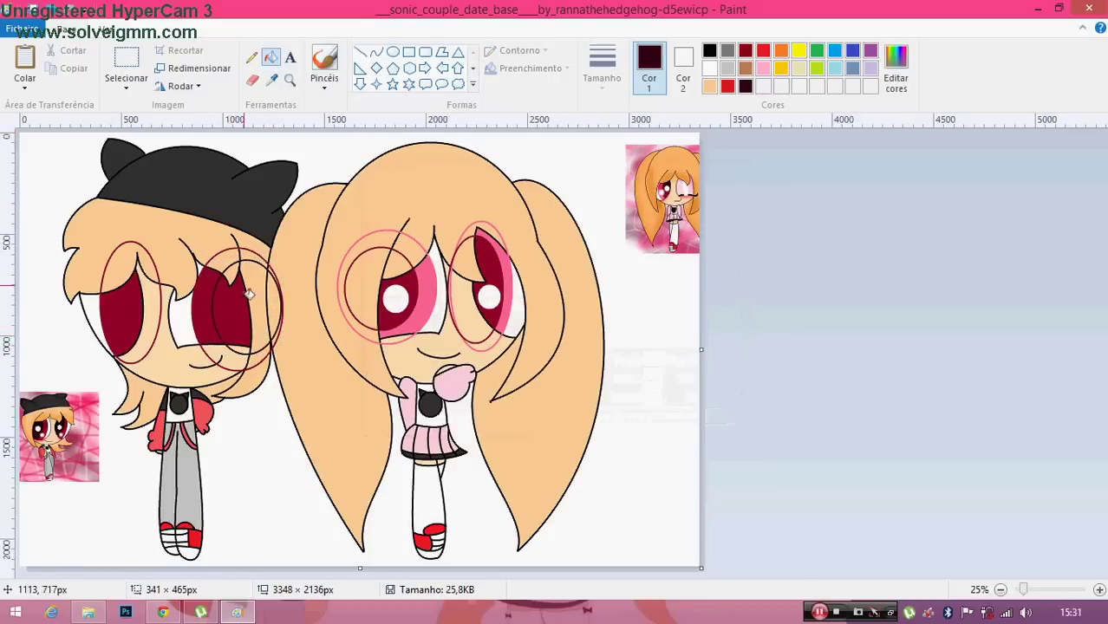
click(238, 316)
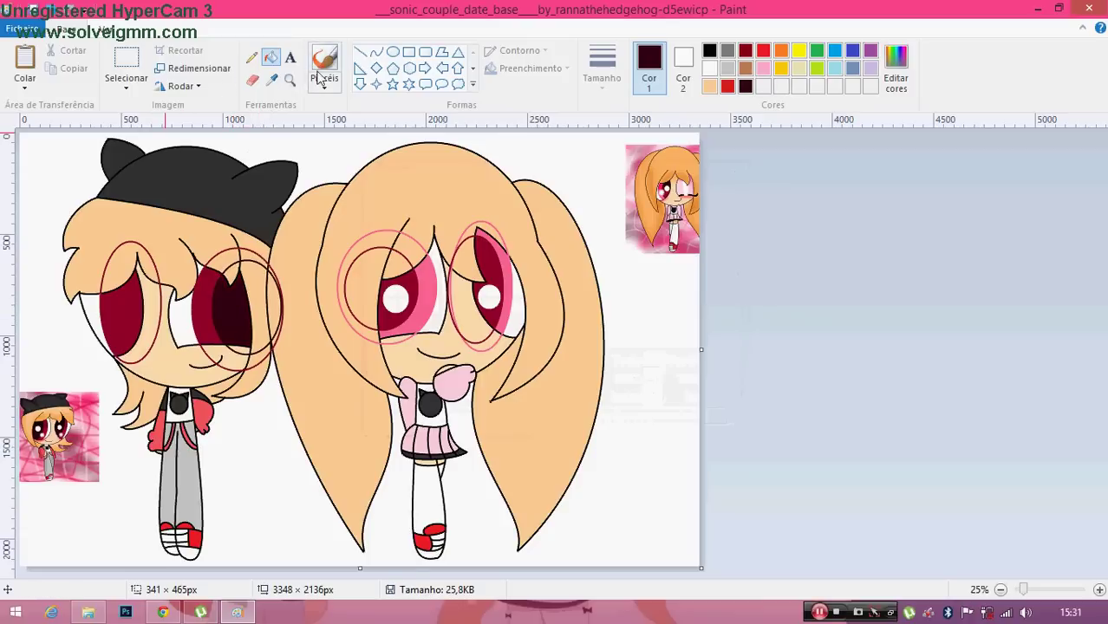
Draw a very dark red ellipse about 229 × 437 px inside the cat-hat character's left-hand iris and fill the pupil
click(393, 52)
drag(111, 265, 163, 361)
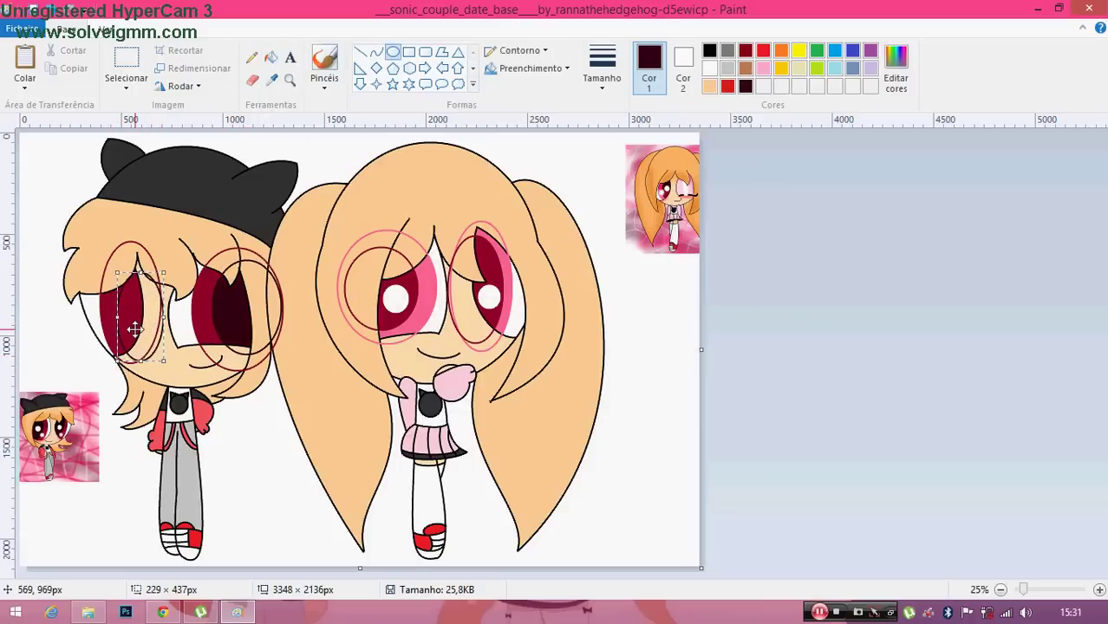
click(271, 57)
click(144, 301)
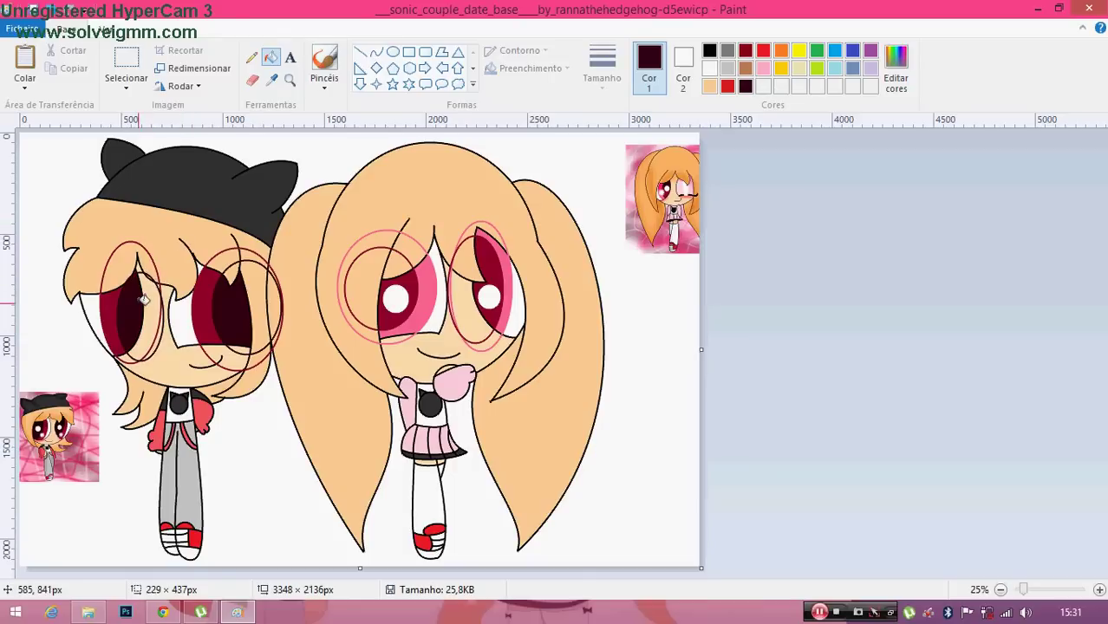
Add solid white ellipses as highlights in the cat-hat character's pupils, about 117 × 129 px in the right-hand eye and 89 × 105 px in the left-hand one
click(393, 53)
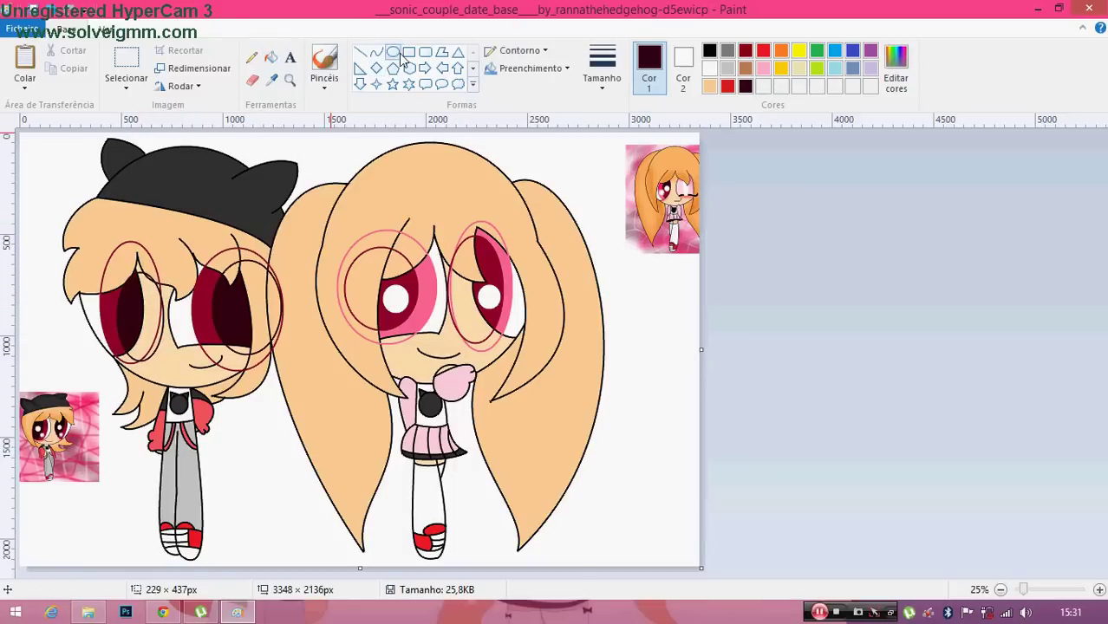
click(710, 69)
drag(223, 294, 251, 323)
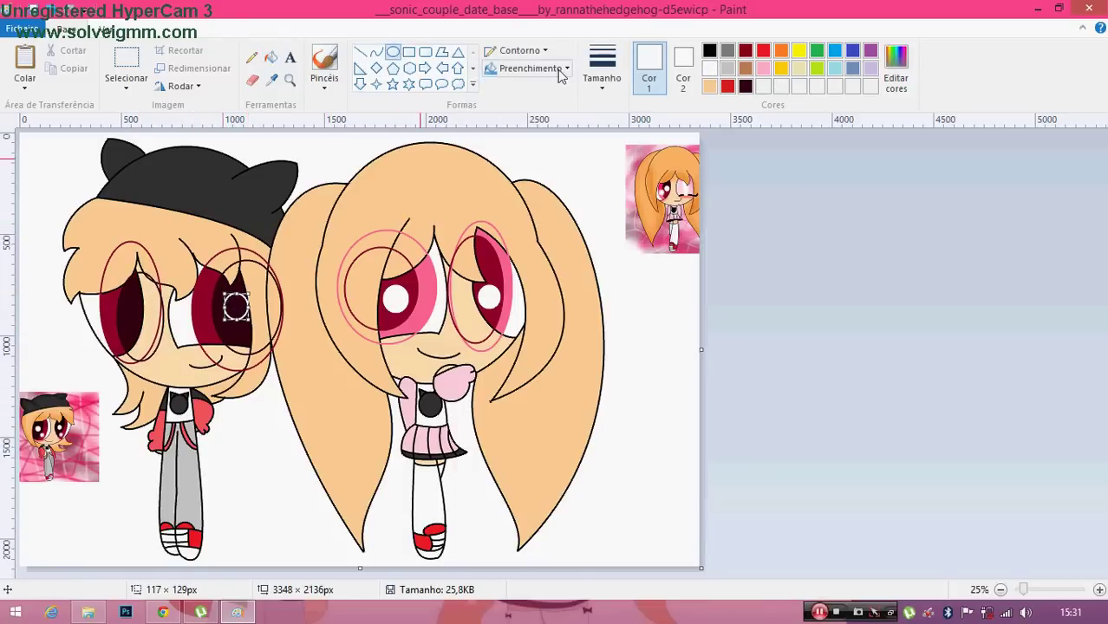
click(531, 68)
click(522, 106)
drag(123, 301, 141, 322)
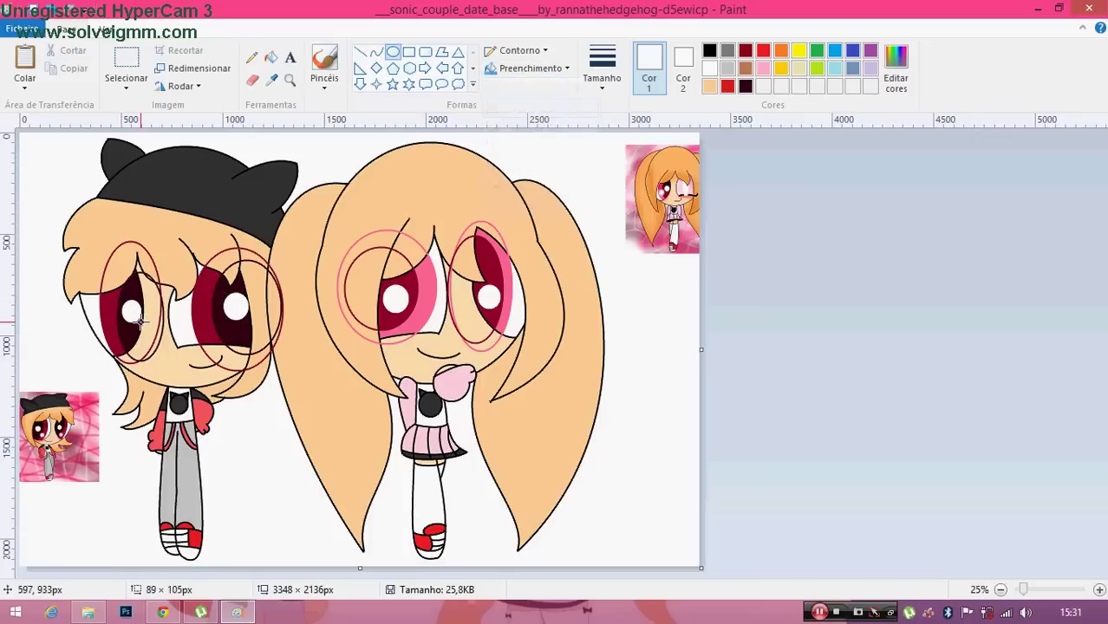
Paste the copied artwork over the drawing to cover the stray ellipse outlines around the eyes, and deselect it
click(245, 424)
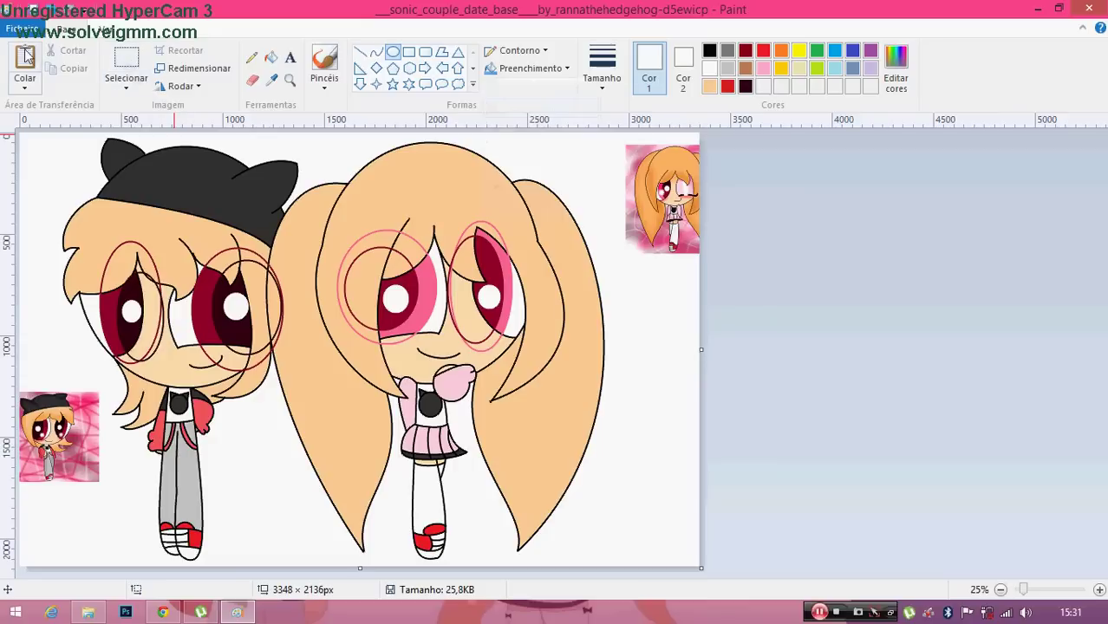
key(ctrl+v)
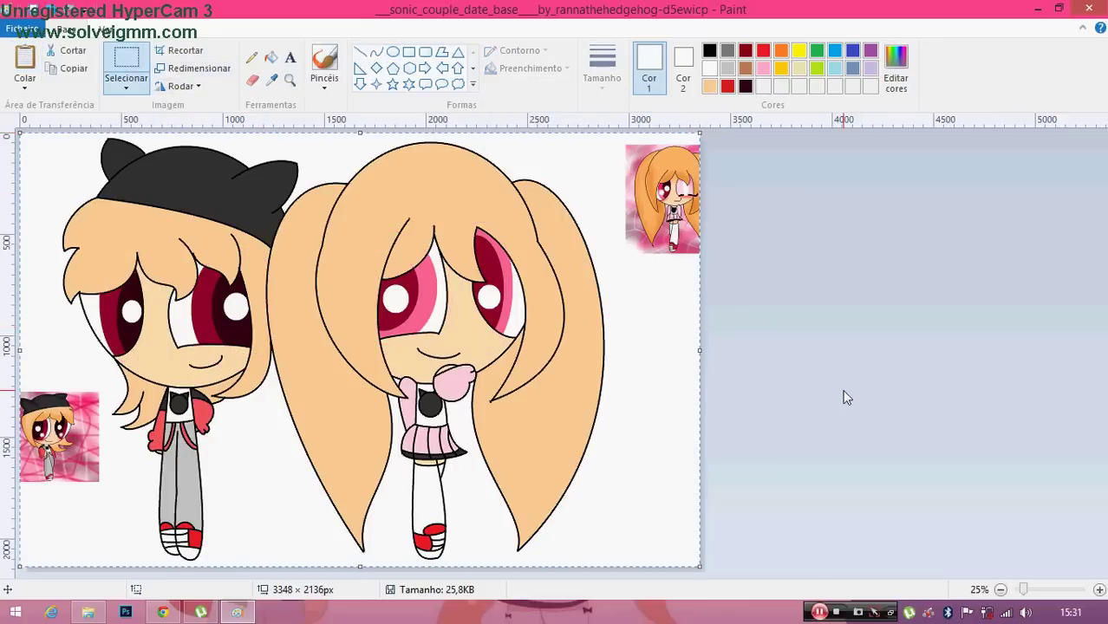
click(782, 273)
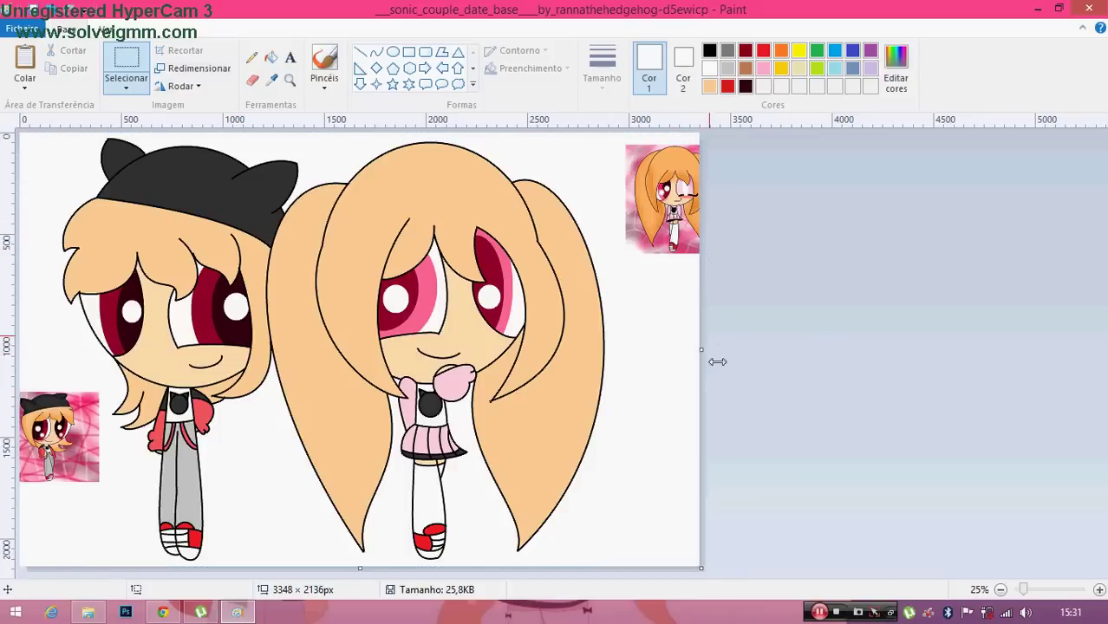
Narrow the canvas to 2960 px wide to cut off one reference picture, and delete the other beside the cat-hat character with a free-form selection
drag(703, 344, 621, 355)
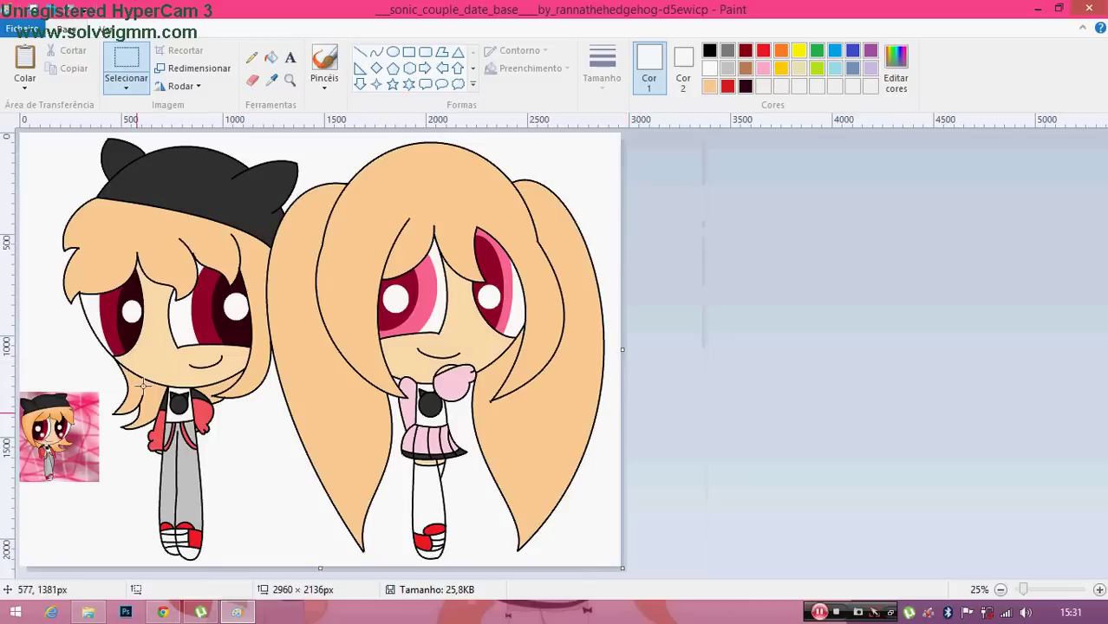
click(126, 87)
click(134, 143)
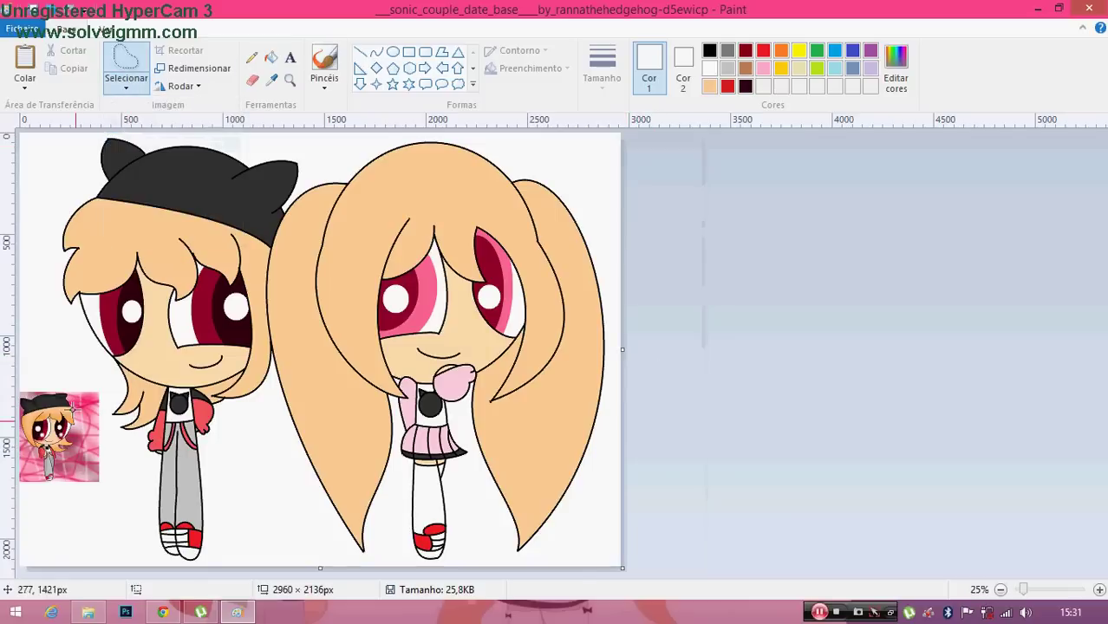
mouse_move(19, 374)
mouse_down()
mouse_move(78, 368)
mouse_move(99, 385)
mouse_move(100, 492)
mouse_move(85, 503)
mouse_move(19, 453)
mouse_move(10, 373)
mouse_up()
right_click(78, 456)
click(118, 285)
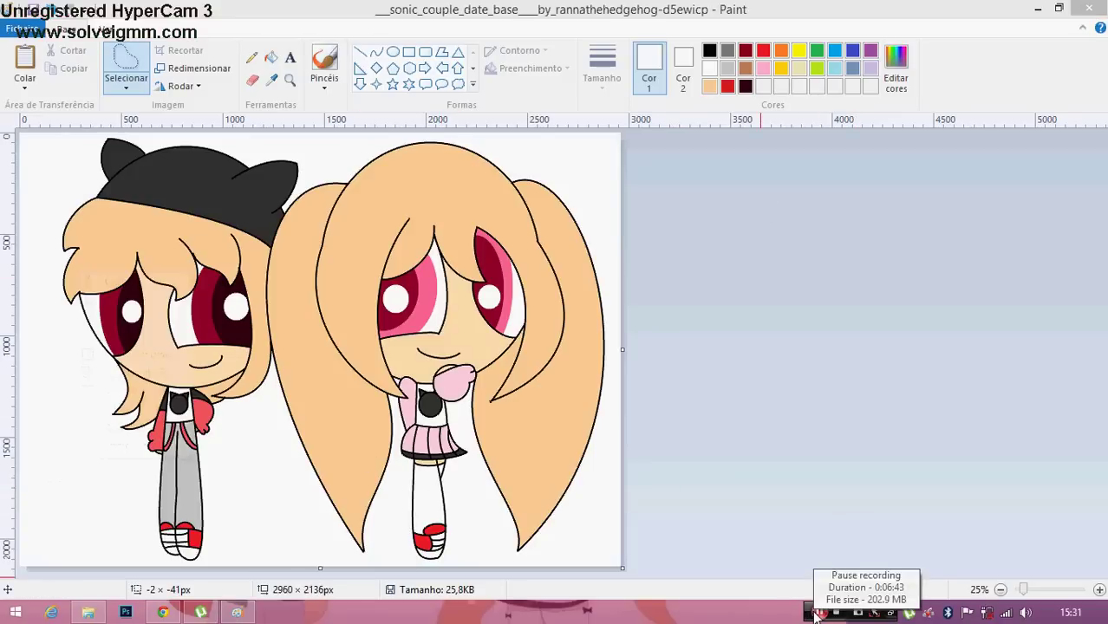
click(820, 613)
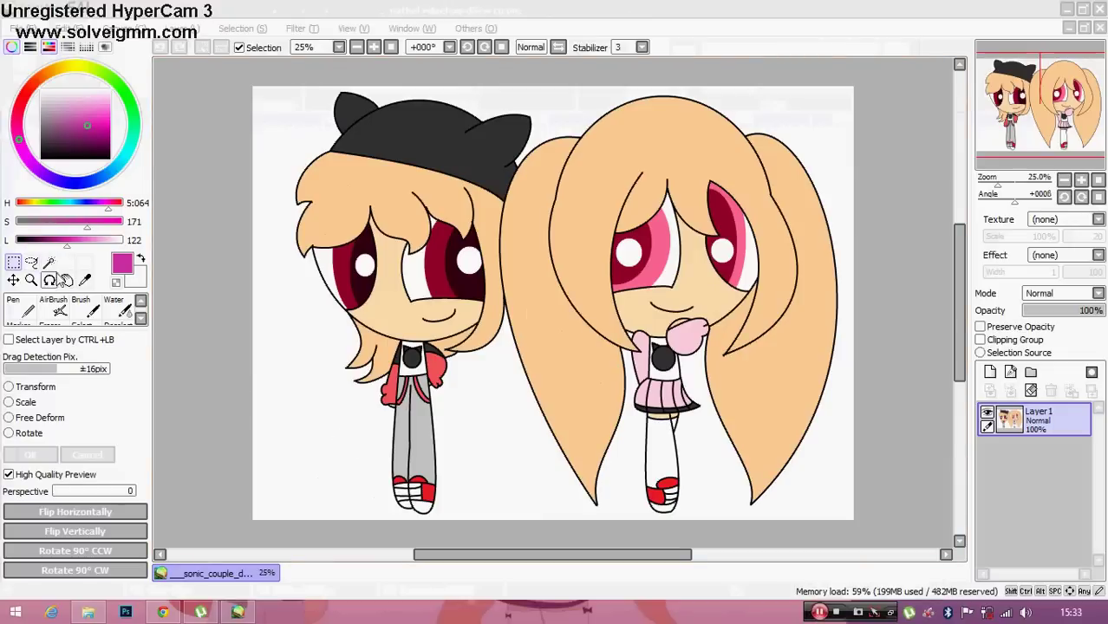
Switch to the drawing in PaintTool SAI and select the pigtailed character's main hair and both pigtails with the Magic Wand
click(56, 276)
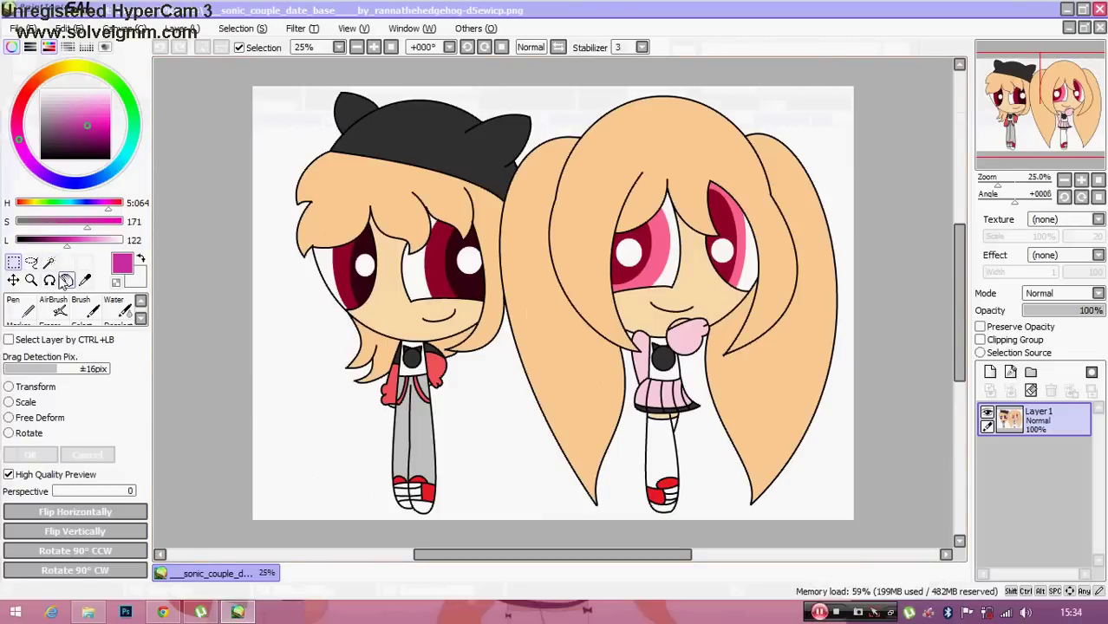
click(49, 262)
click(631, 173)
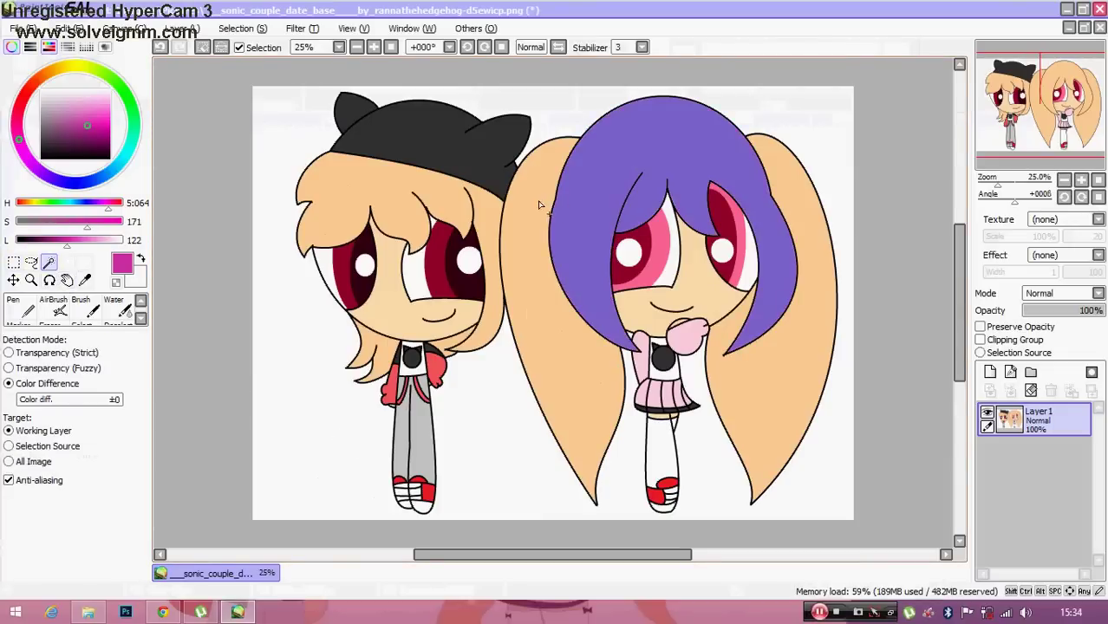
click(542, 207)
click(770, 357)
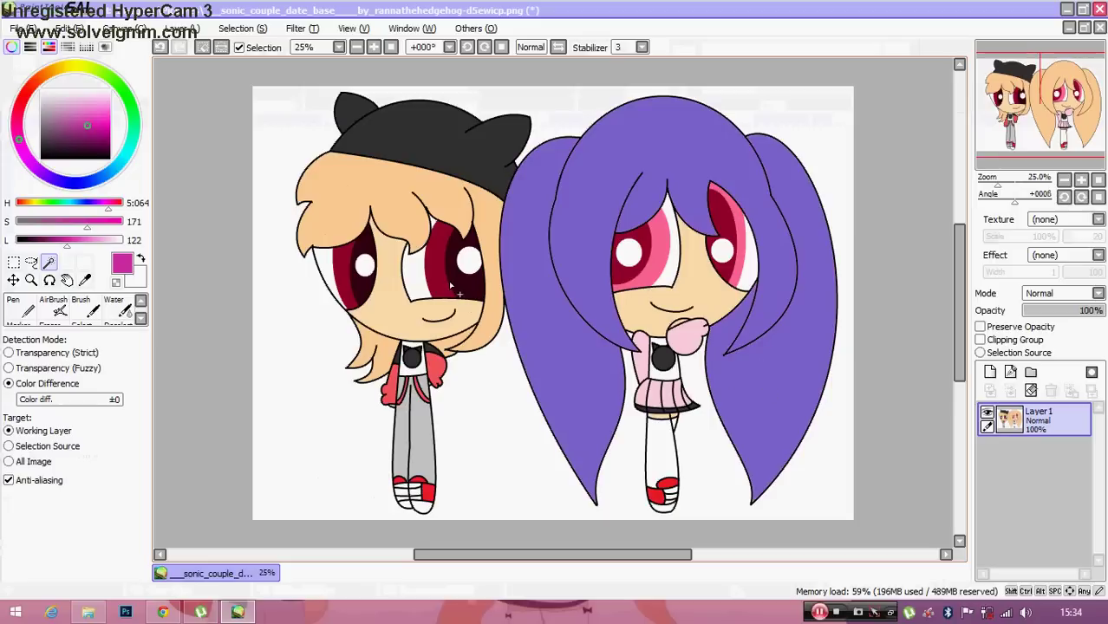
Sample the peach colour of the cat-hat character's hair and lower its luminance to 132 for an orange shading colour
click(85, 279)
click(300, 260)
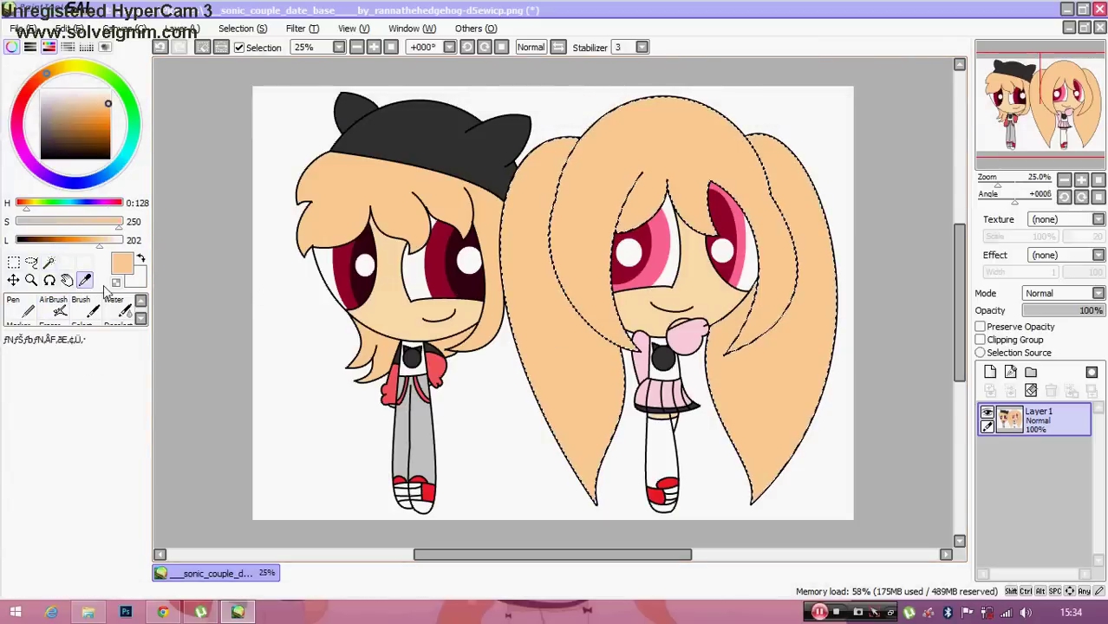
drag(103, 243, 76, 250)
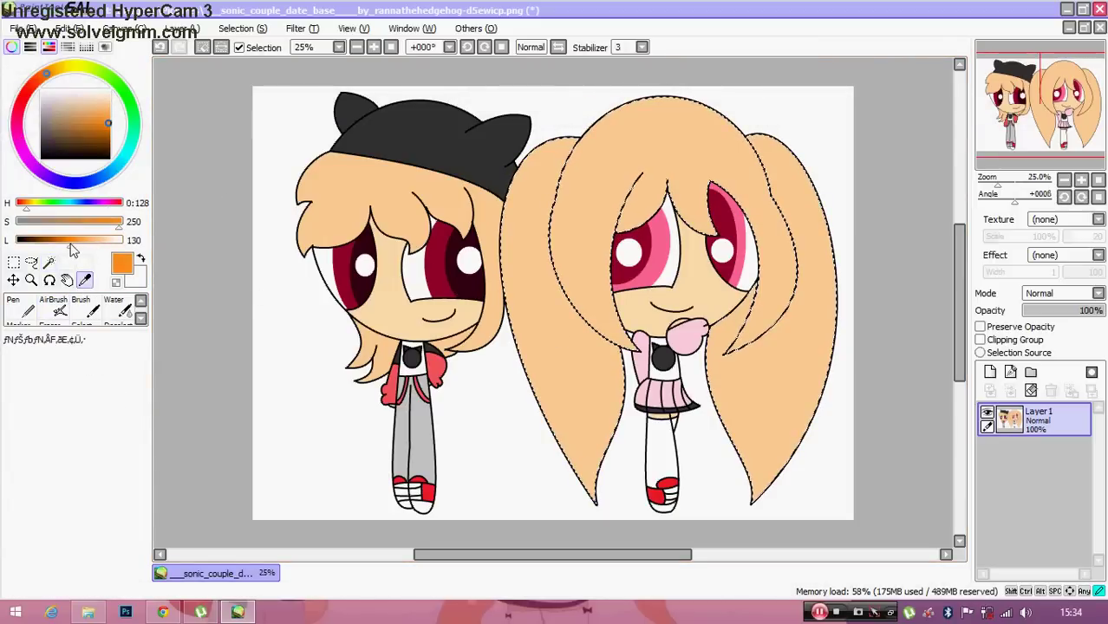
Shade both of the selected pigtails along their edges and tips with the orange AirBrush at size 500
click(53, 305)
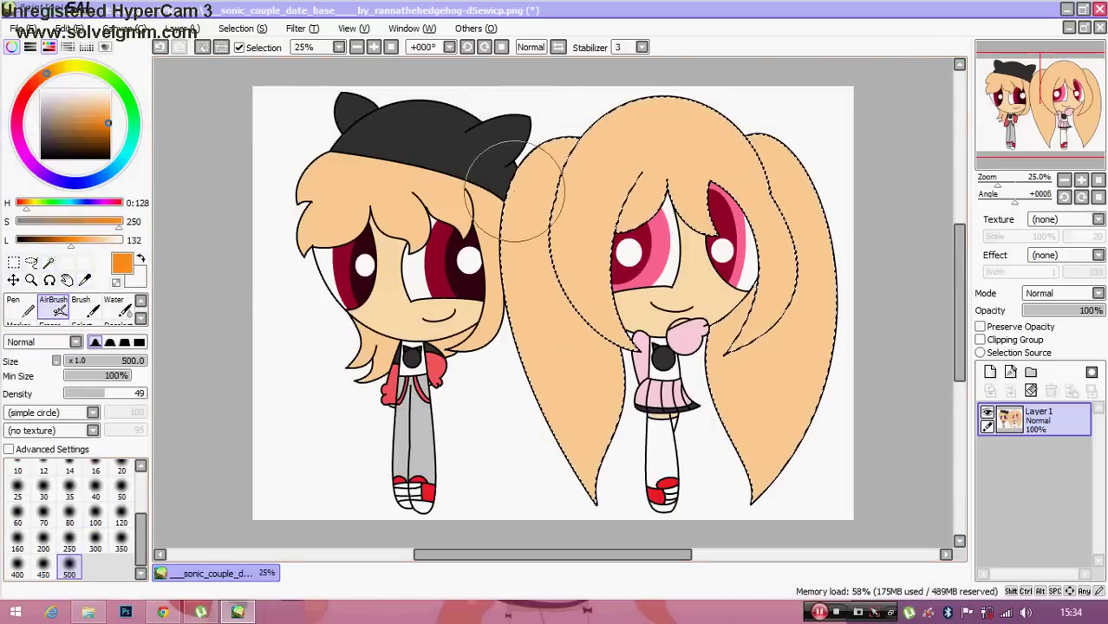
mouse_move(533, 107)
mouse_down()
mouse_move(557, 79)
mouse_move(507, 211)
mouse_move(525, 382)
mouse_move(586, 470)
mouse_move(557, 396)
mouse_move(565, 373)
mouse_up()
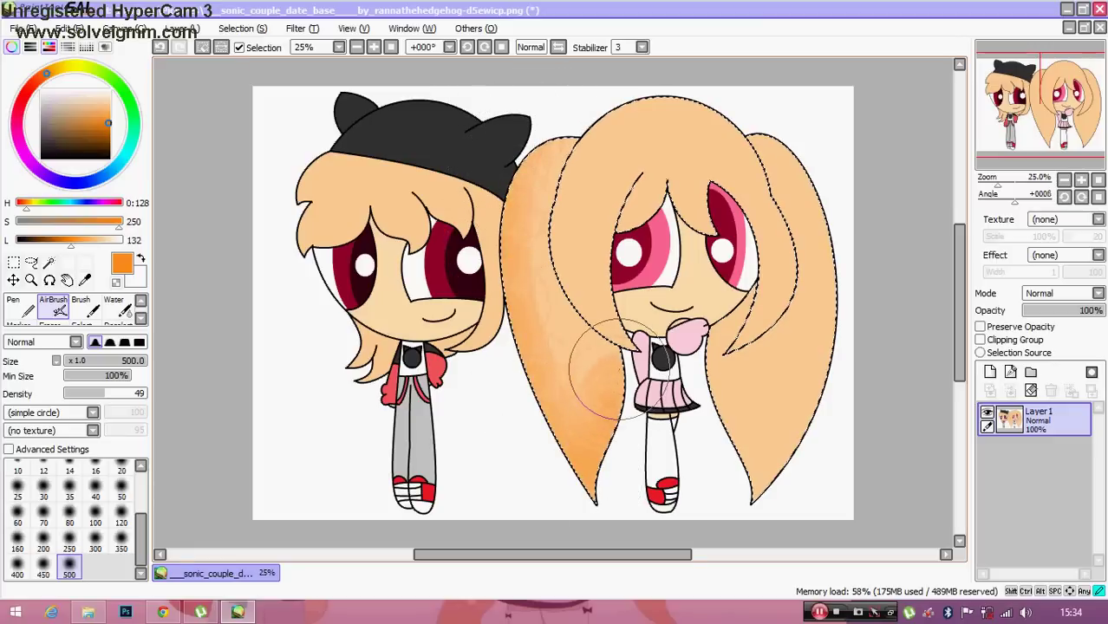
mouse_move(757, 428)
mouse_down()
mouse_move(711, 364)
mouse_move(757, 513)
mouse_move(797, 455)
mouse_move(842, 308)
mouse_move(808, 148)
mouse_move(787, 86)
mouse_up()
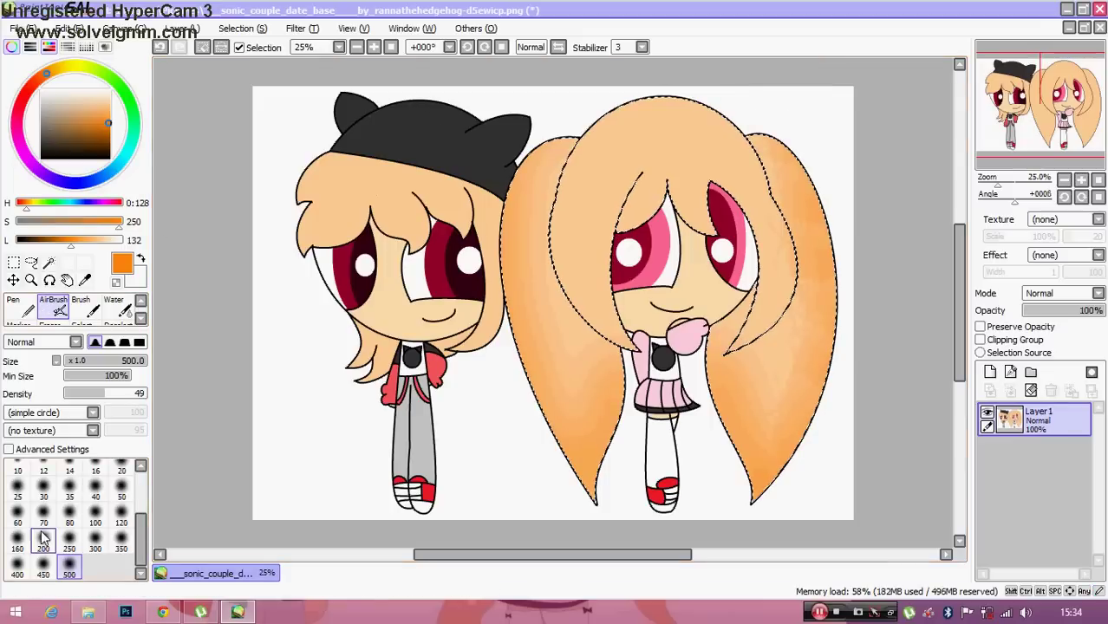
Shade the pigtailed character's fringe and side locks with the orange AirBrush at size 250, and clear the selection
click(69, 518)
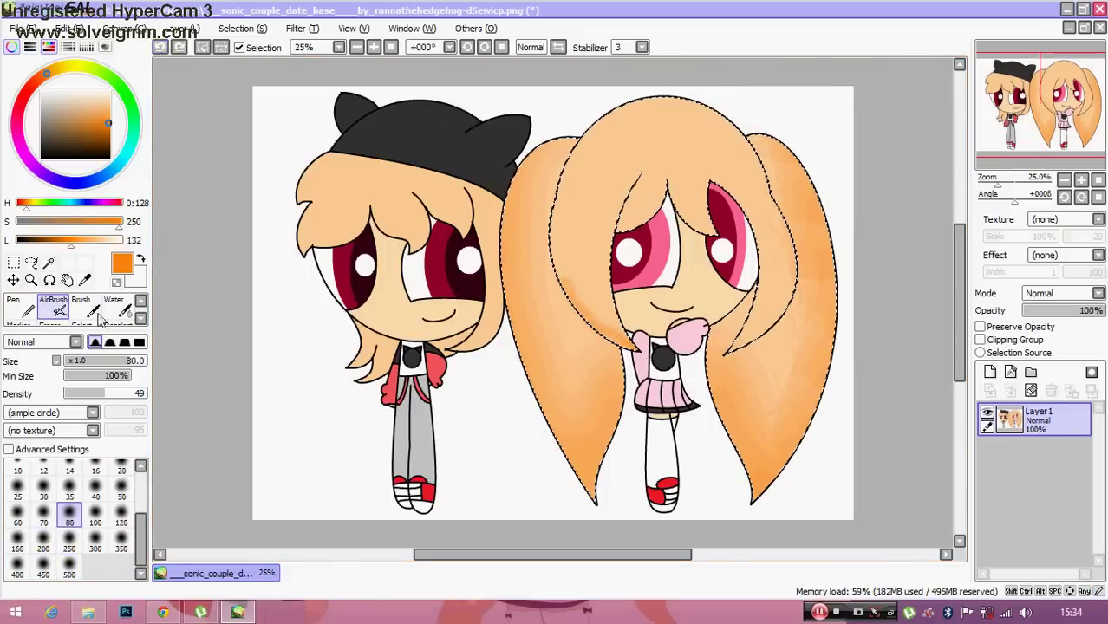
click(96, 518)
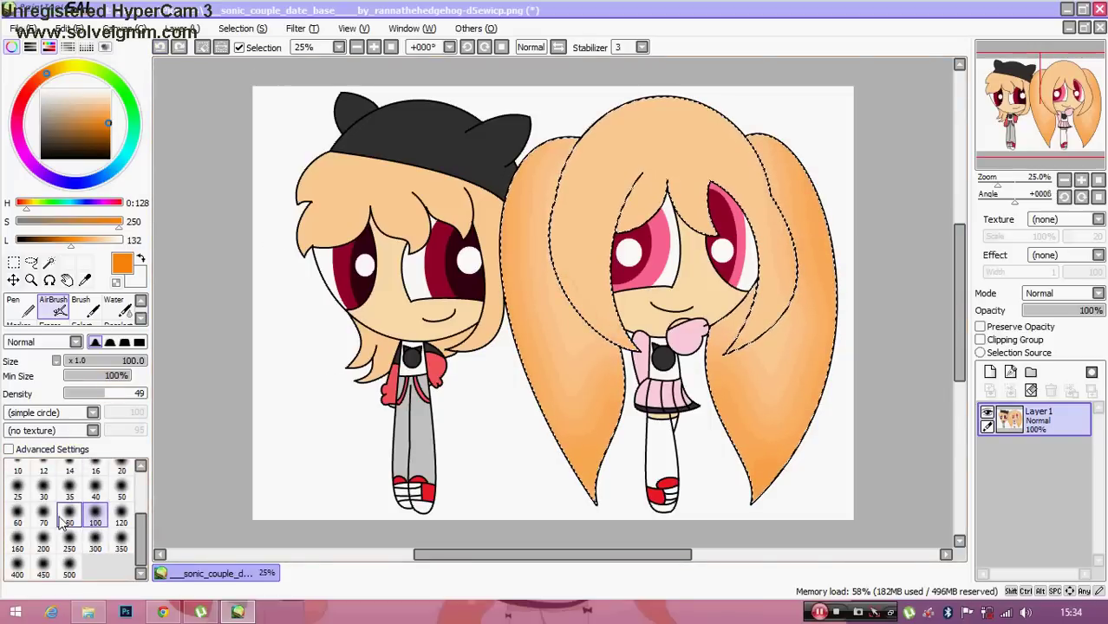
click(70, 549)
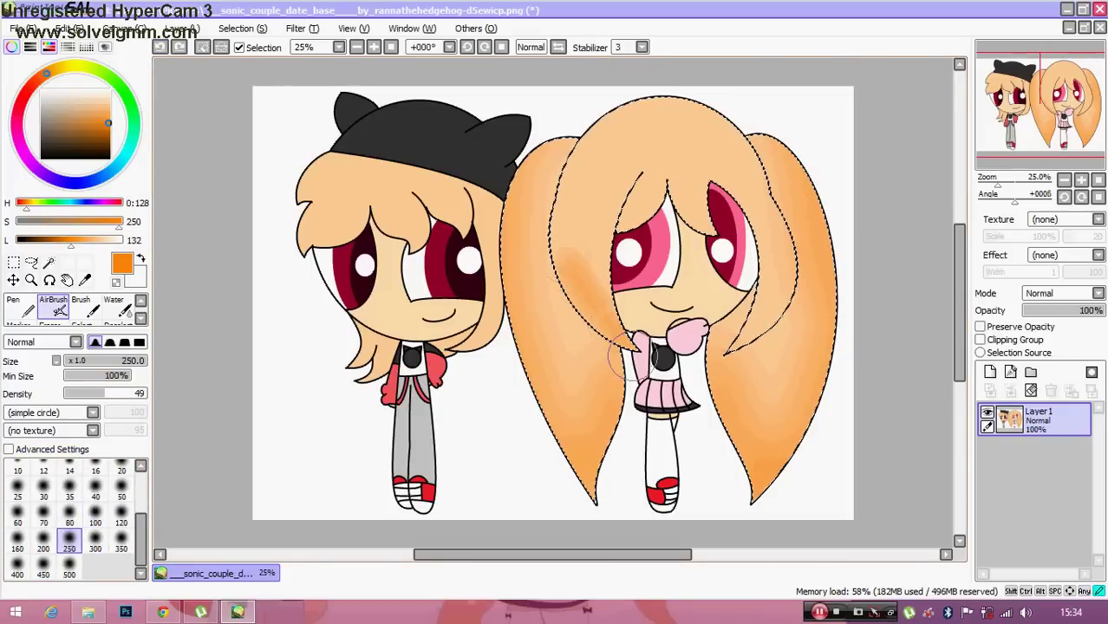
drag(628, 304, 616, 313)
mouse_move(645, 183)
mouse_down()
mouse_move(759, 290)
mouse_move(759, 373)
mouse_move(785, 208)
mouse_up()
drag(573, 200, 599, 364)
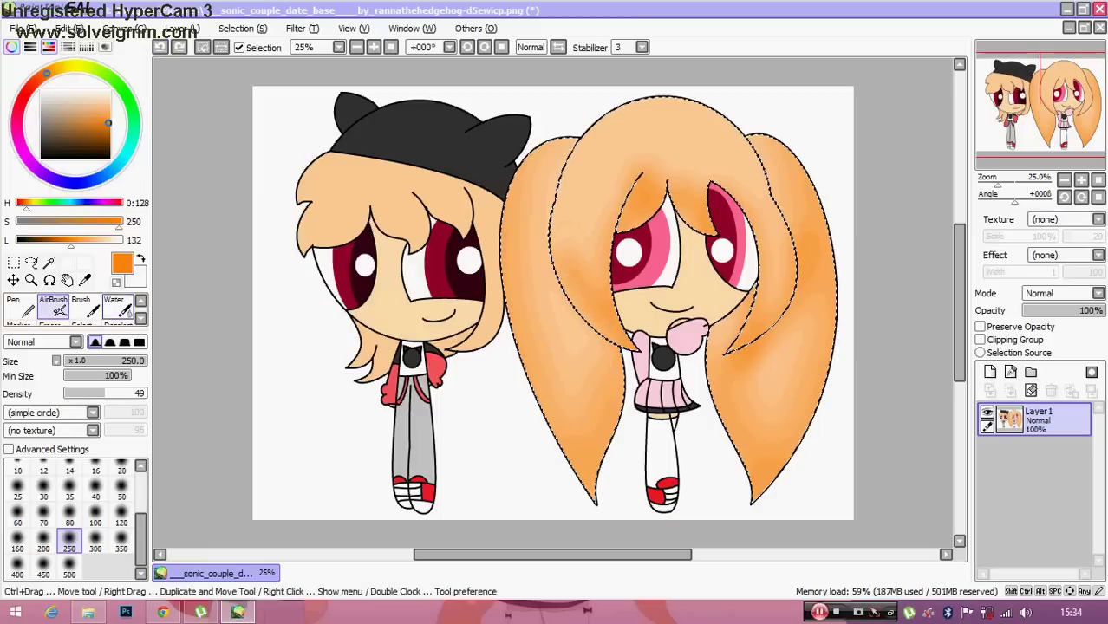
click(13, 261)
click(254, 349)
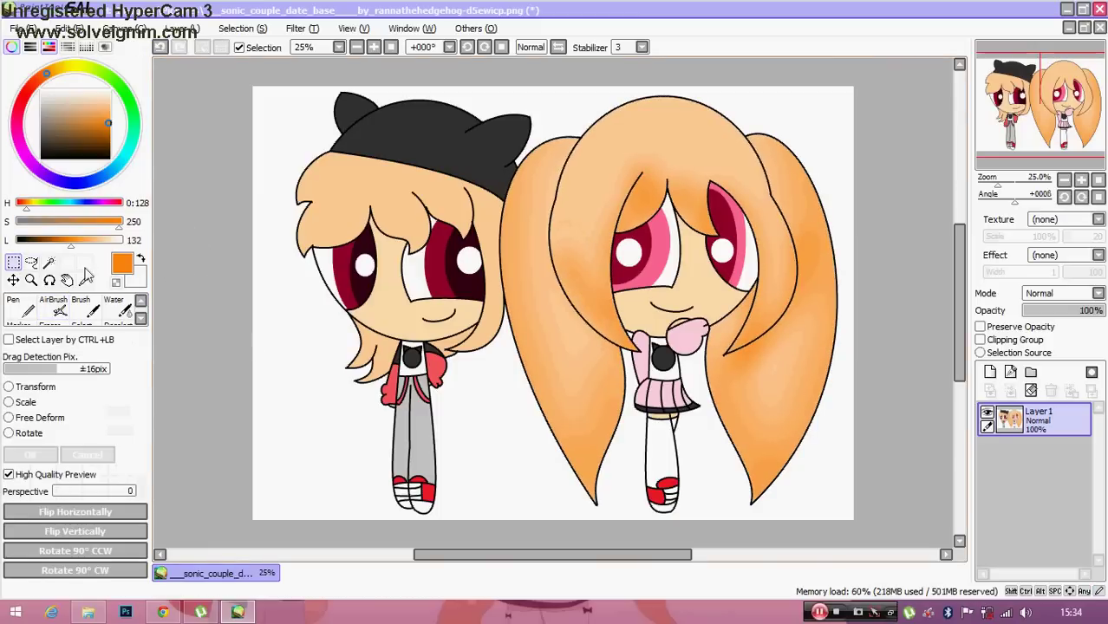
Select the cat-hat character's main hair and the lower strands on both sides of the neck with the Magic Wand
click(49, 263)
click(359, 211)
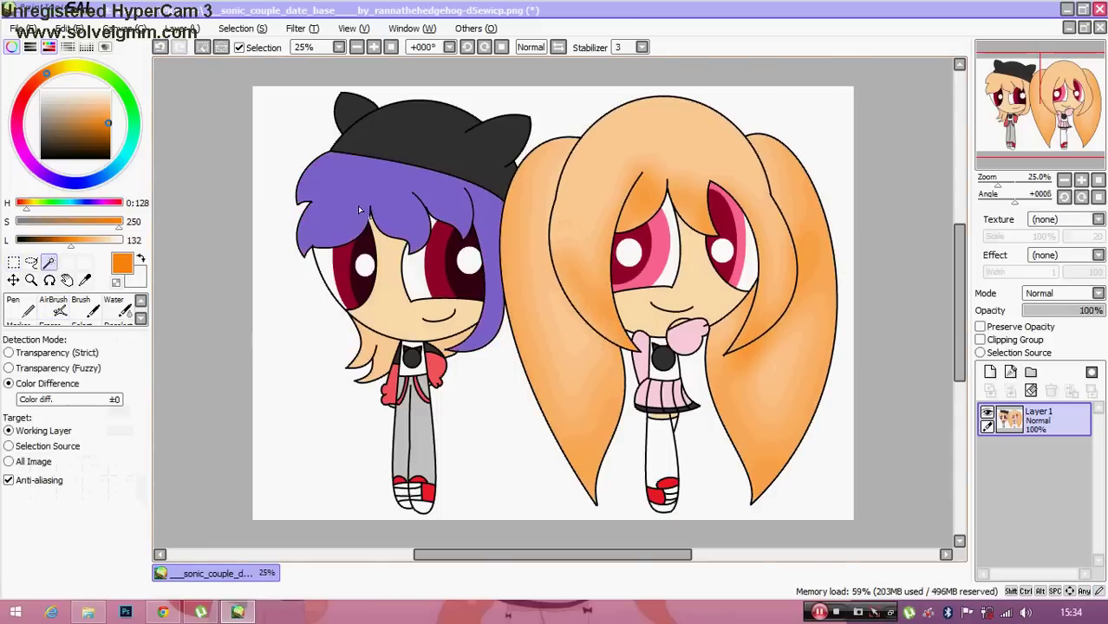
click(390, 352)
click(439, 344)
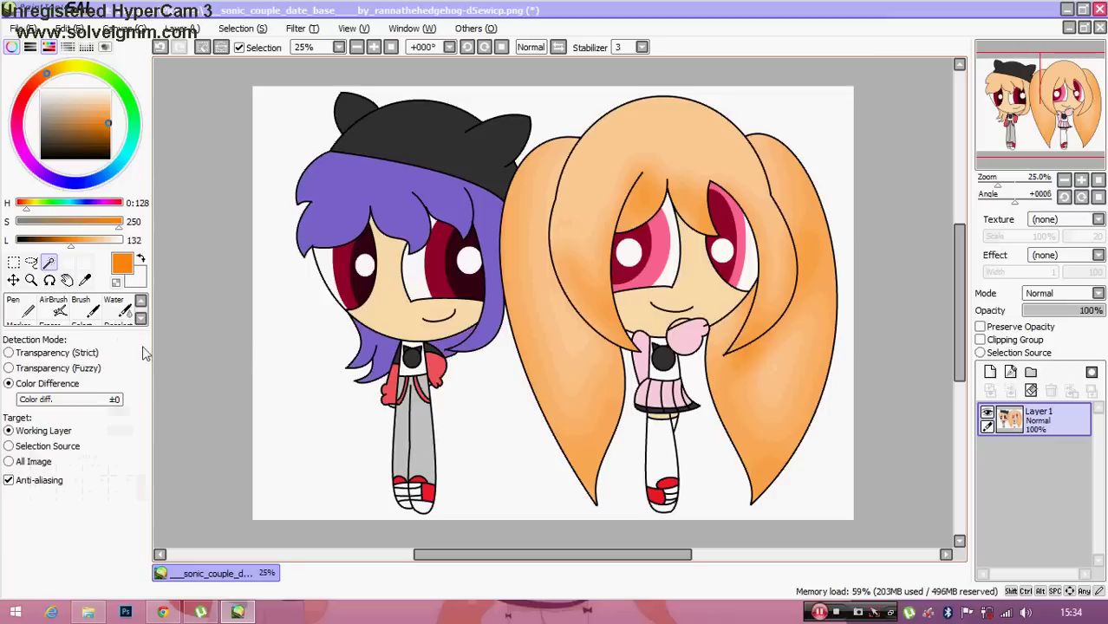
Shade the cat-hat character's selected hair with the orange AirBrush at size 250, and clear the selection
click(53, 304)
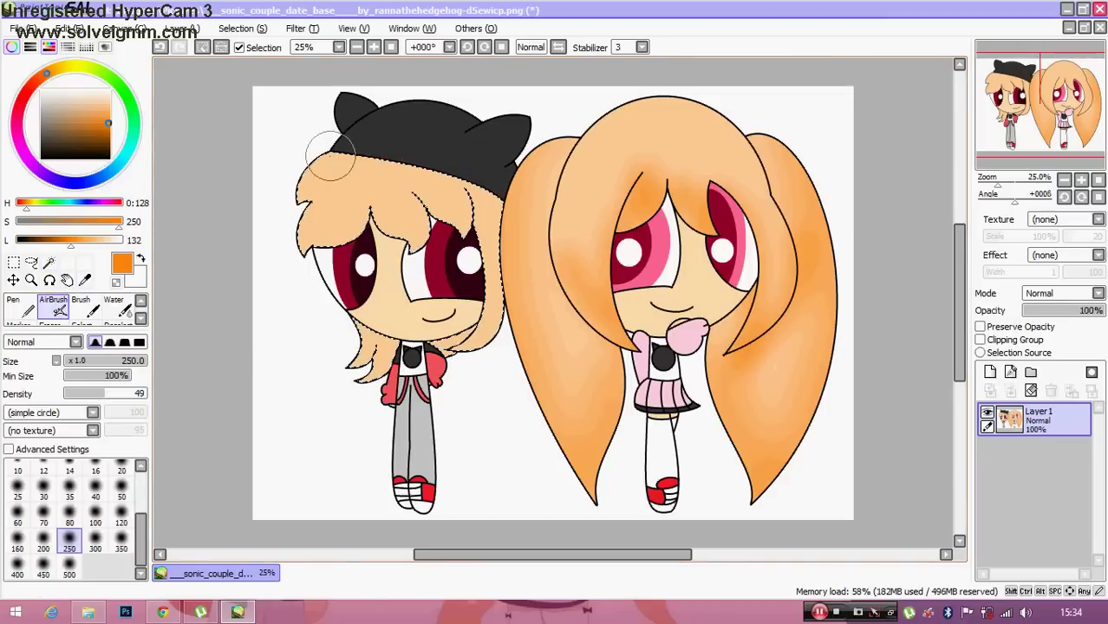
mouse_move(303, 185)
mouse_down()
mouse_move(298, 229)
mouse_move(310, 244)
mouse_move(410, 225)
mouse_move(438, 241)
mouse_move(436, 197)
mouse_move(467, 215)
mouse_move(494, 265)
mouse_move(454, 402)
mouse_move(403, 355)
mouse_move(371, 351)
mouse_move(377, 334)
mouse_move(360, 325)
mouse_move(371, 330)
mouse_move(367, 382)
mouse_move(480, 347)
mouse_up()
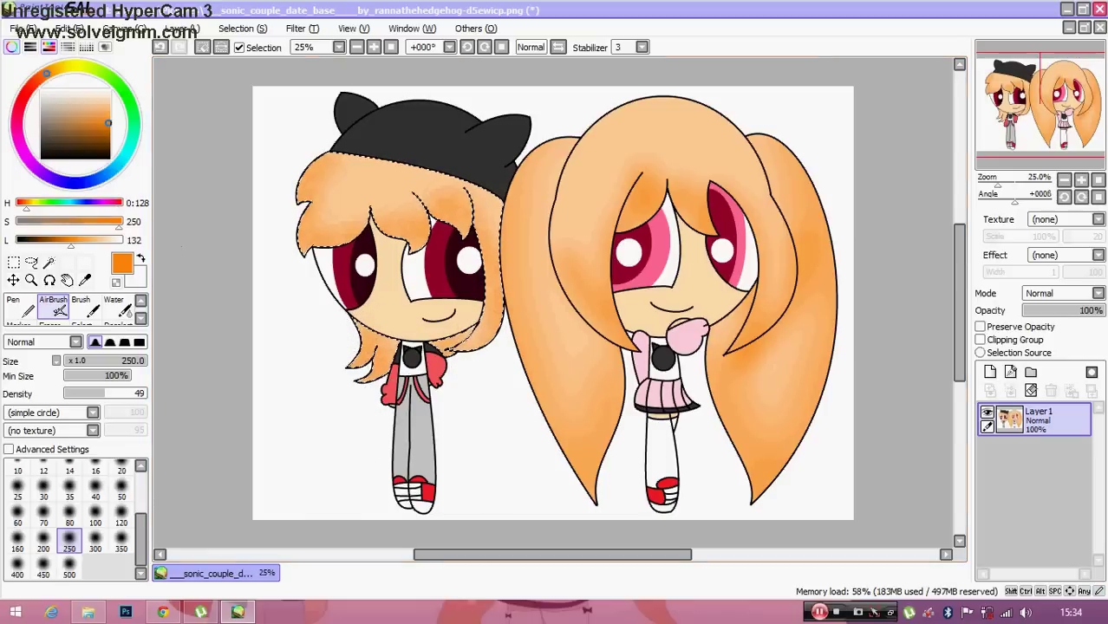
click(13, 280)
key(ctrl+d)
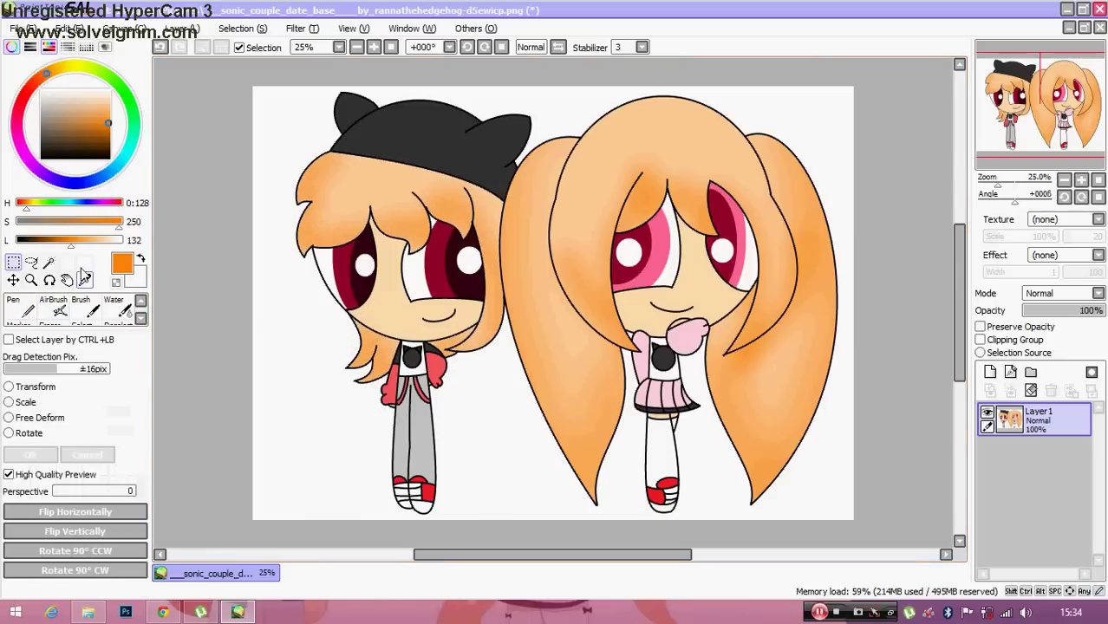
Select both characters' faces and the pigtailed character's bare skin below the skirt with the Magic Wand
click(50, 262)
click(393, 320)
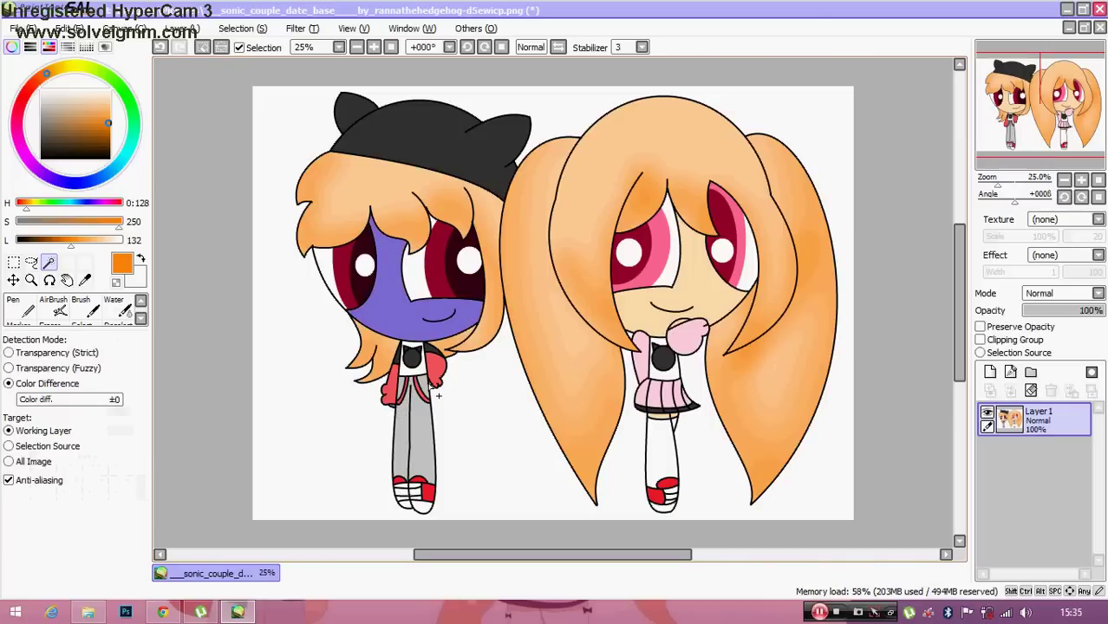
click(709, 297)
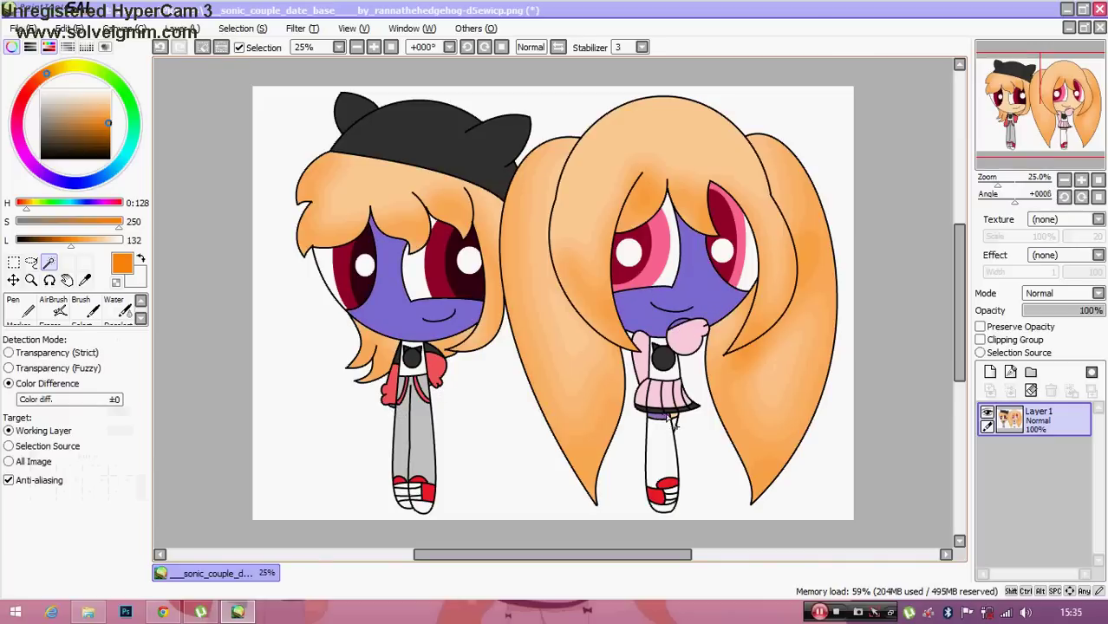
Sample the skin tone, darken it to luminance 160, and shade the faces below the hair with the AirBrush at size 250
click(84, 279)
click(674, 309)
drag(105, 241, 81, 241)
click(58, 303)
mouse_move(327, 234)
mouse_down()
mouse_move(458, 221)
mouse_move(296, 229)
mouse_move(472, 244)
mouse_up()
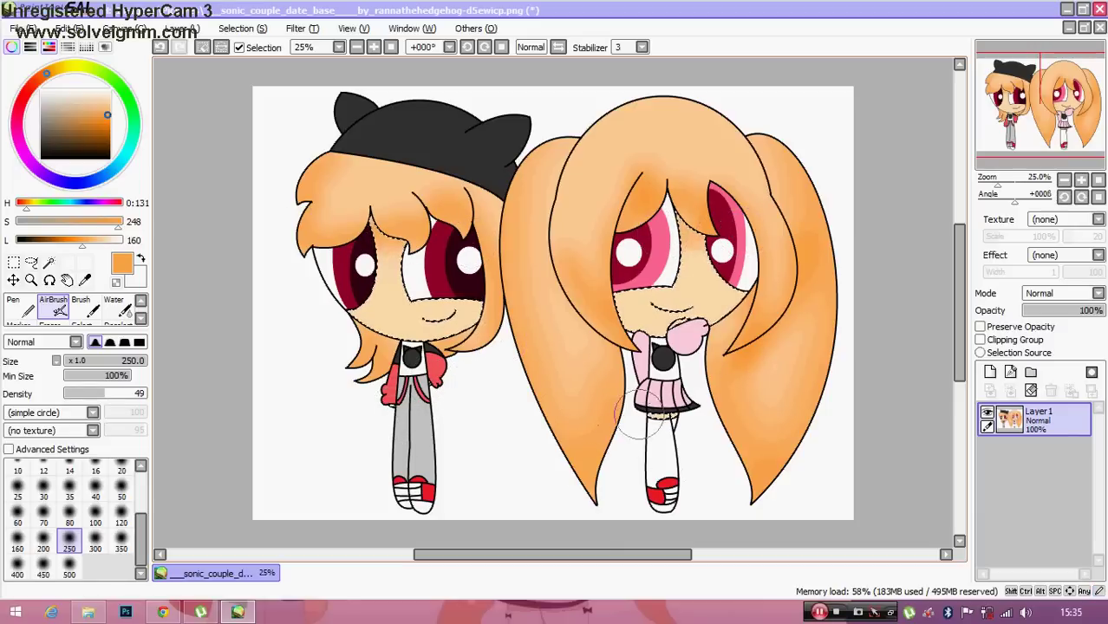
Shade the remaining small skin areas with the AirBrush at size 35, and clear the selection
click(70, 495)
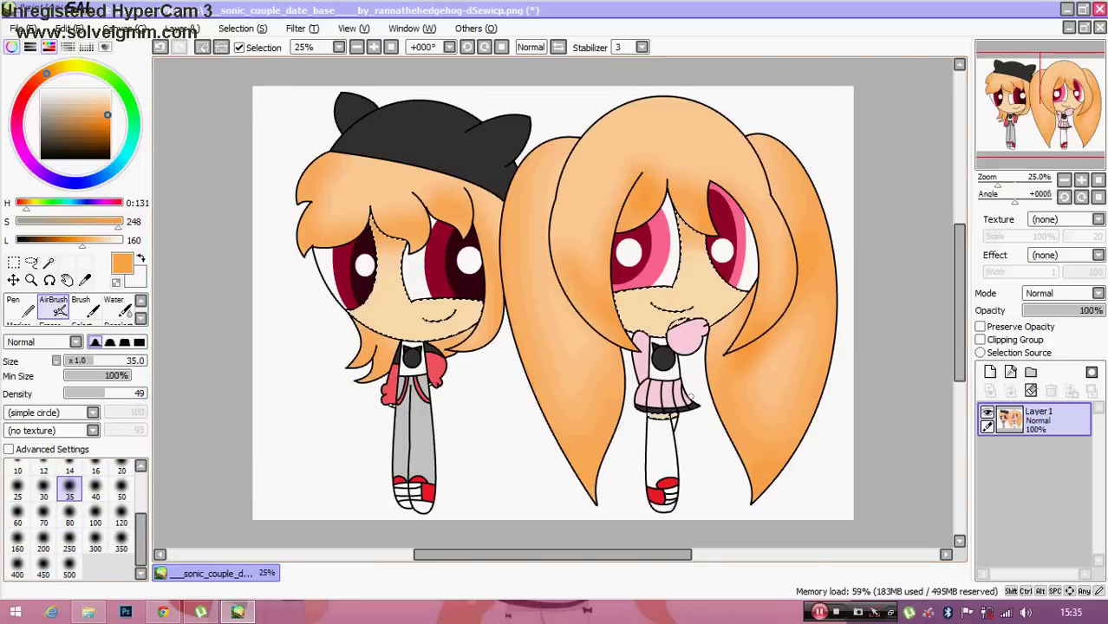
drag(659, 309, 684, 323)
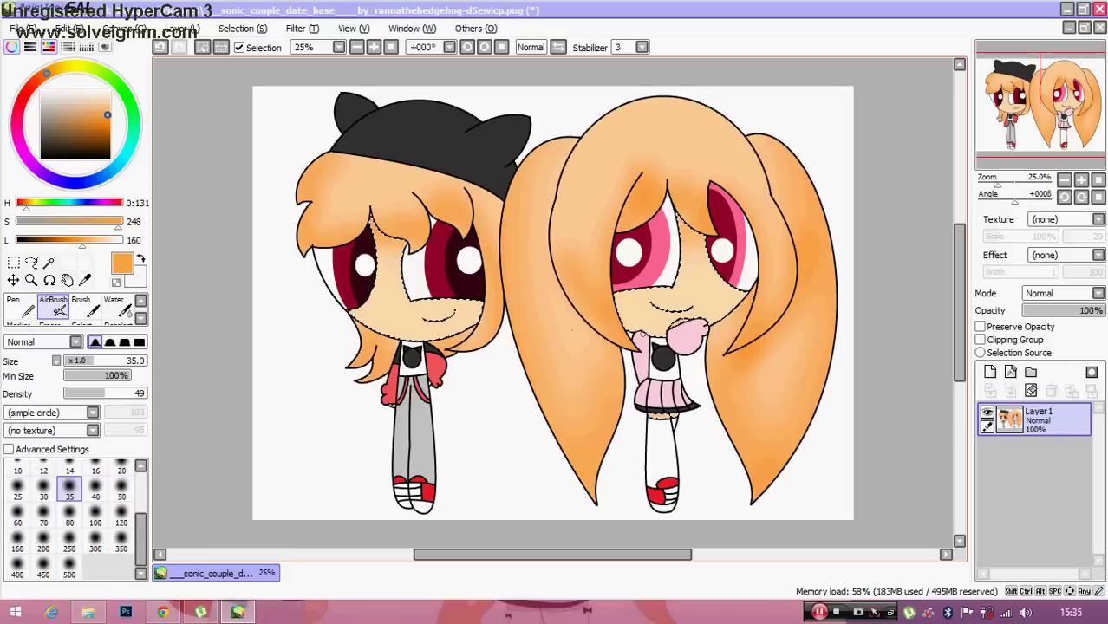
click(13, 262)
click(300, 415)
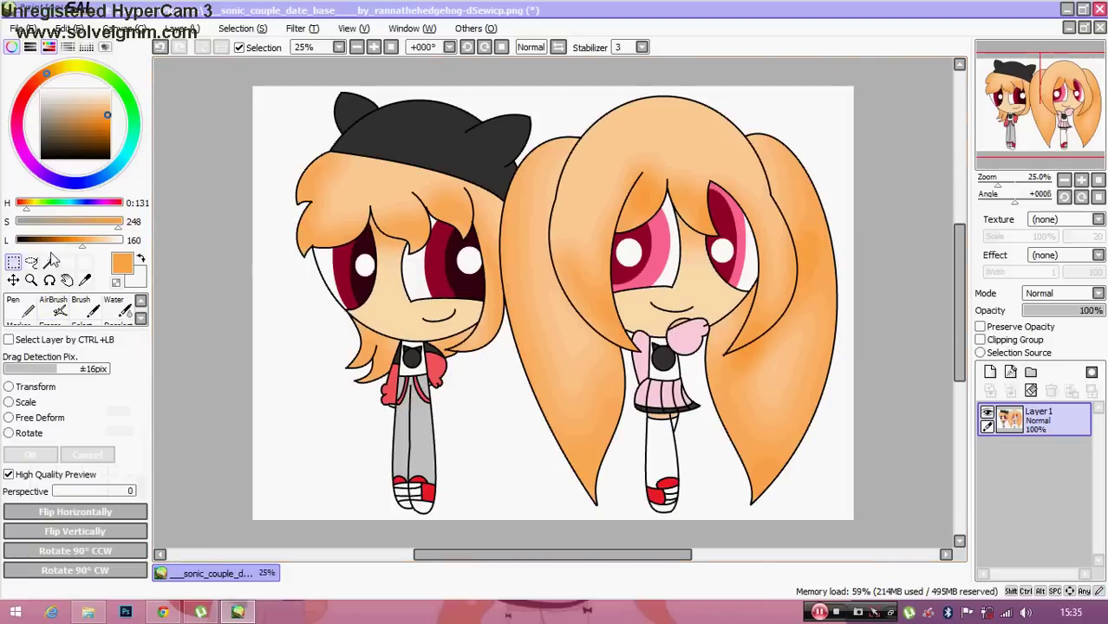
Select the pigtailed character's pink sleeves and skirt with the Magic Wand, and set the colour to the sampled pink at luminance 184
click(49, 262)
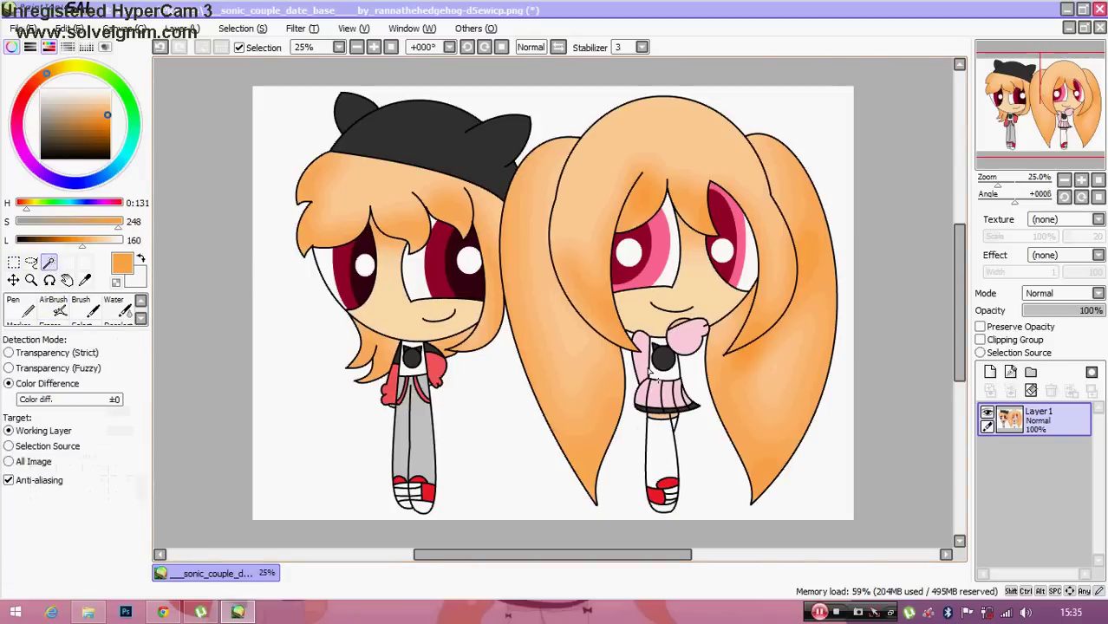
click(644, 371)
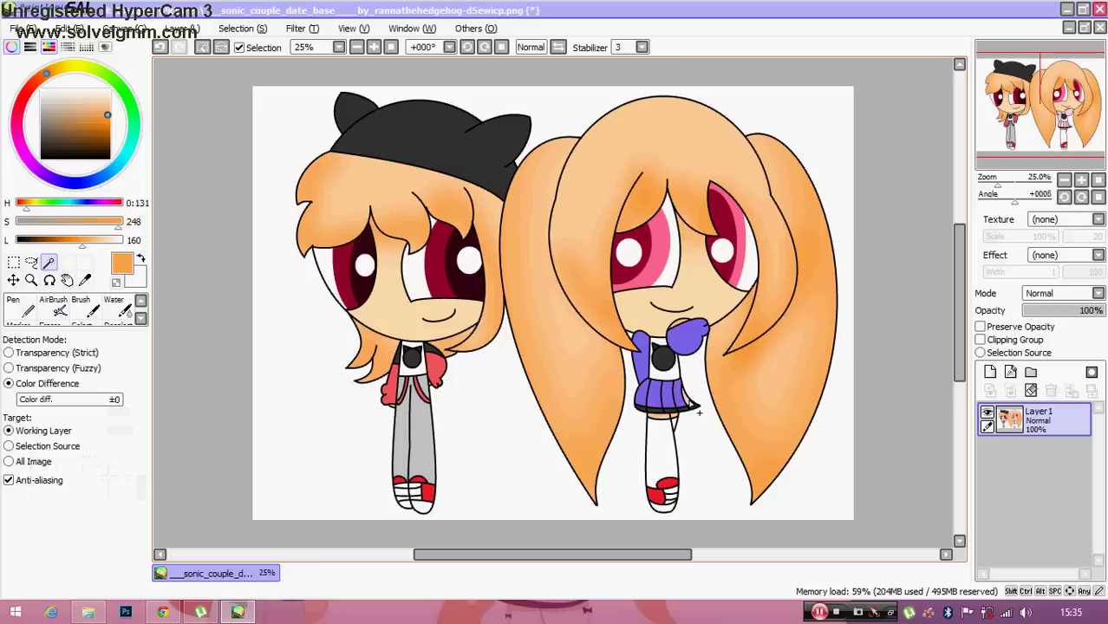
key(alt)
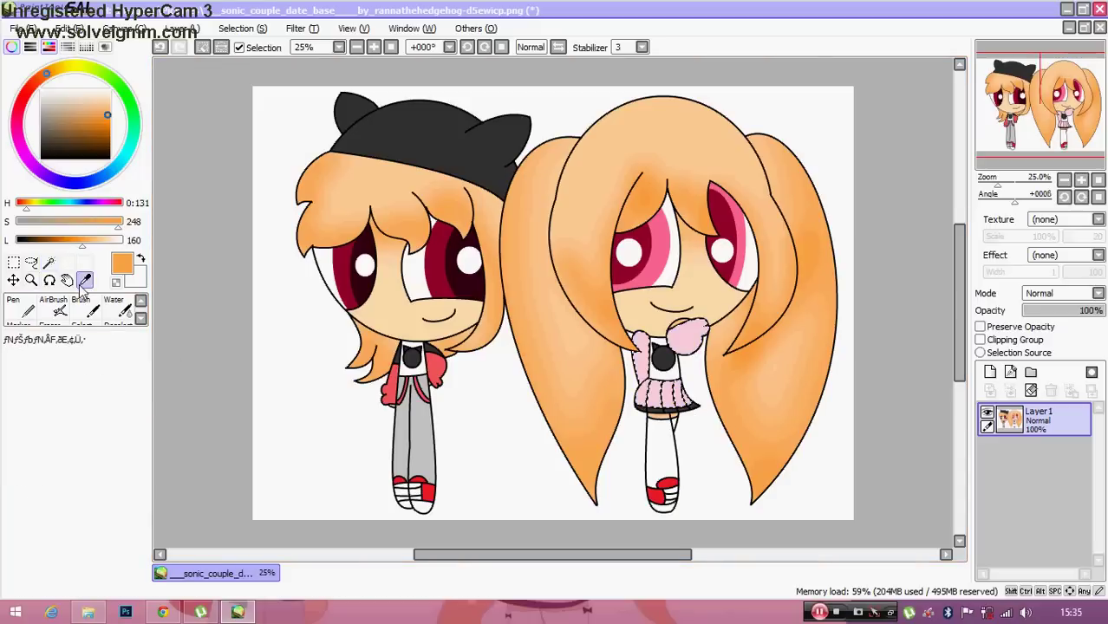
click(646, 357)
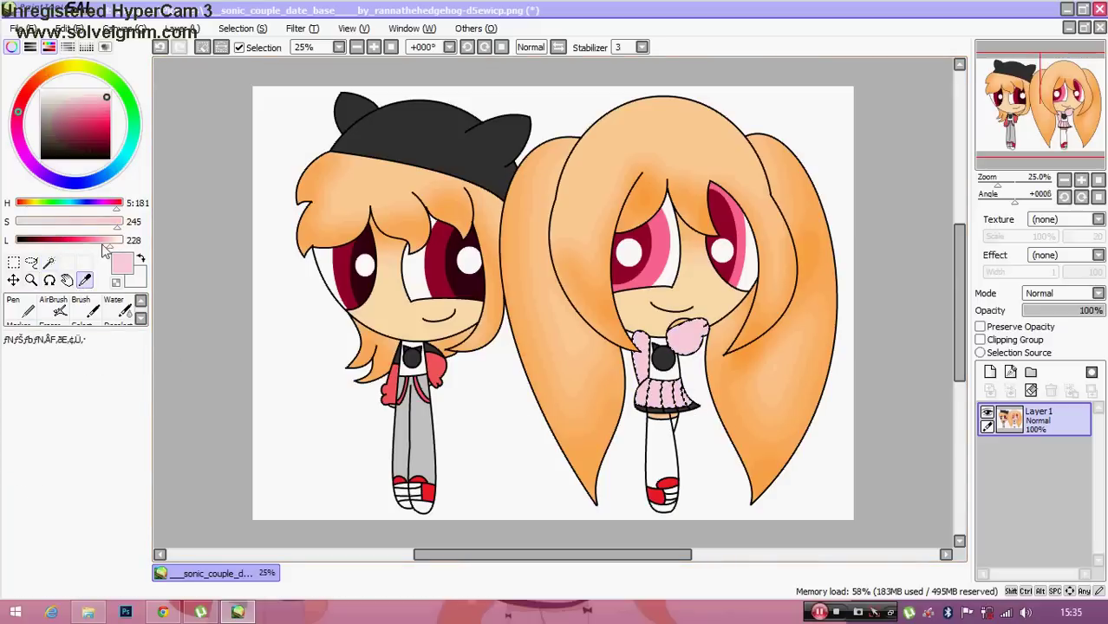
click(659, 380)
Shade the selected pink sleeves and skirt with the AirBrush at size 100, and clear the selection
click(52, 310)
click(52, 310)
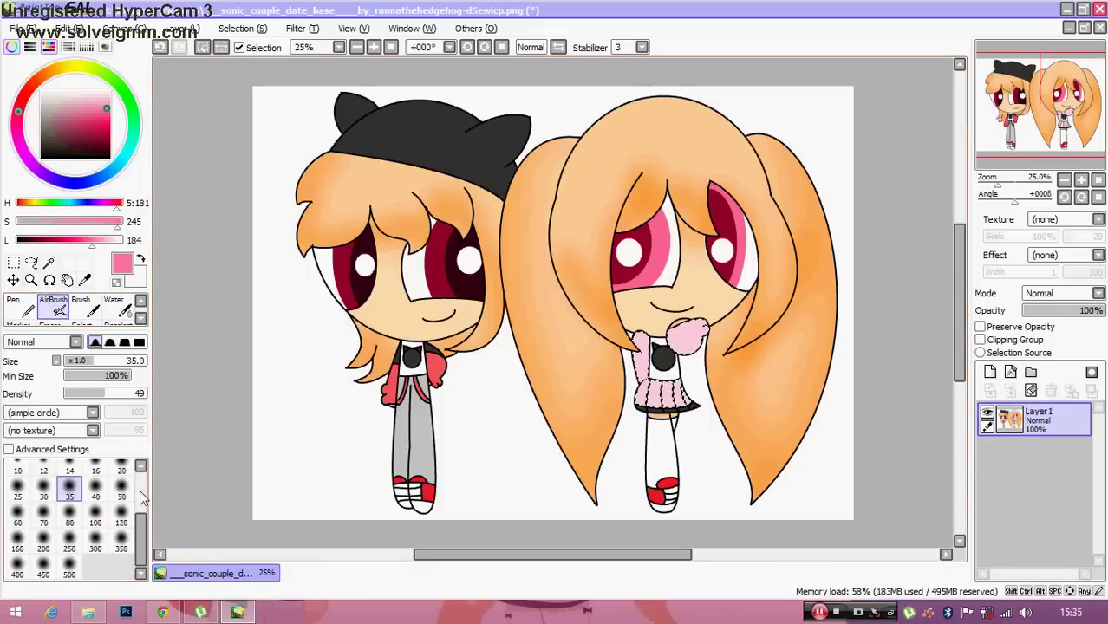
click(95, 514)
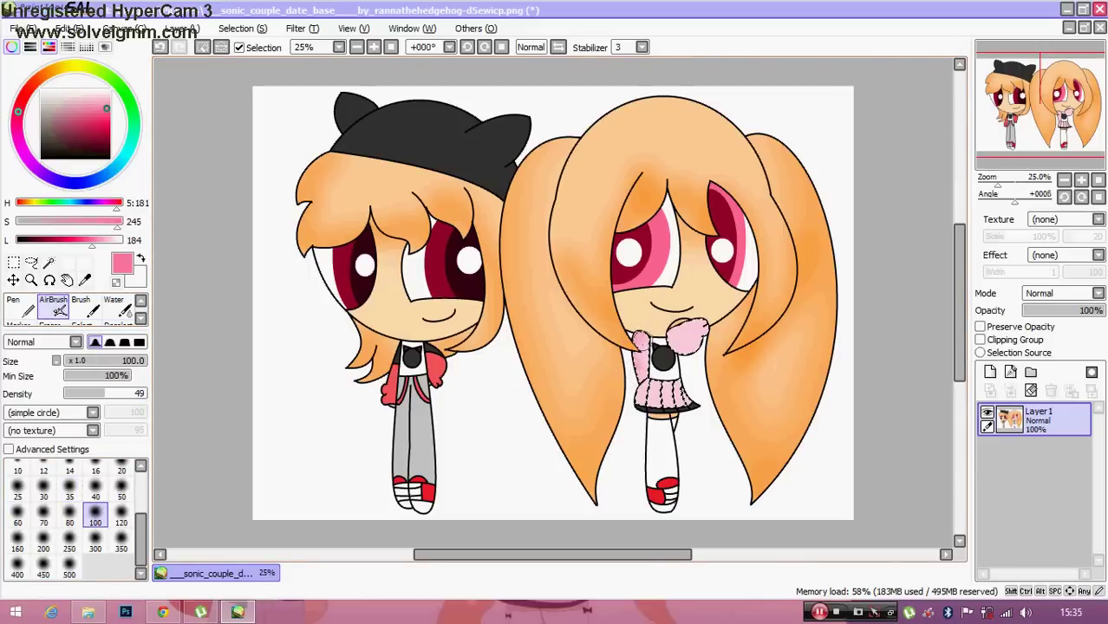
drag(682, 329, 701, 321)
mouse_move(685, 361)
mouse_down()
mouse_move(690, 392)
mouse_move(653, 382)
mouse_move(633, 417)
mouse_move(651, 382)
mouse_up()
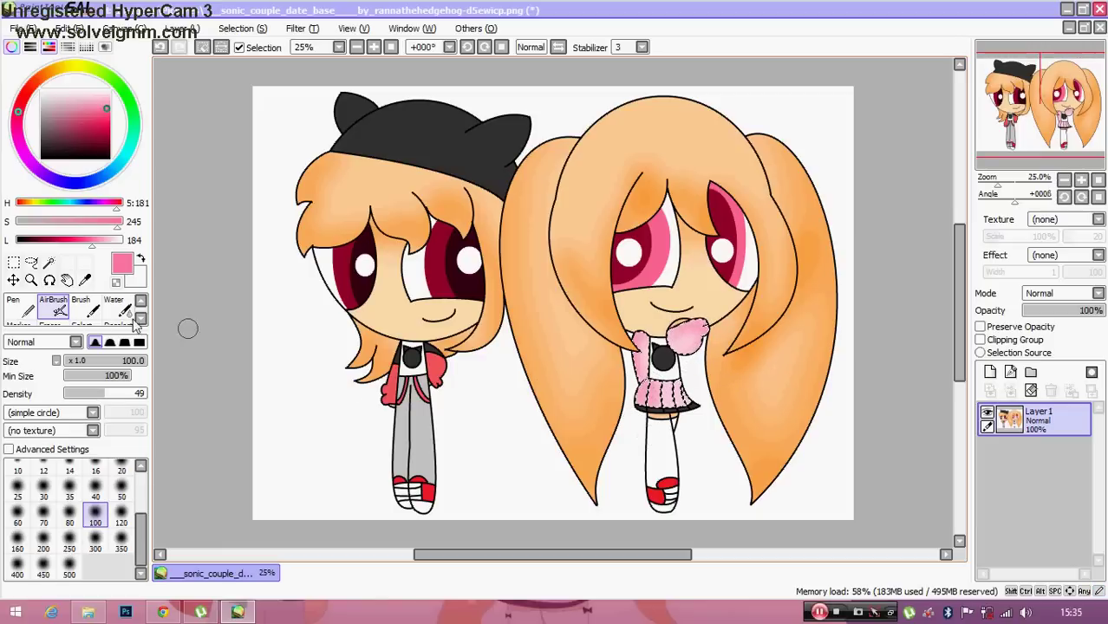
key(m)
Select the red parts of both characters' shoes with the Magic Wand, undoing the selection of the white sock
key(w)
click(661, 449)
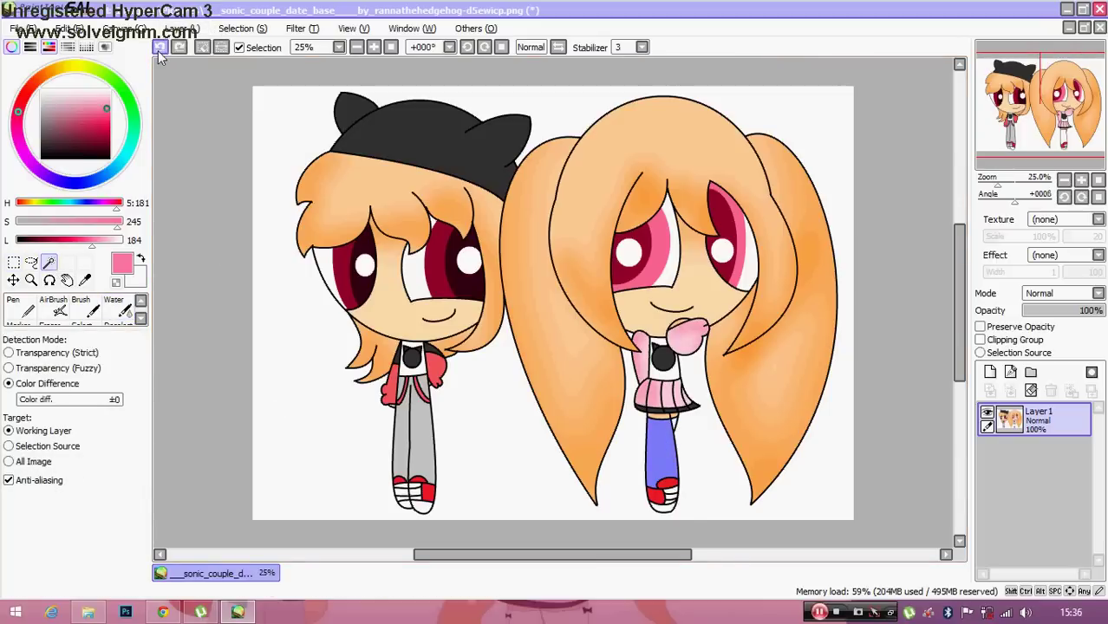
click(177, 47)
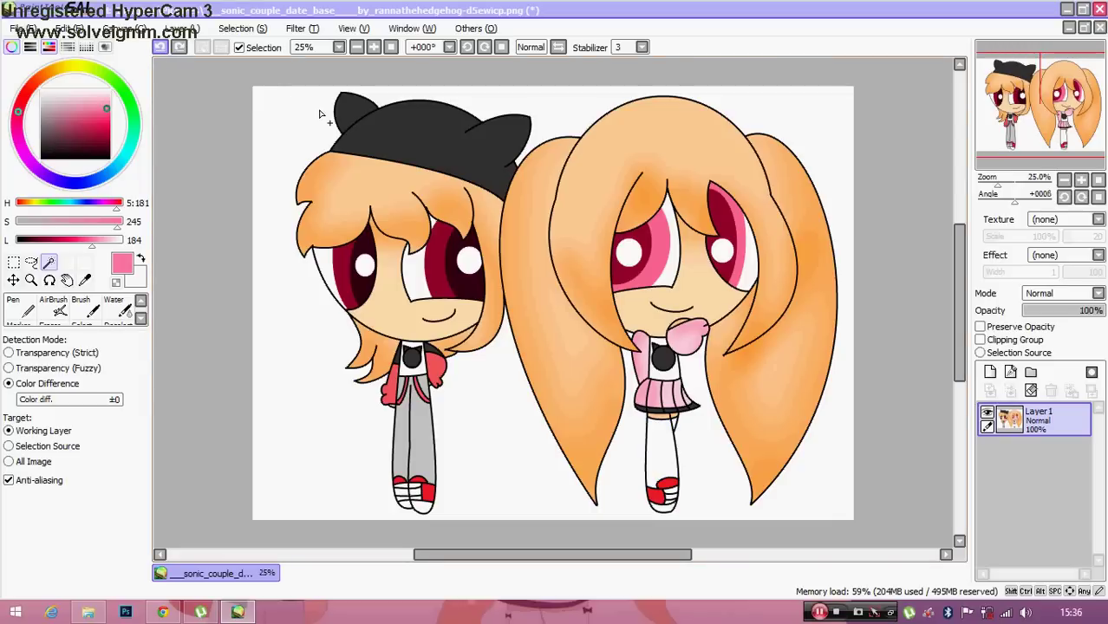
click(655, 500)
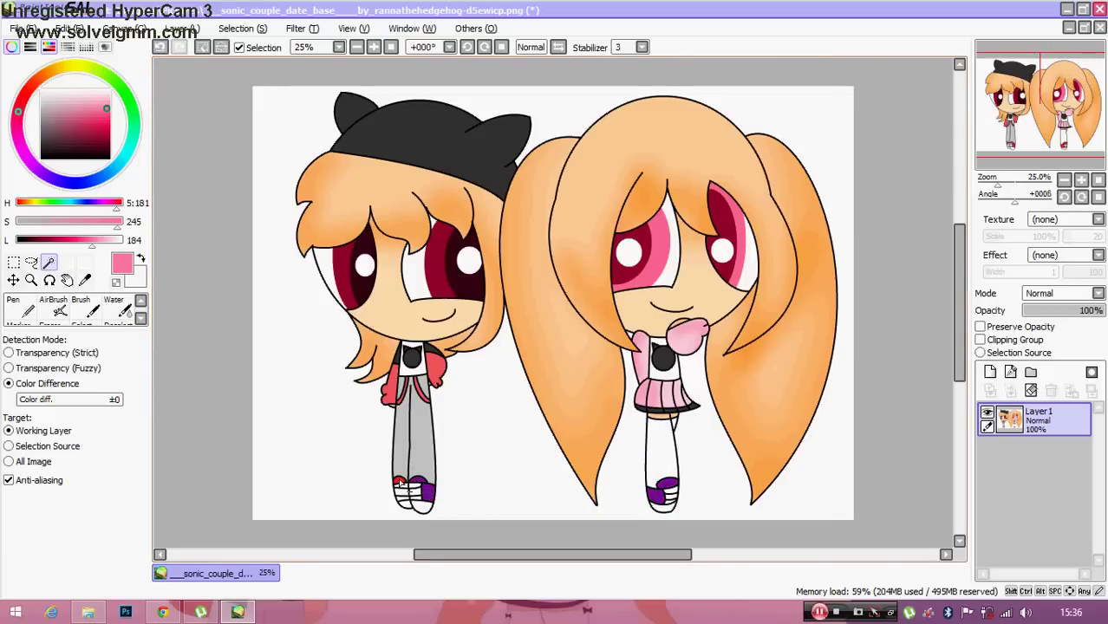
Shade the selected shoe parts with their sampled red darkened to luminance 64, using the AirBrush at size 100, and clear the selection
click(84, 280)
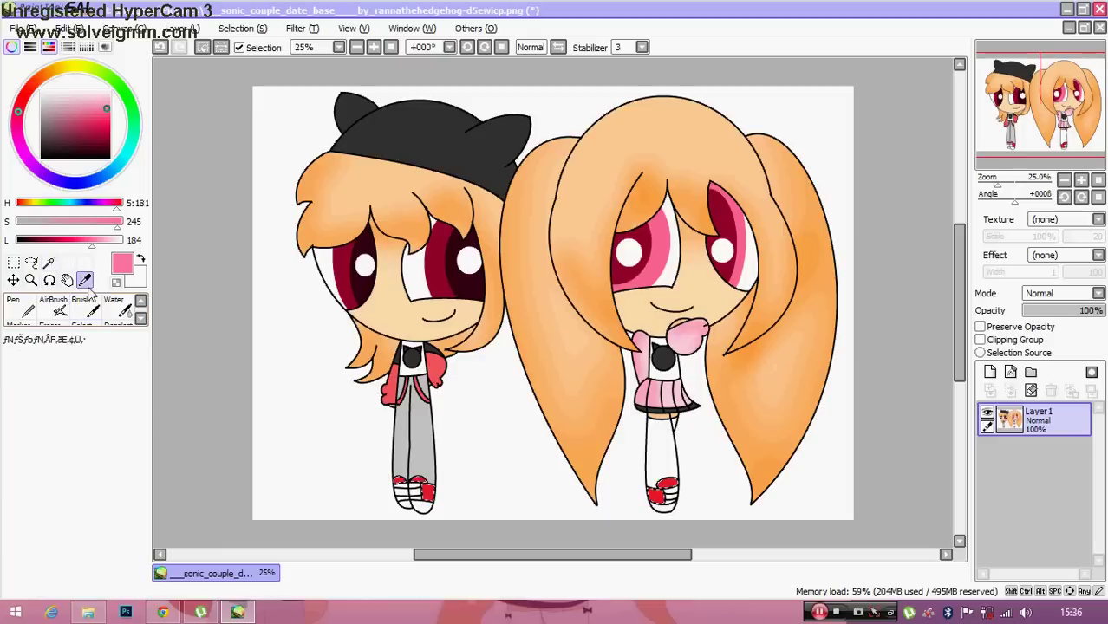
click(426, 495)
drag(70, 241, 43, 241)
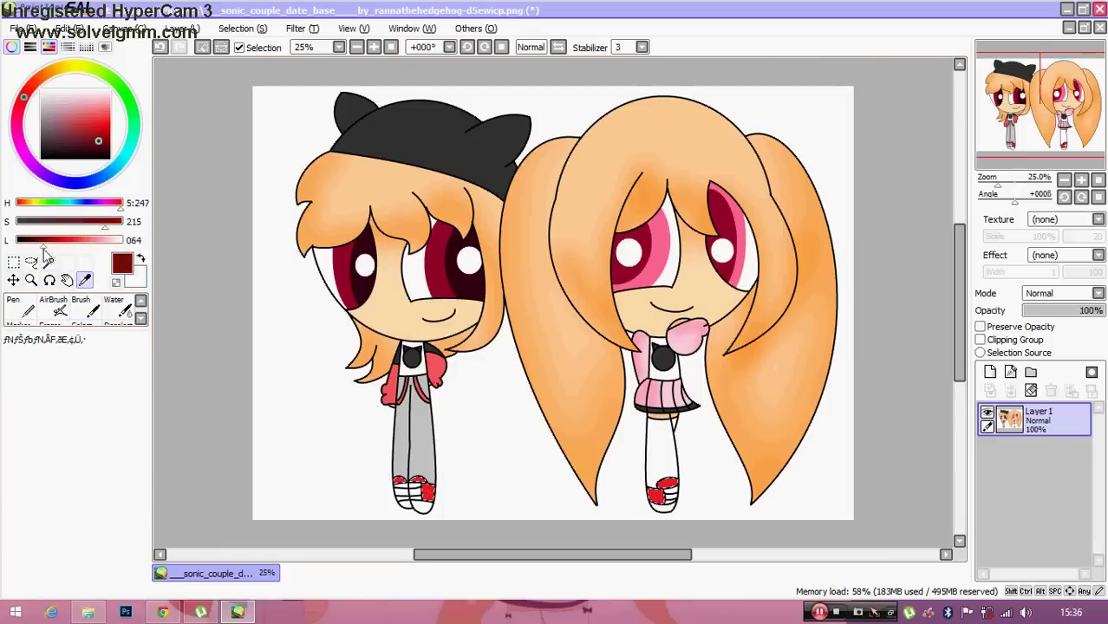
click(55, 310)
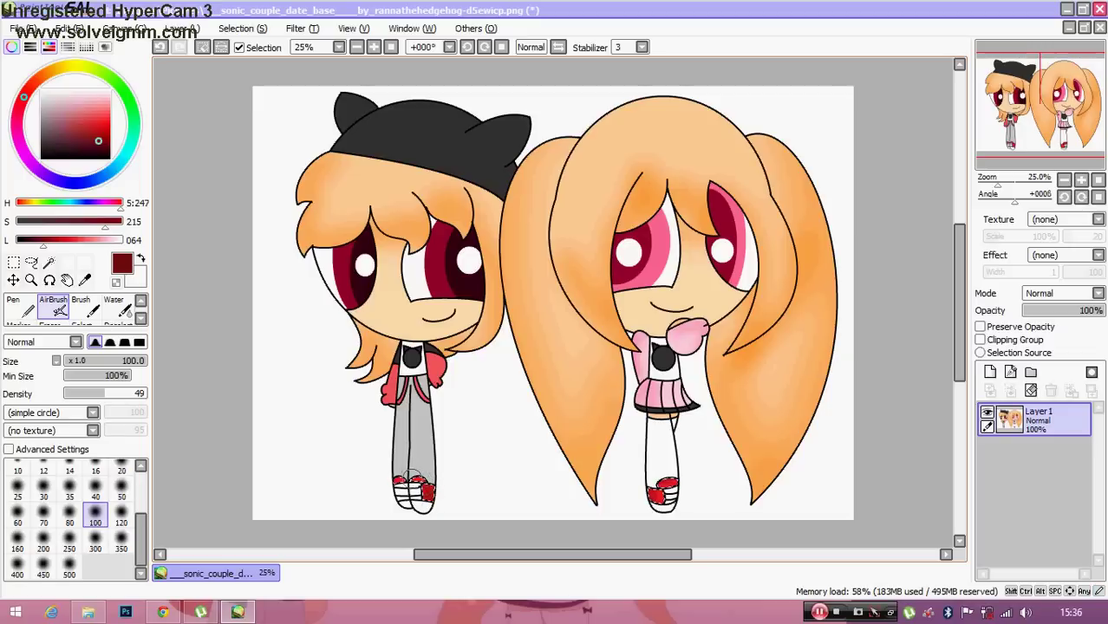
click(13, 262)
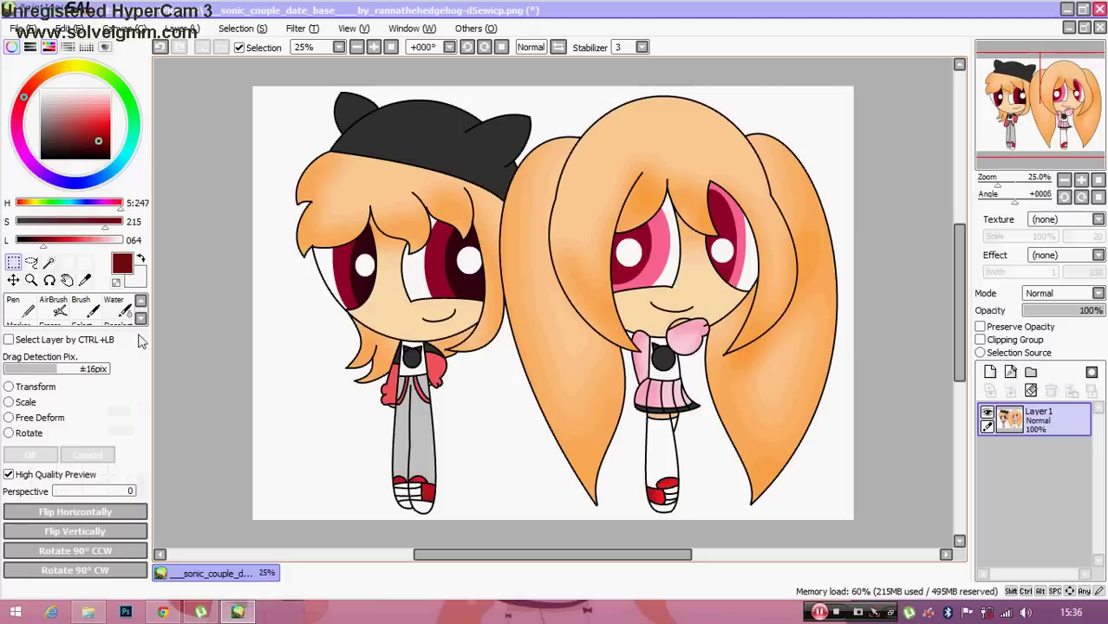
Select the cat-hat character's grey trousers with the Magic Wand, and set the colour to the sampled grey at luminance 130
click(50, 262)
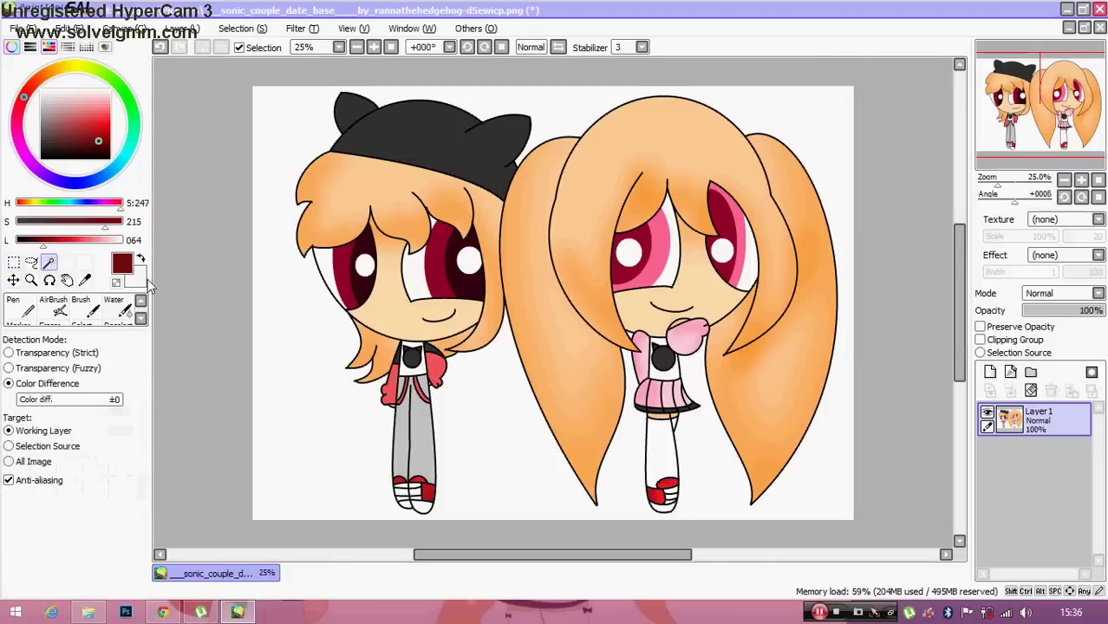
click(422, 468)
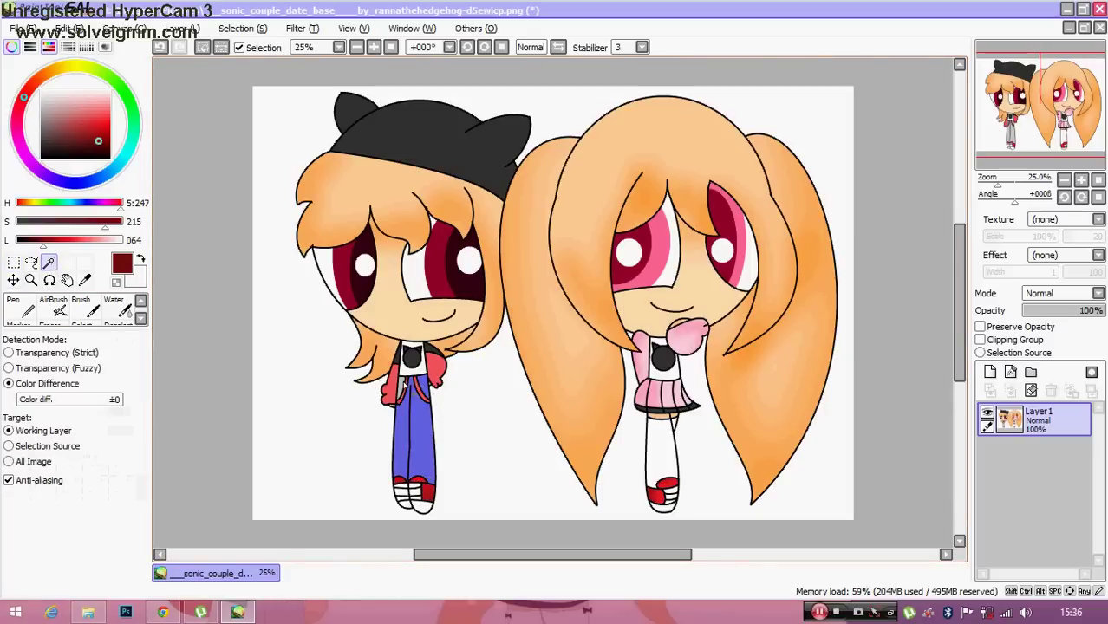
click(84, 280)
click(408, 425)
click(87, 240)
drag(85, 244, 72, 243)
Shade the selected grey trousers with the AirBrush at size 100, and clear the selection
click(53, 305)
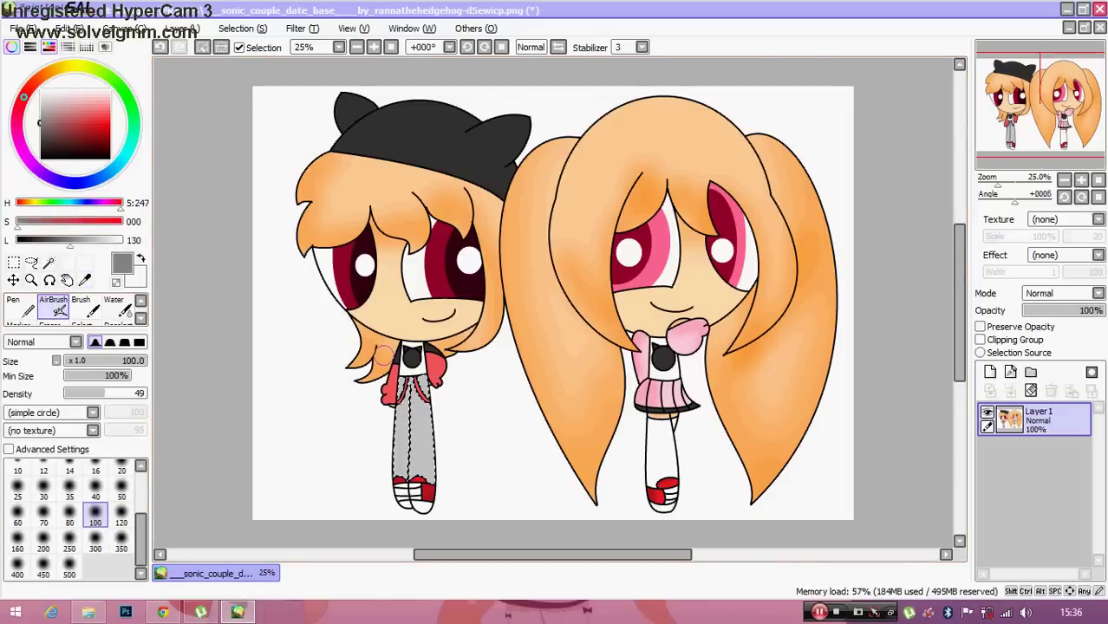
mouse_move(425, 371)
mouse_down()
mouse_move(430, 503)
mouse_move(405, 433)
mouse_move(407, 385)
mouse_up()
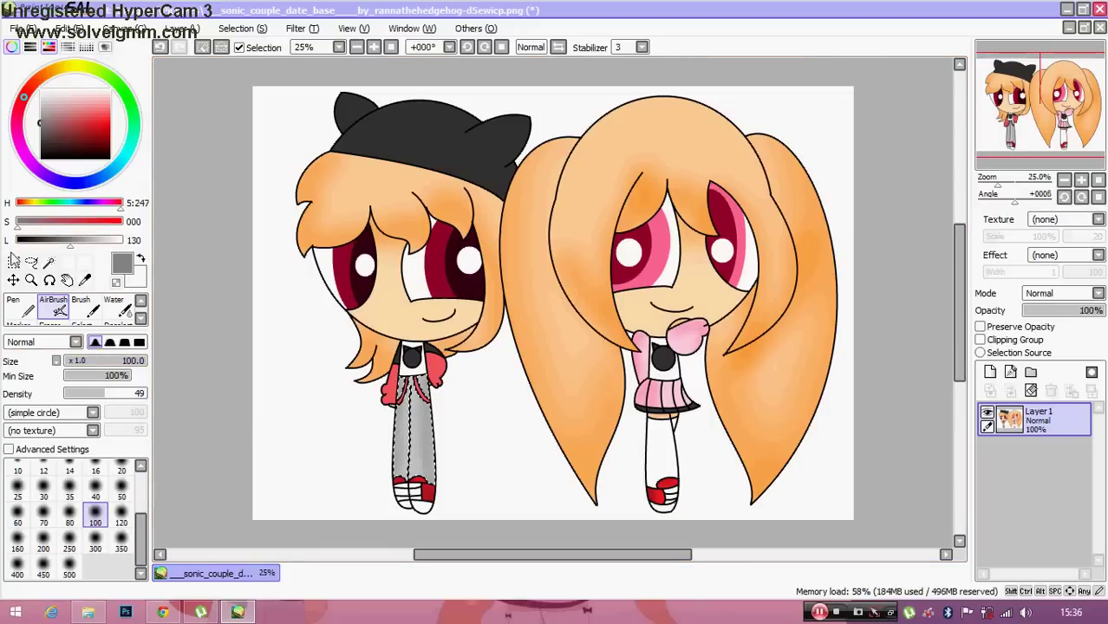
click(13, 262)
Select the cat-hat character's red sleeves and red trouser straps with the Magic Wand, undoing the accidental selection of the outlines
click(49, 262)
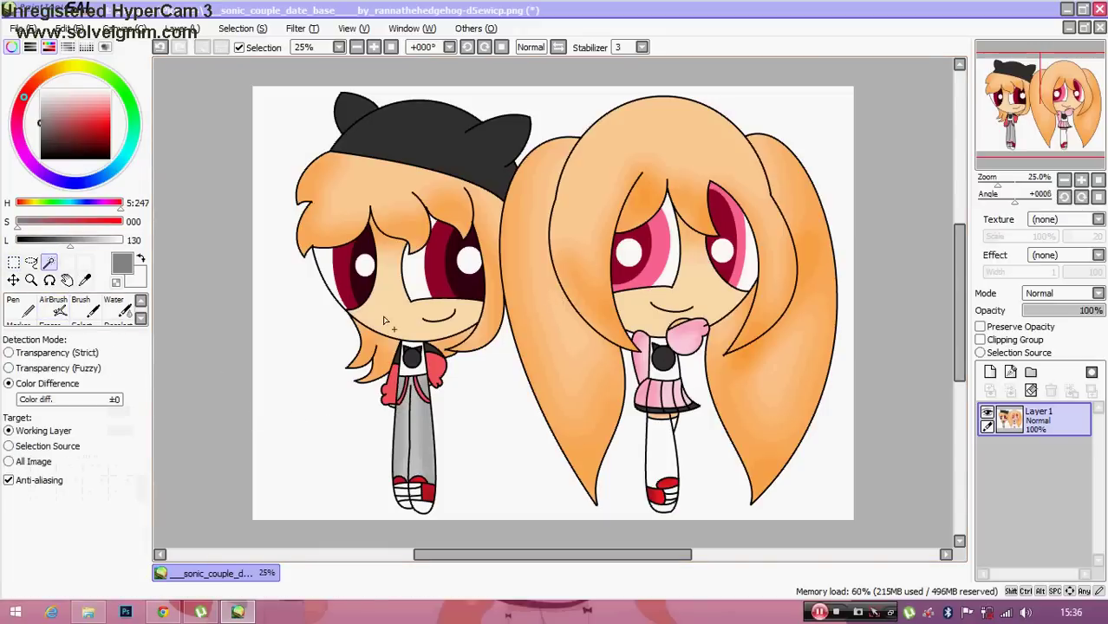
click(451, 382)
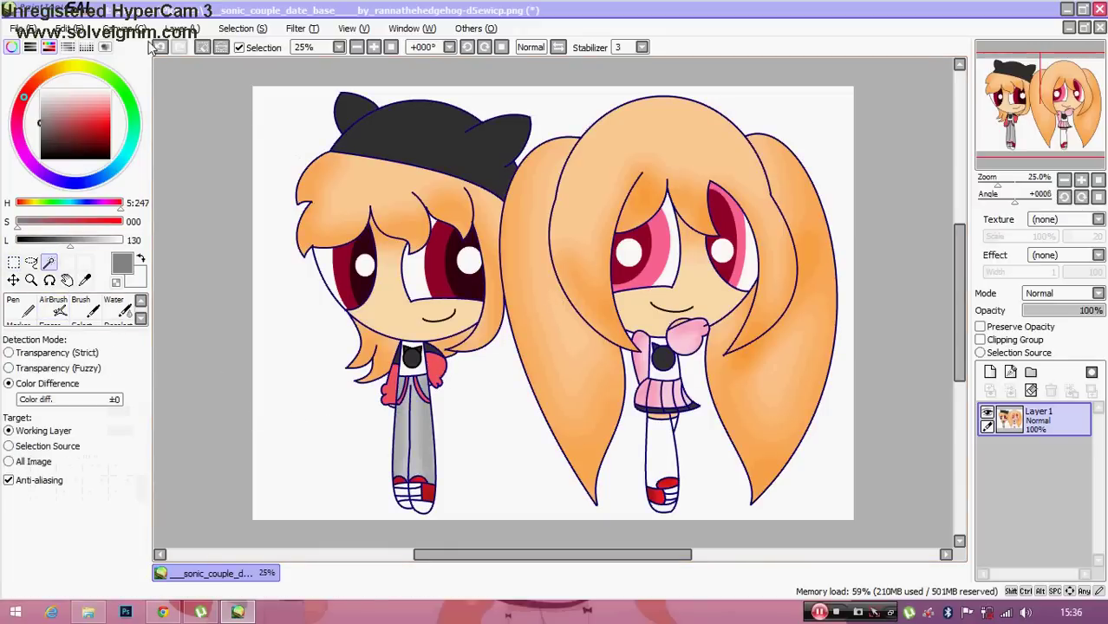
click(159, 47)
click(438, 370)
click(395, 392)
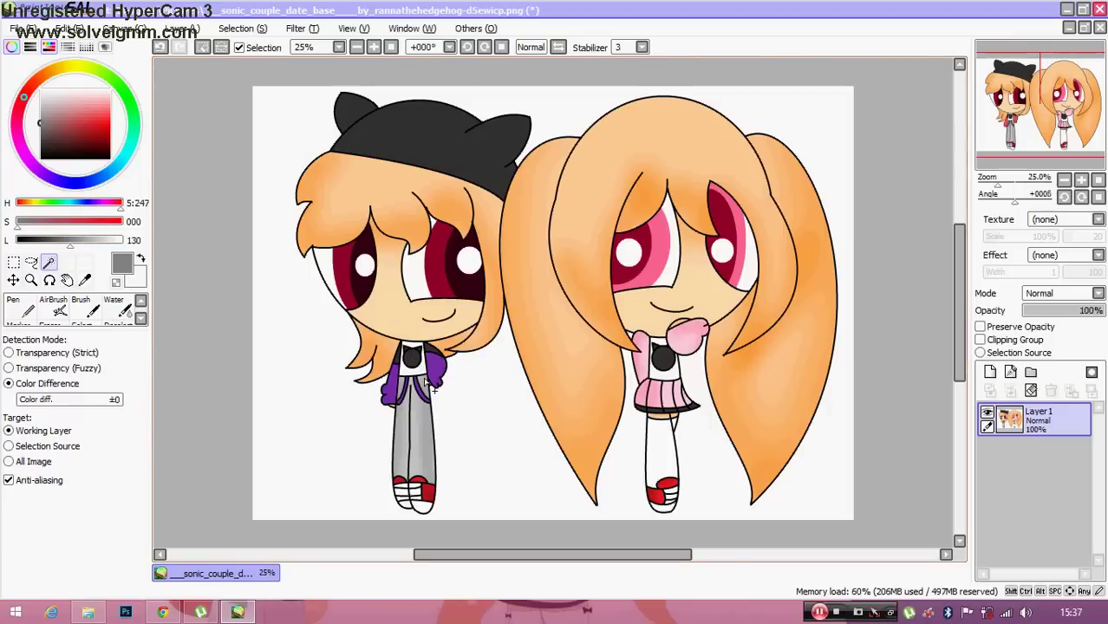
Shade the selected sleeves and straps with their sampled red darkened to luminance 98, using the AirBrush at size 100, and clear the selection
click(84, 279)
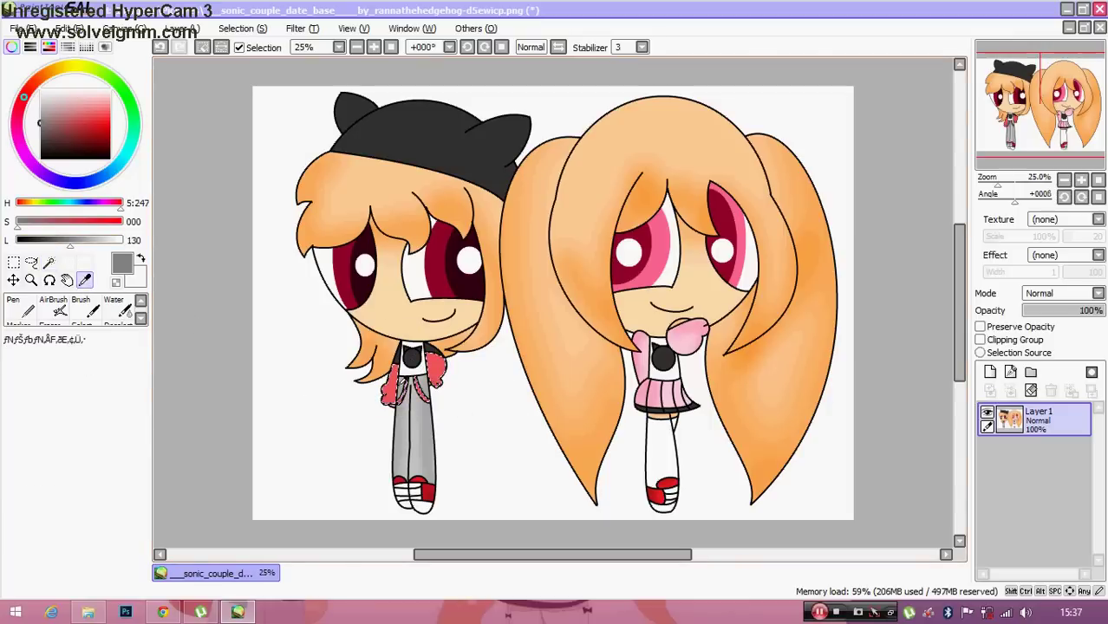
click(392, 383)
drag(80, 241, 57, 241)
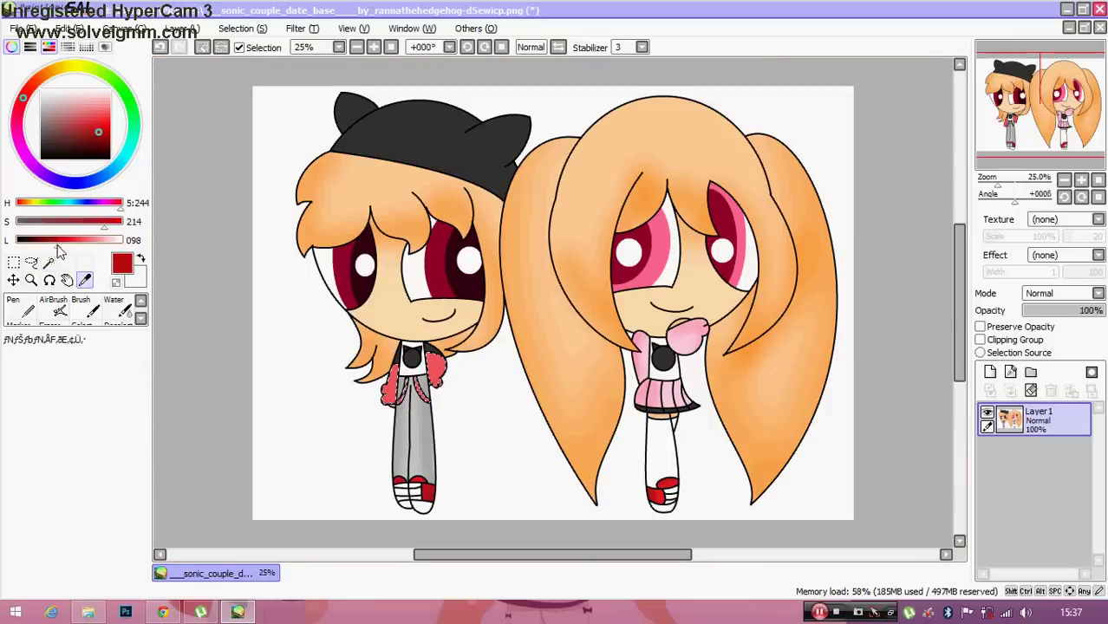
click(53, 305)
mouse_move(431, 340)
mouse_down()
mouse_move(399, 391)
mouse_move(430, 348)
mouse_move(446, 392)
mouse_move(427, 351)
mouse_up()
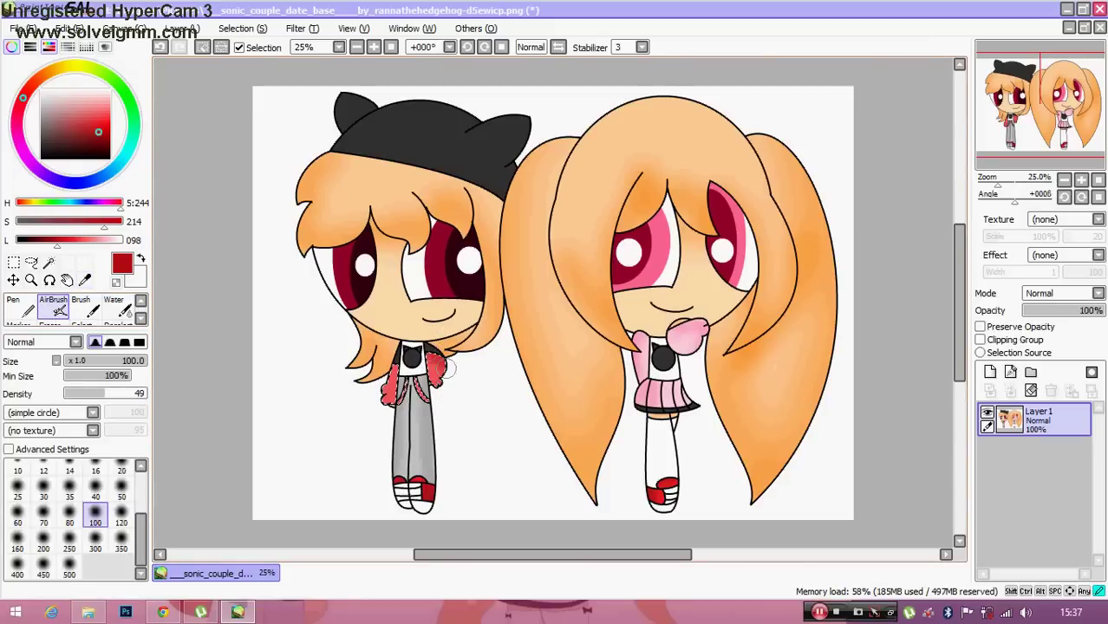
mouse_move(438, 407)
mouse_down()
mouse_move(380, 392)
mouse_move(382, 365)
mouse_move(376, 411)
mouse_move(383, 357)
mouse_up()
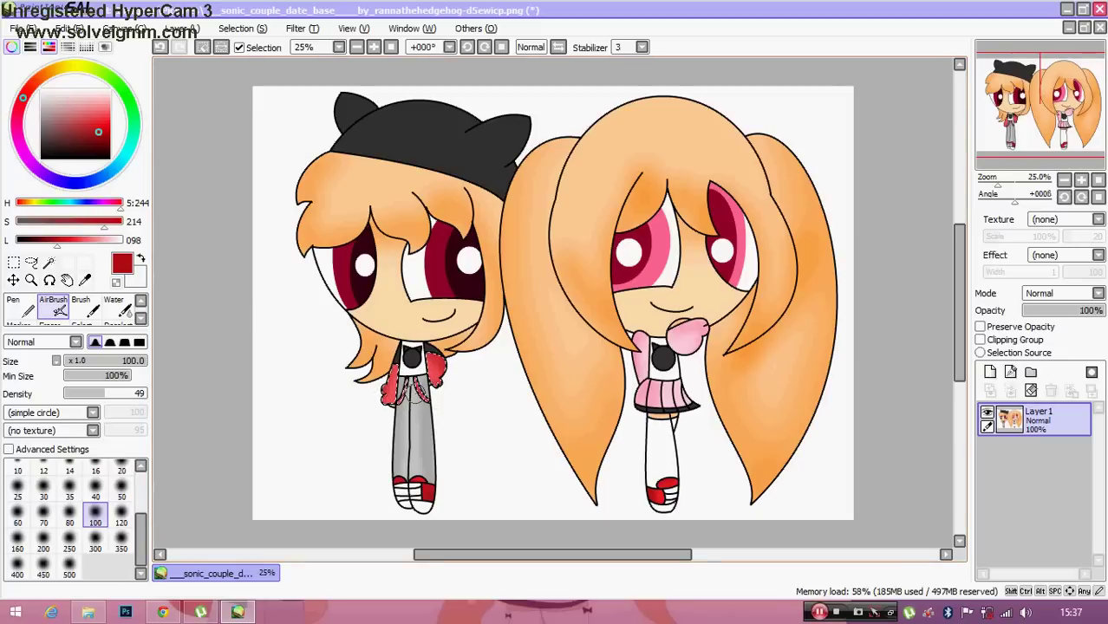
click(13, 262)
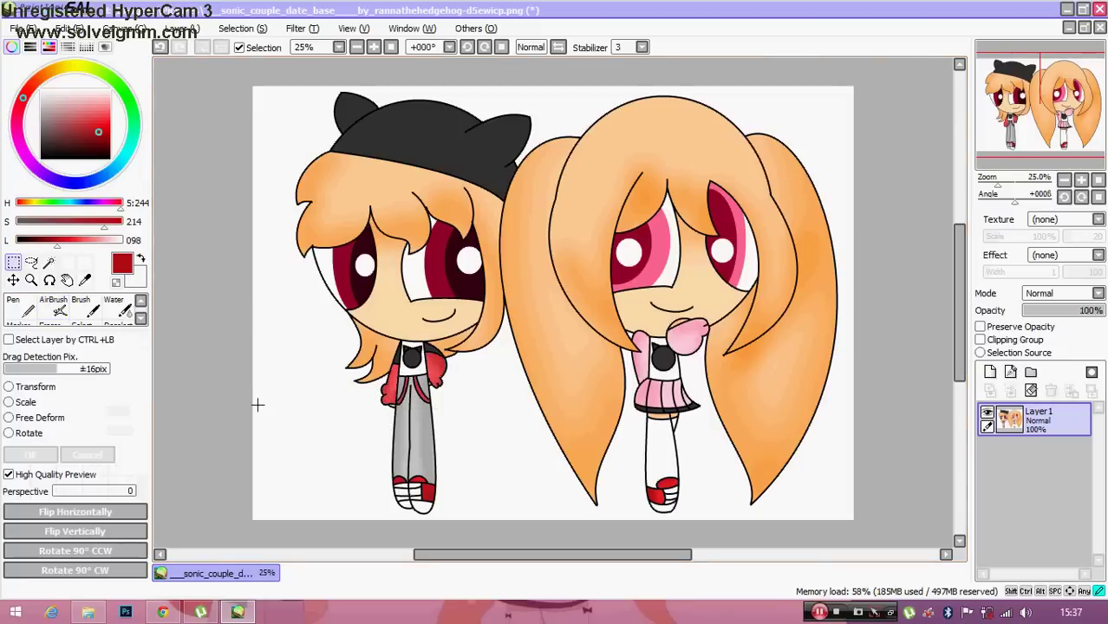
Select the black shirt emblems, jacket shoulders, skirt trim and cat hat with the Magic Wand, undoing accidental selections of the outlines
click(49, 262)
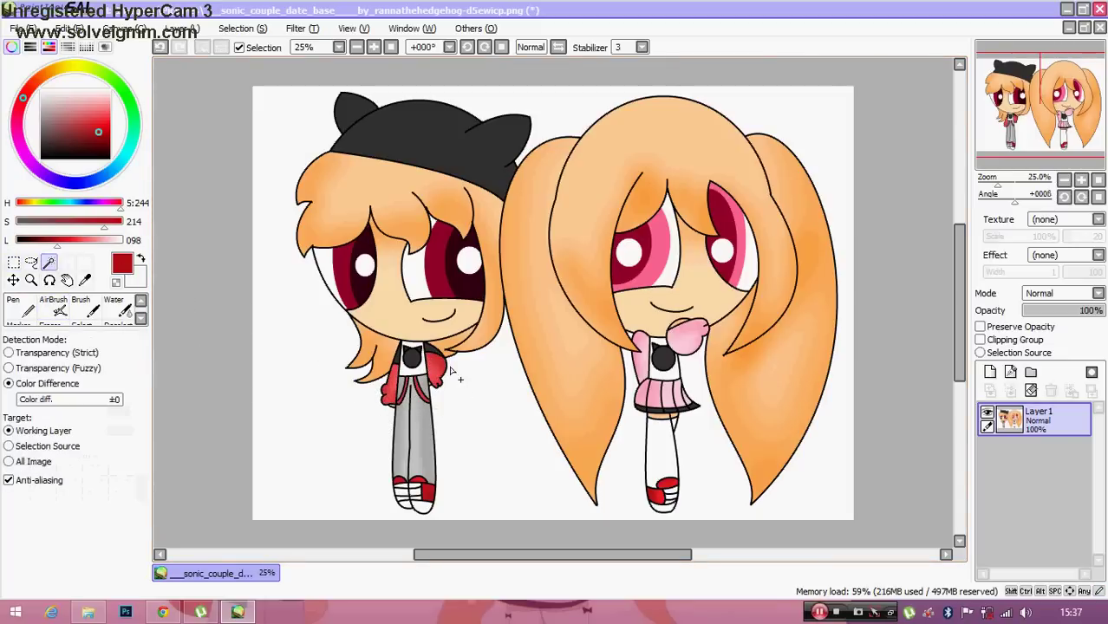
click(413, 357)
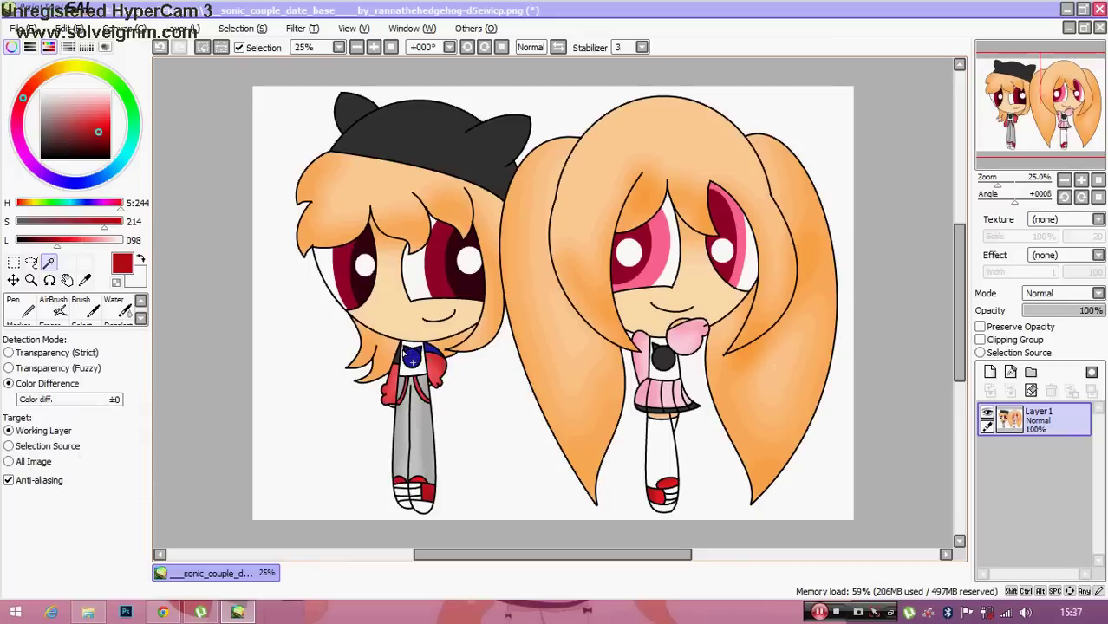
click(663, 358)
click(159, 48)
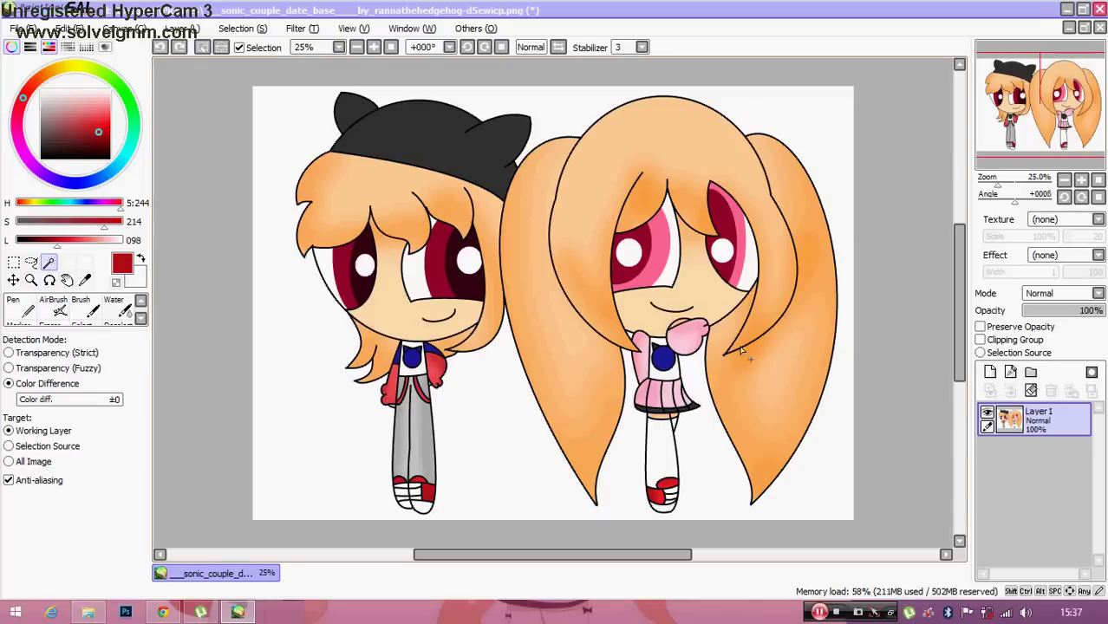
click(660, 352)
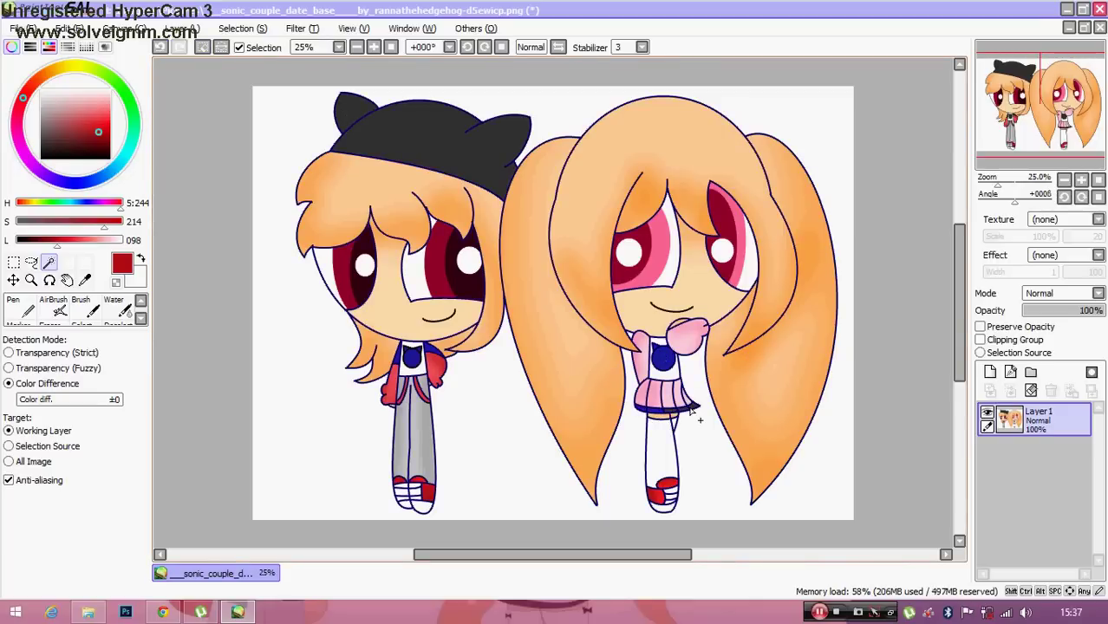
key(ctrl+z)
click(683, 422)
click(401, 137)
click(354, 106)
Set the colour to the black sampled from the cat hat, darkened to luminance 18
click(84, 279)
click(357, 121)
drag(38, 241, 24, 241)
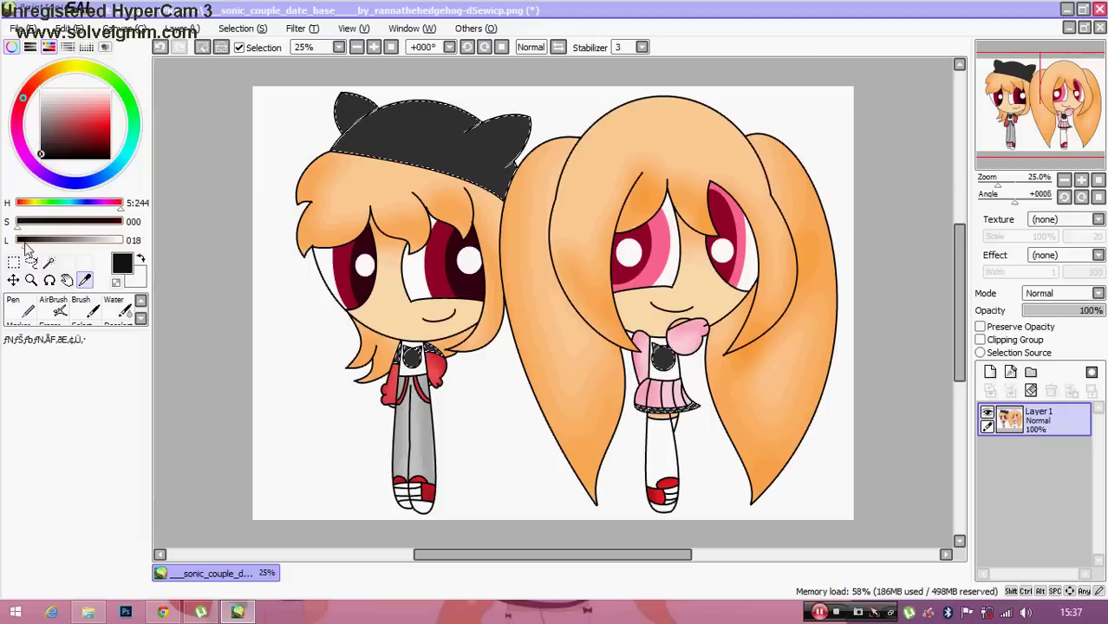